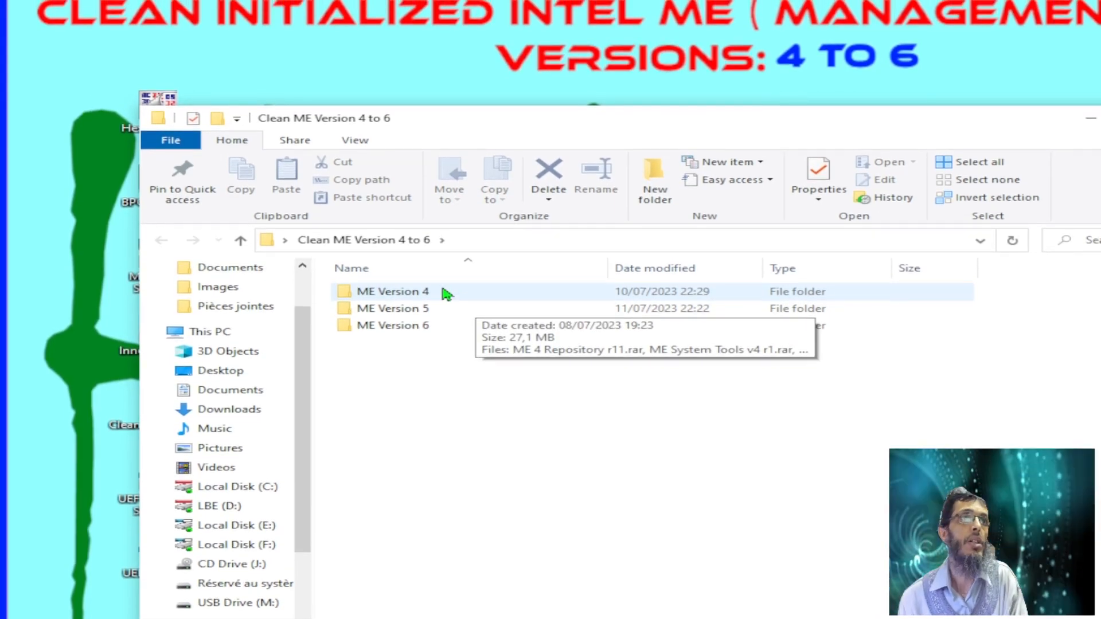
Look through the contents of the ME Version 4, ME Version 5 and ME Version 6 folders
double_click(384, 294)
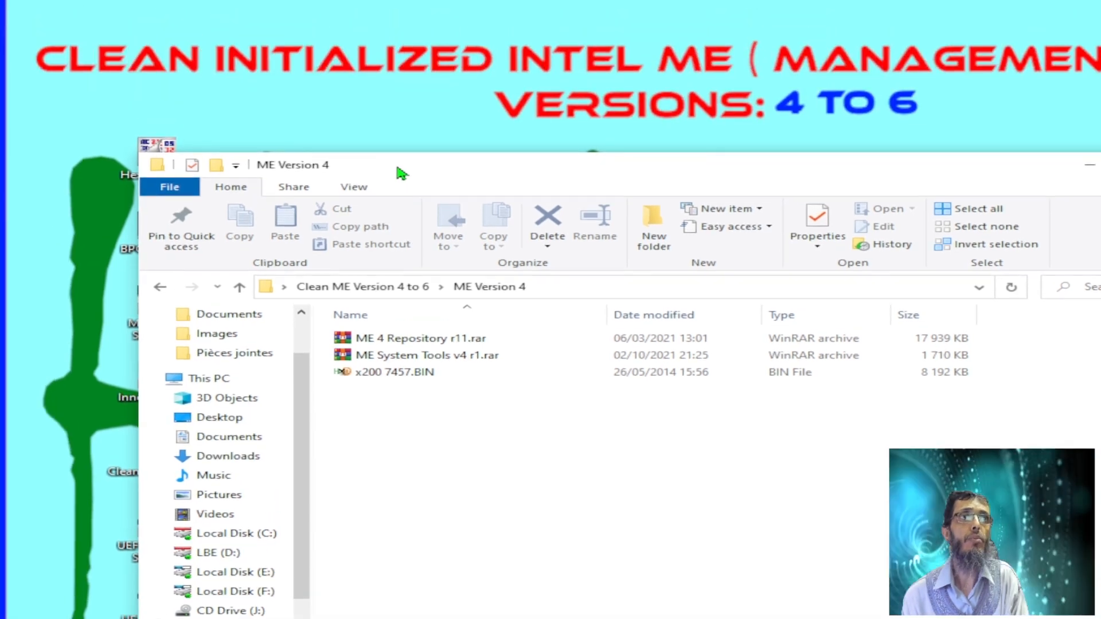
drag(386, 16, 510, 24)
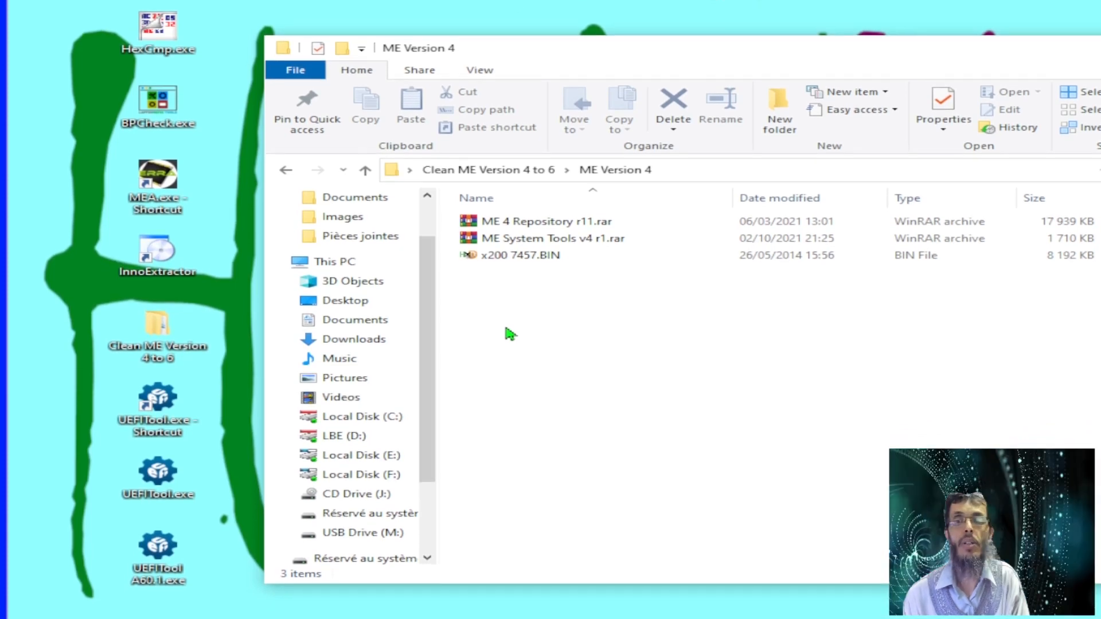
click(365, 169)
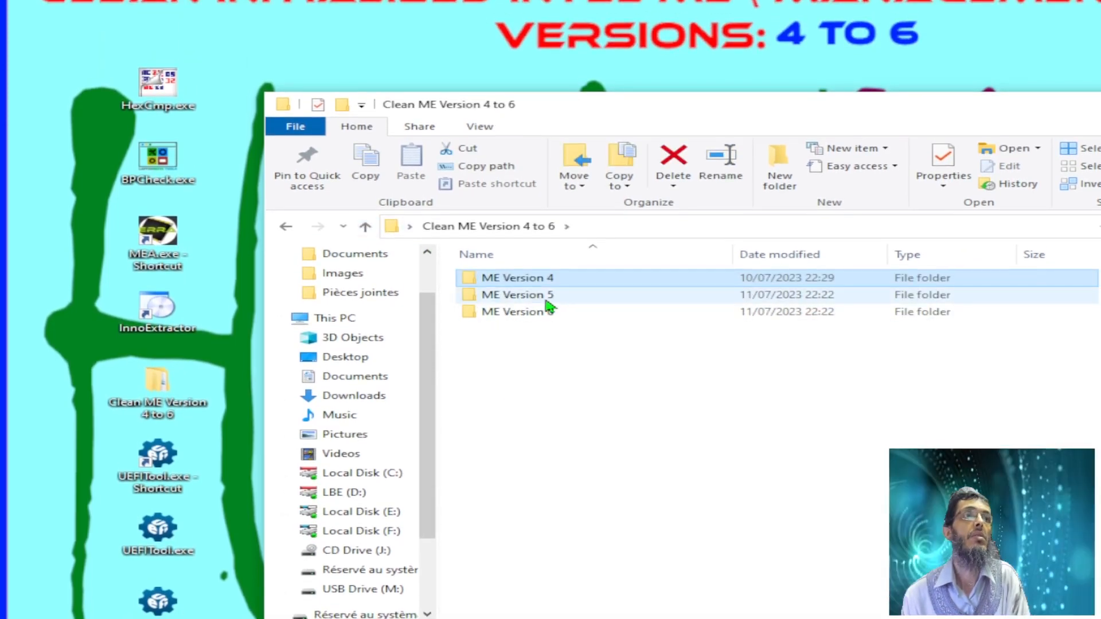
double_click(546, 300)
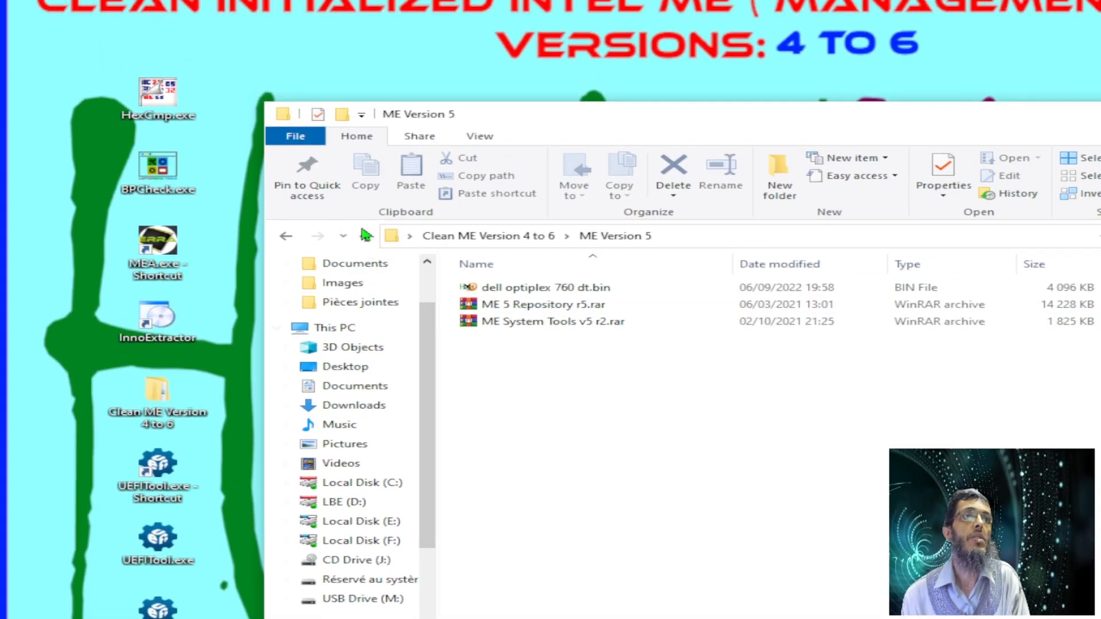
click(365, 236)
double_click(550, 323)
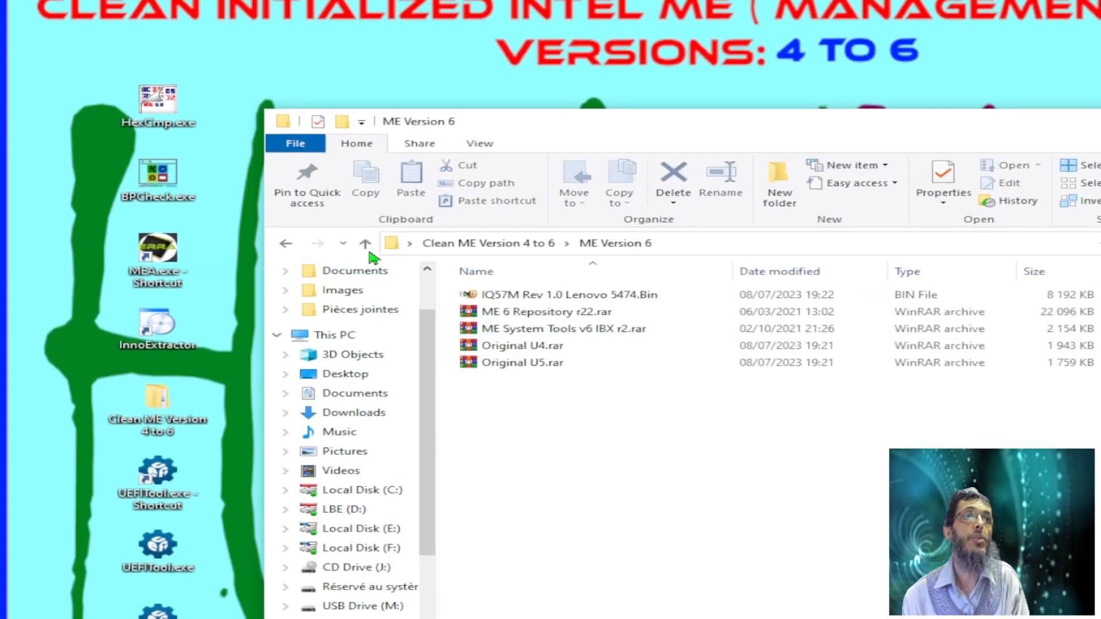
click(366, 245)
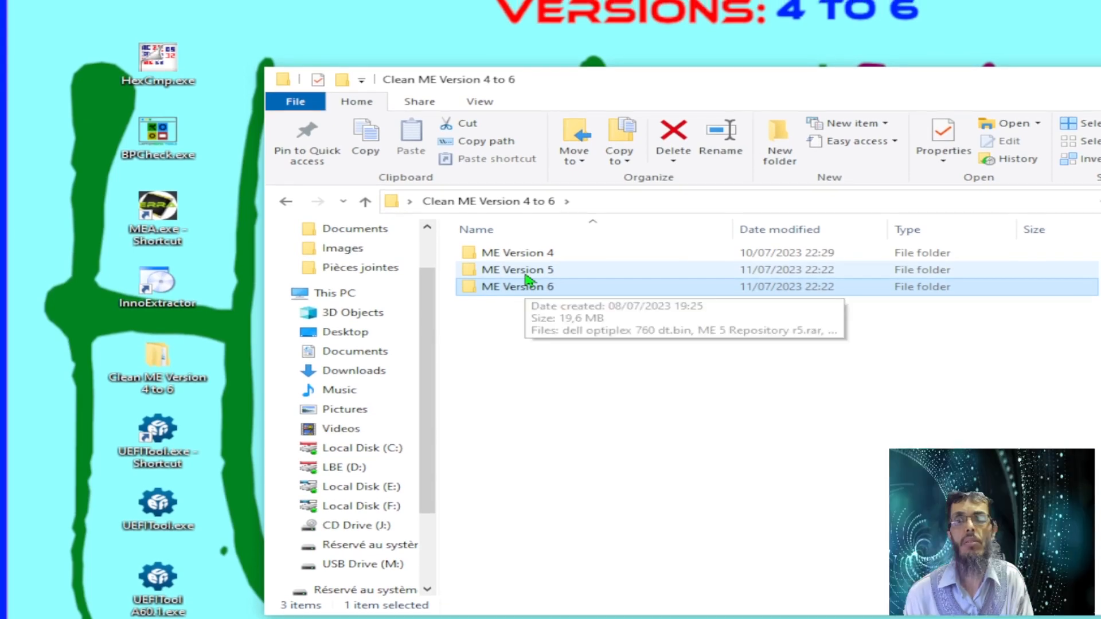
Analyze dell optiplex 760 dt.bin from the ME Version 5 folder in ME Analyzer without extra options, keeping its window beside the folder
double_click(525, 275)
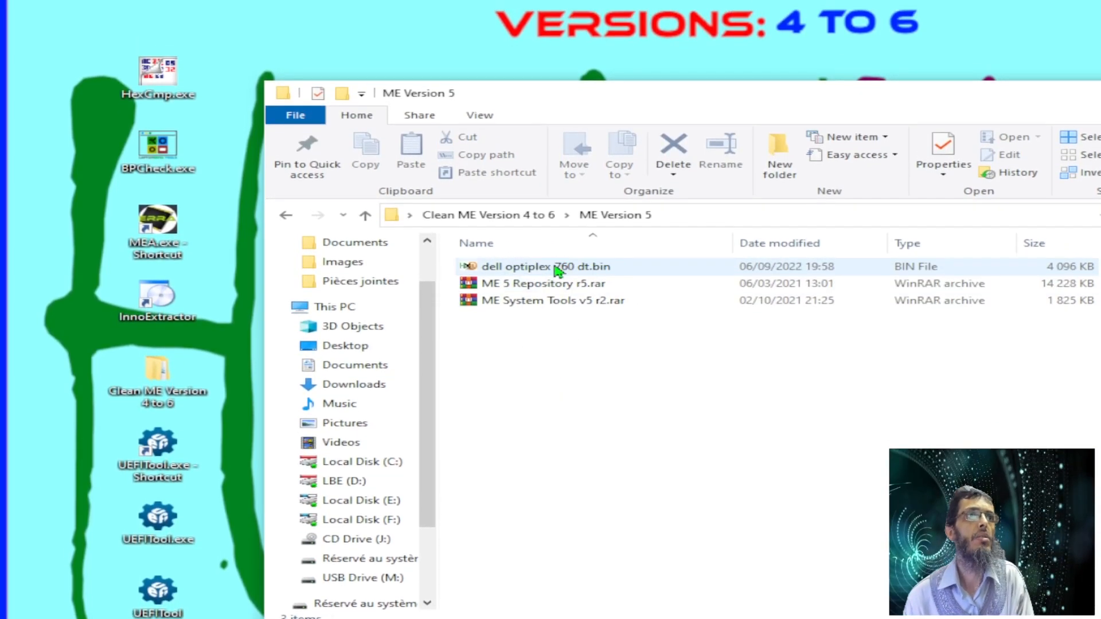
drag(556, 270, 164, 233)
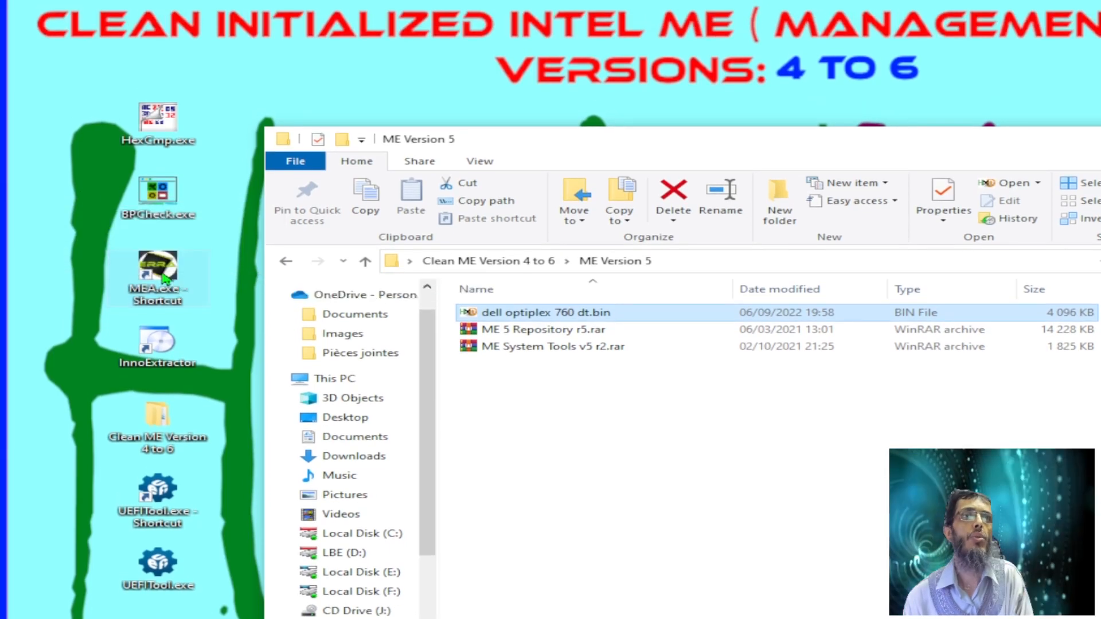
drag(165, 279, 166, 278)
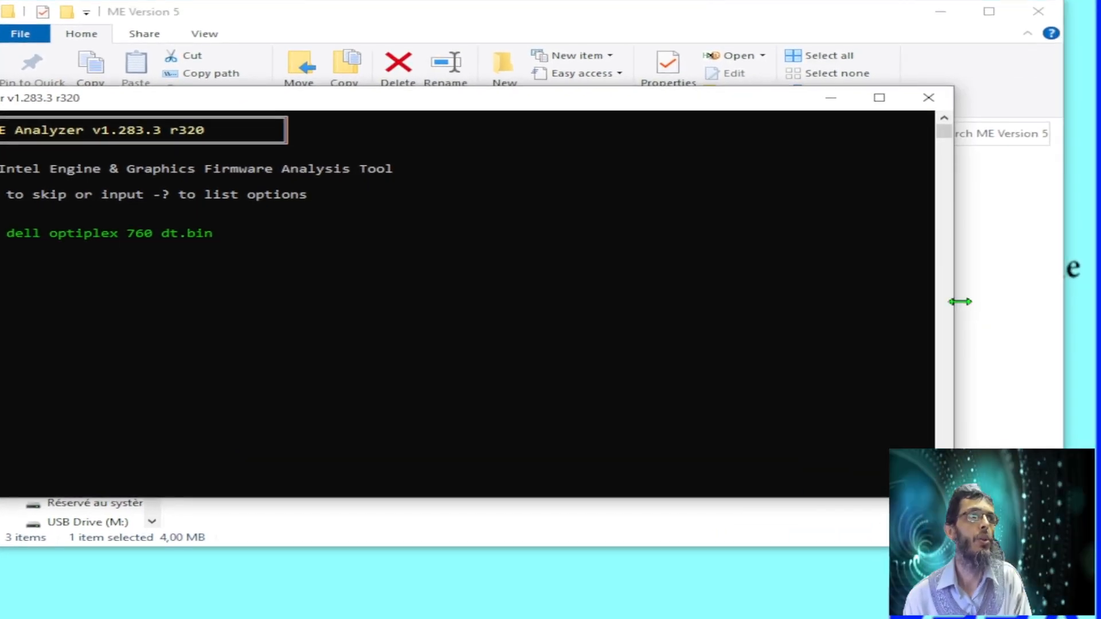
drag(1050, 322, 561, 322)
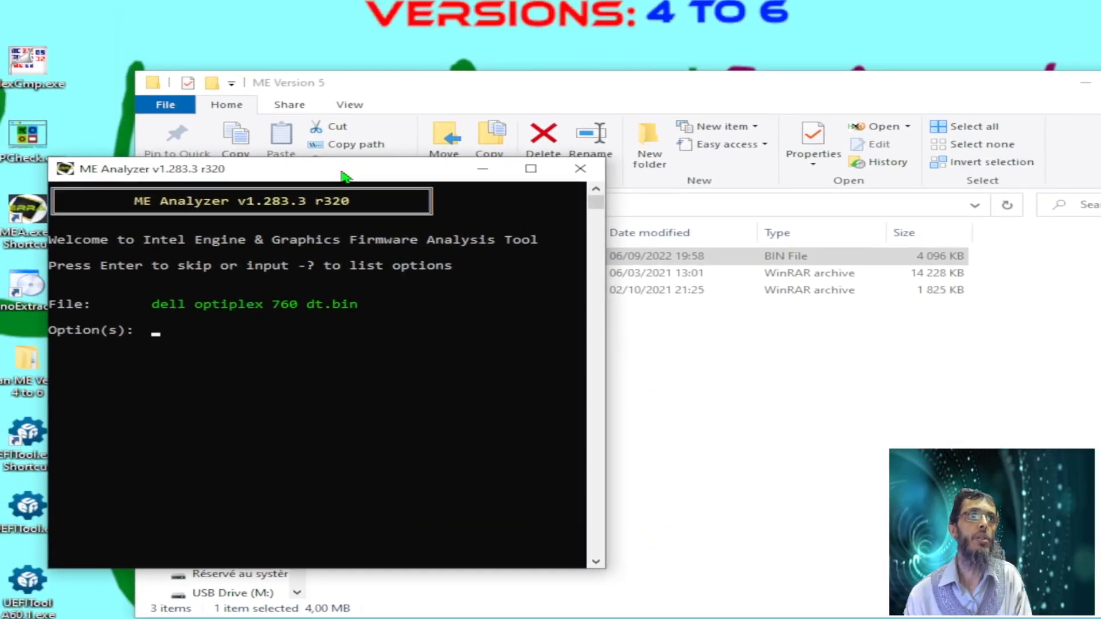
drag(343, 174, 450, 140)
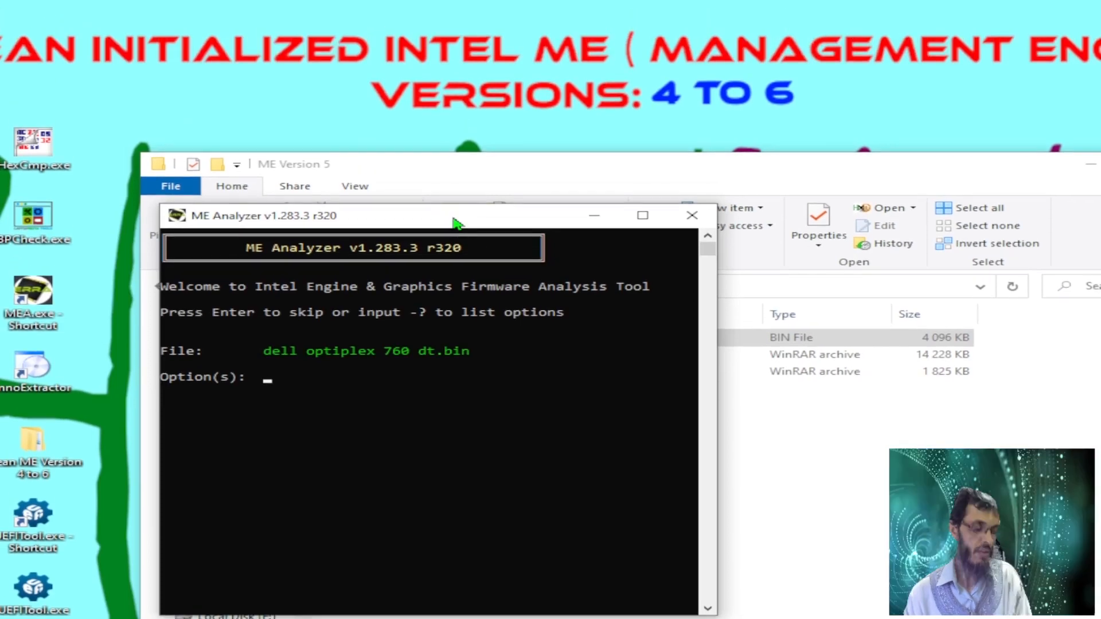
key(Return)
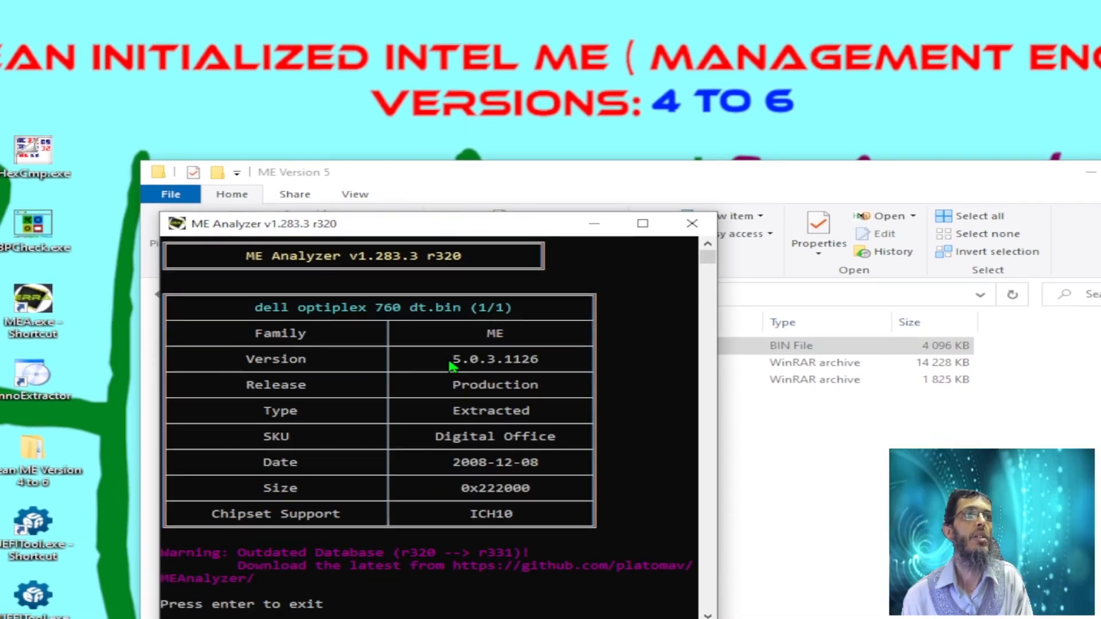
drag(474, 352, 514, 503)
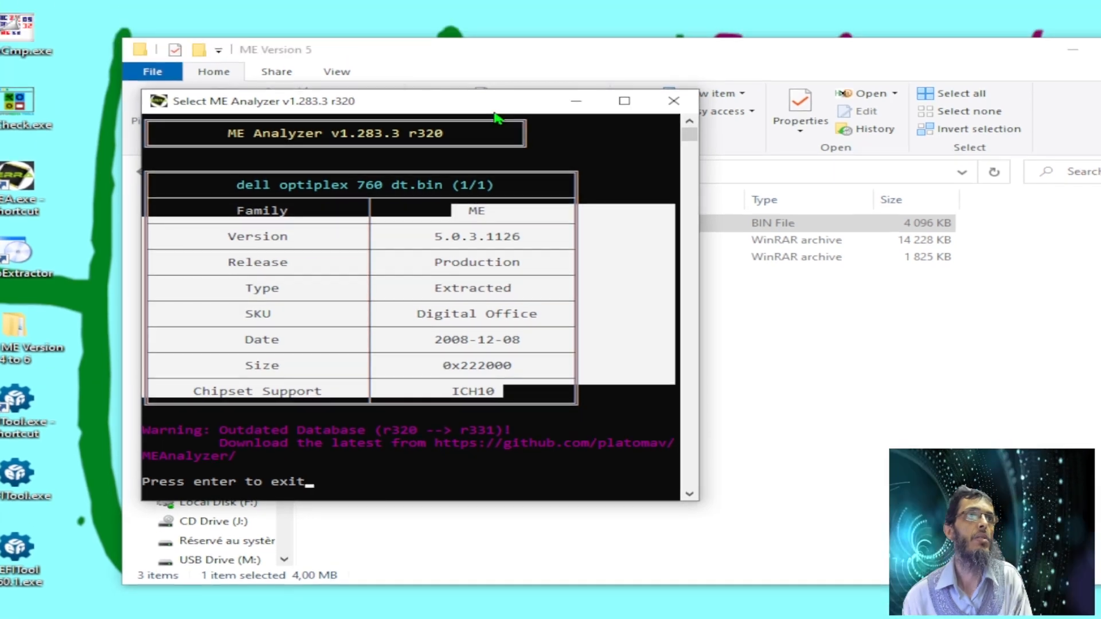
drag(507, 37, 303, 113)
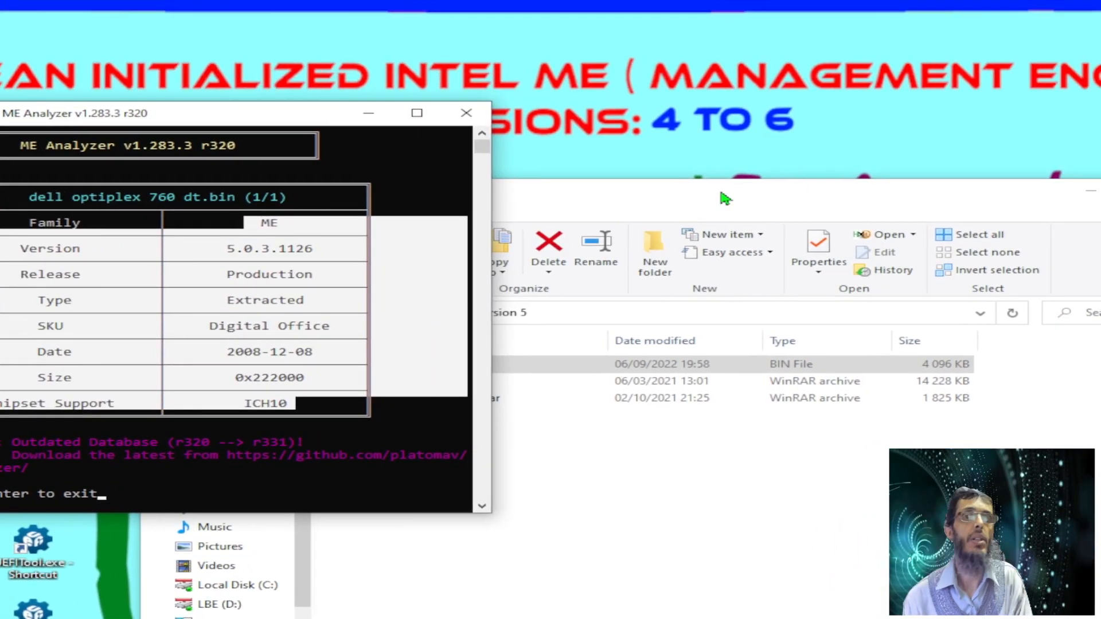
Open the ME 5 Repository r5 folder inside the ME 5 Repository r5.rar archive
click(725, 198)
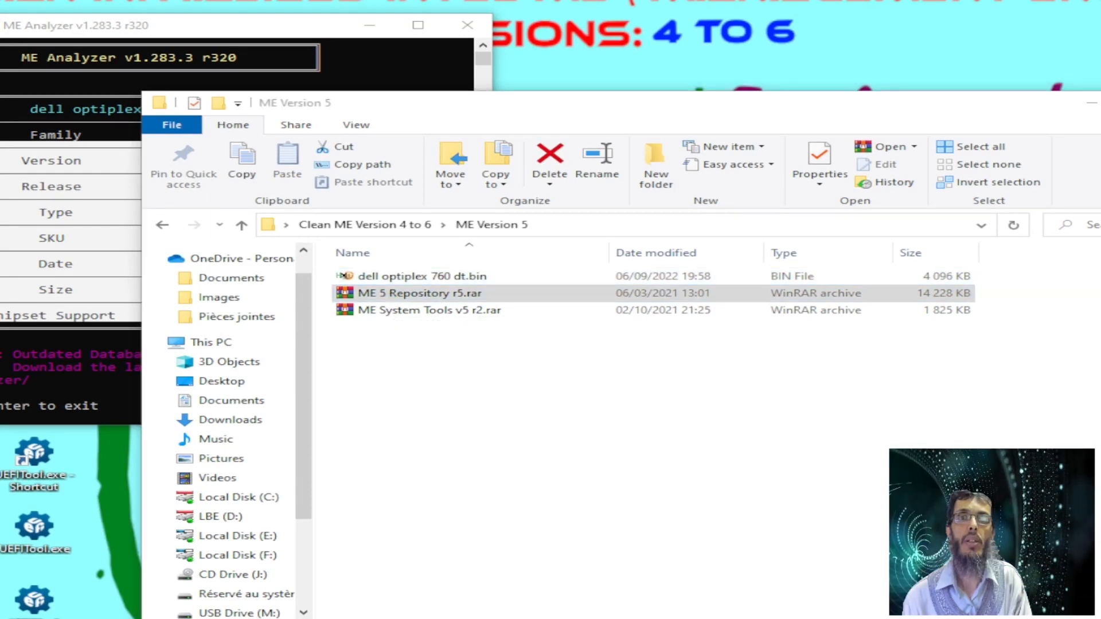
double_click(418, 293)
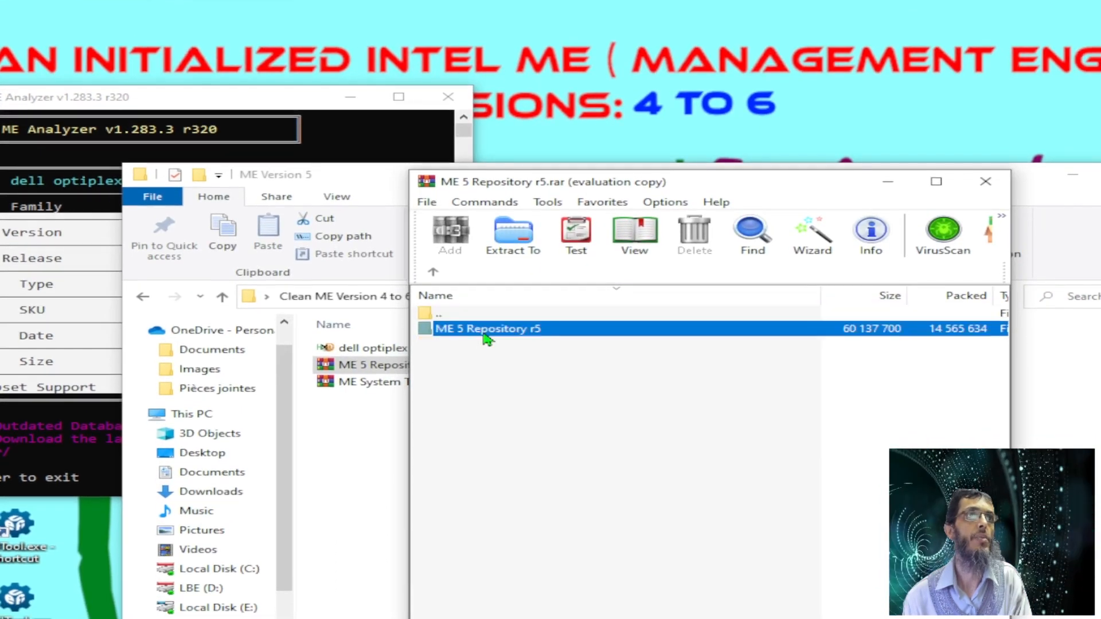
double_click(486, 330)
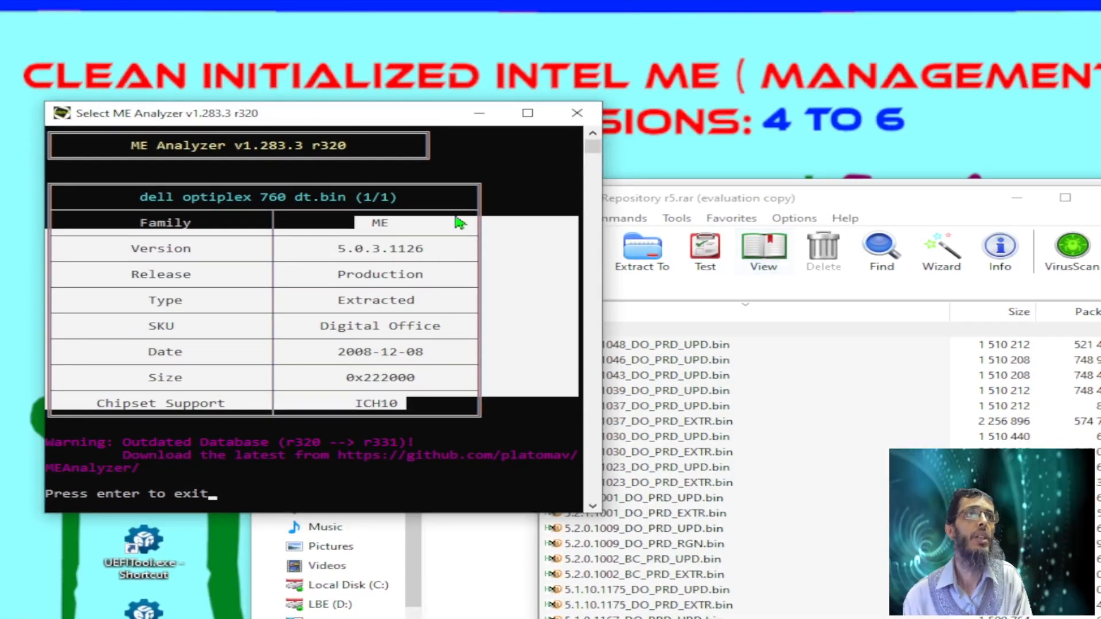
Compare the ME version reported for the Dell image with the firmware files listed in the ME 5 repository
click(334, 243)
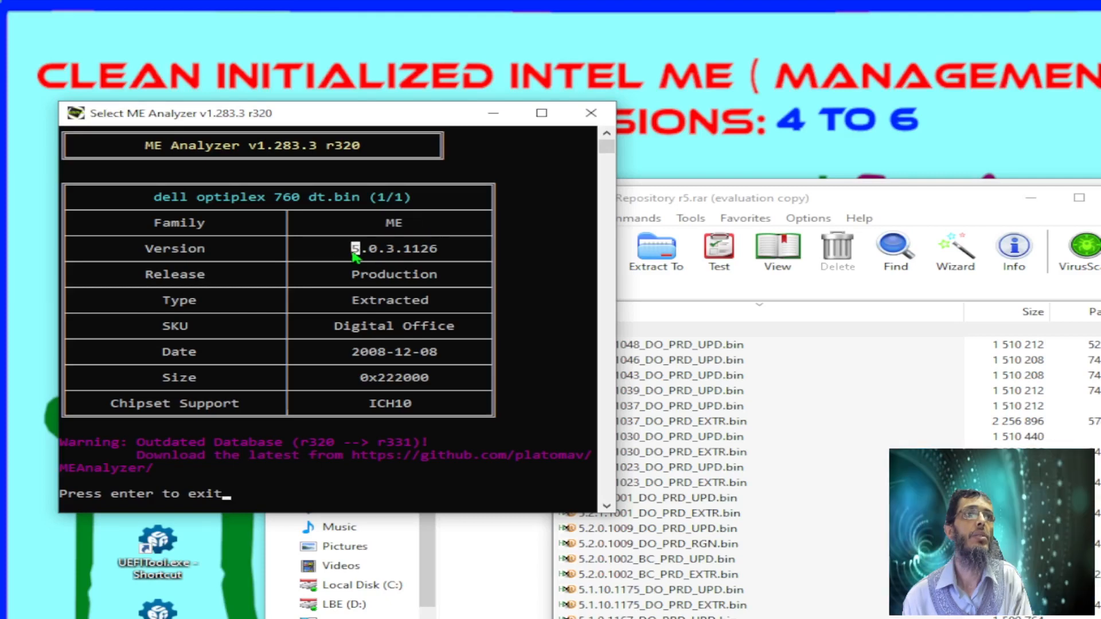
click(918, 203)
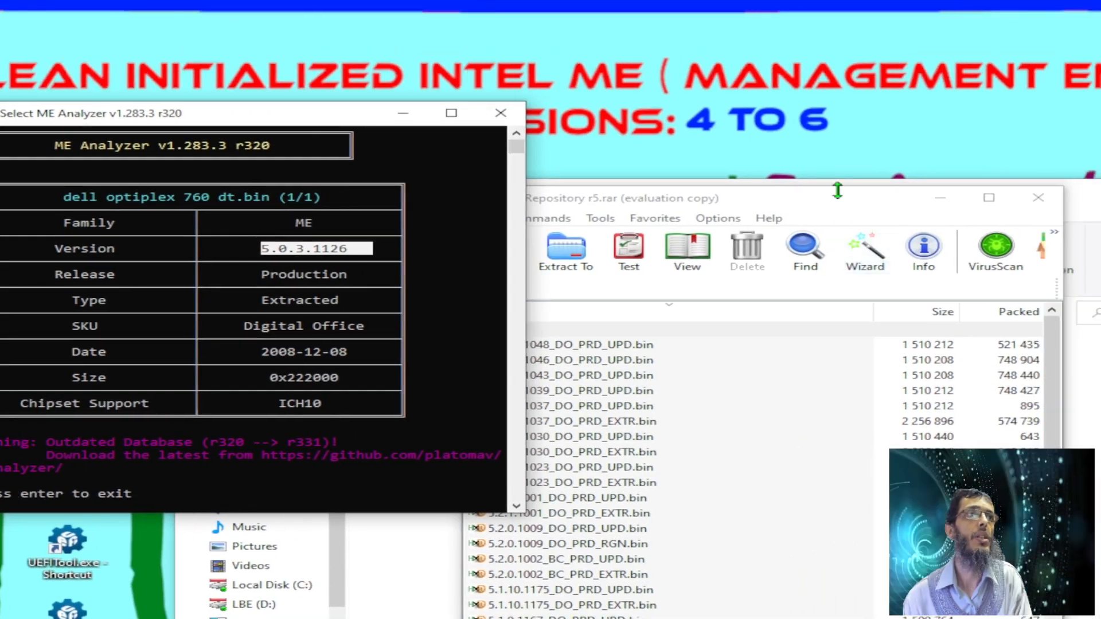
scroll(516, 515, down, 5)
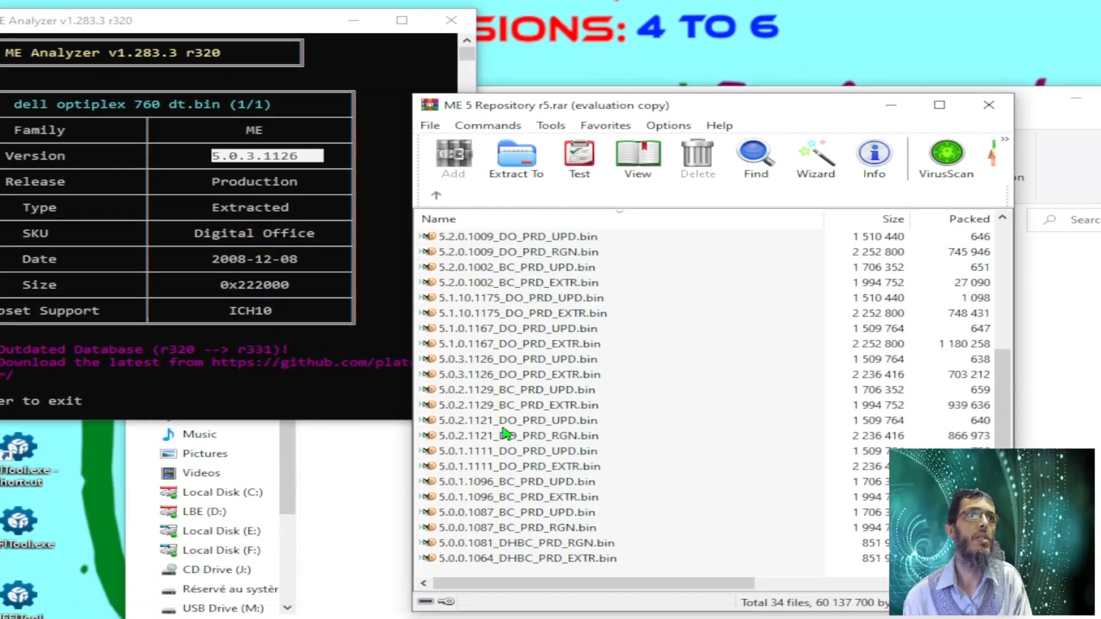
scroll(464, 396, up, 1)
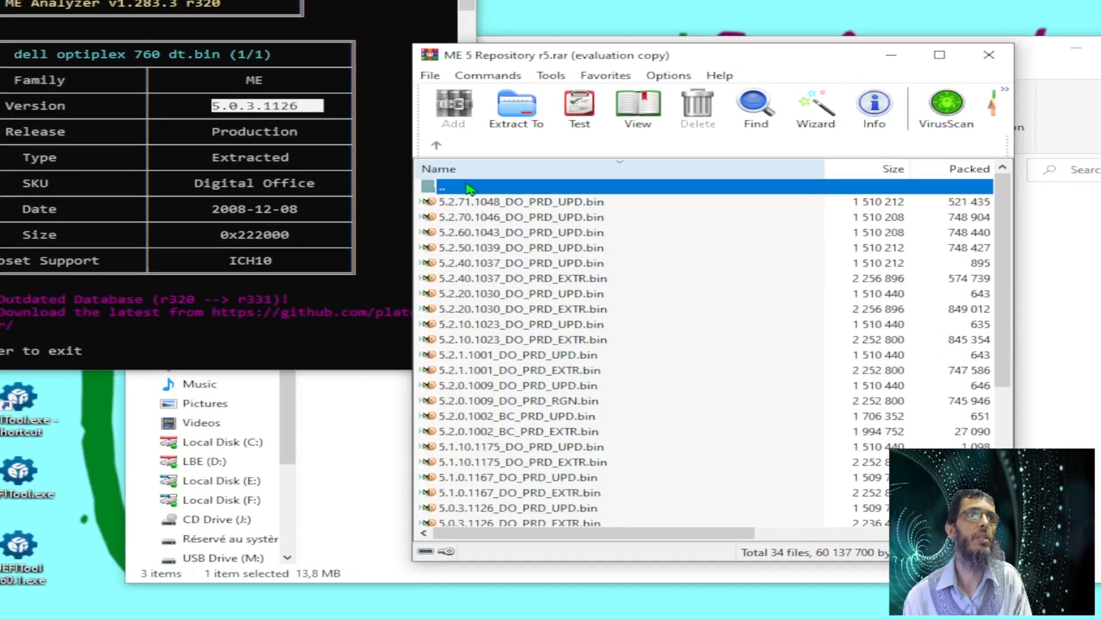
scroll(484, 325, down, 3)
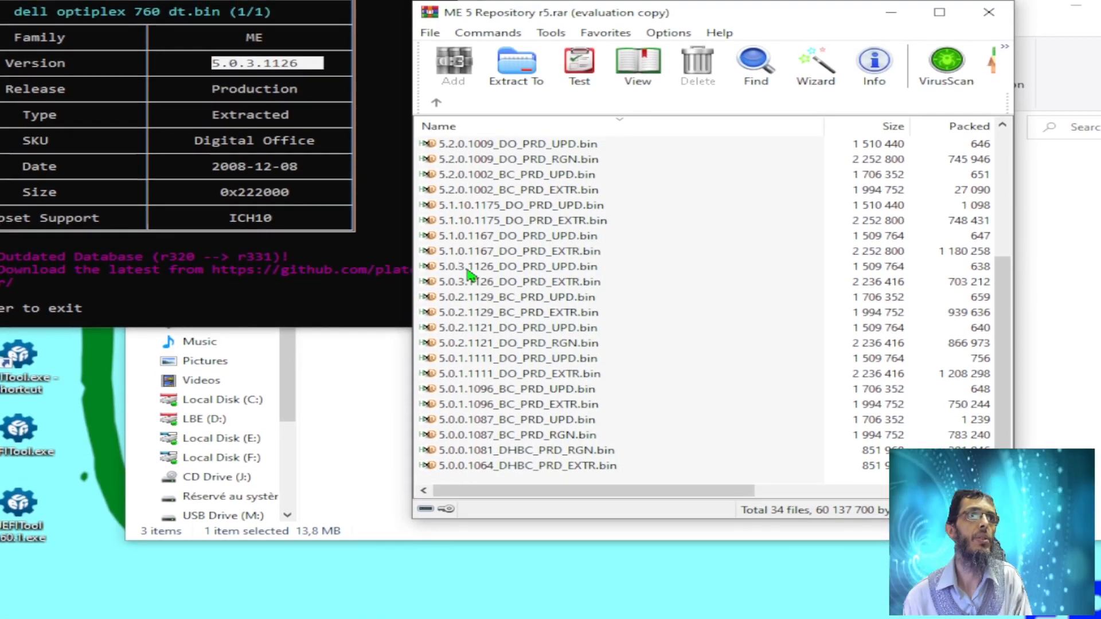
click(468, 267)
key(Up)
key(Up)
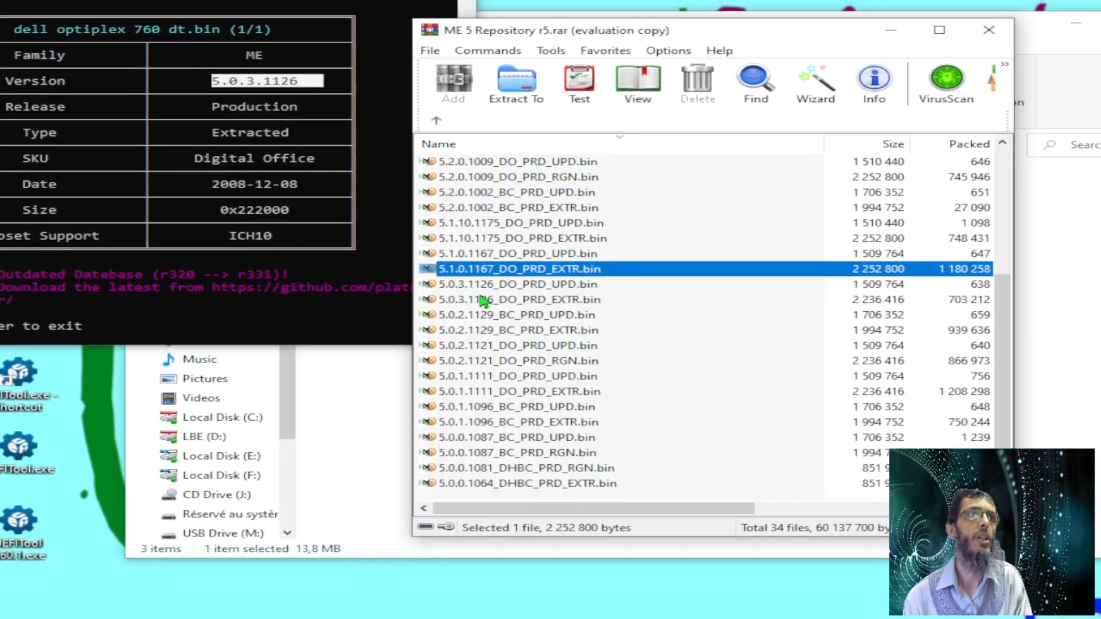
key(Up)
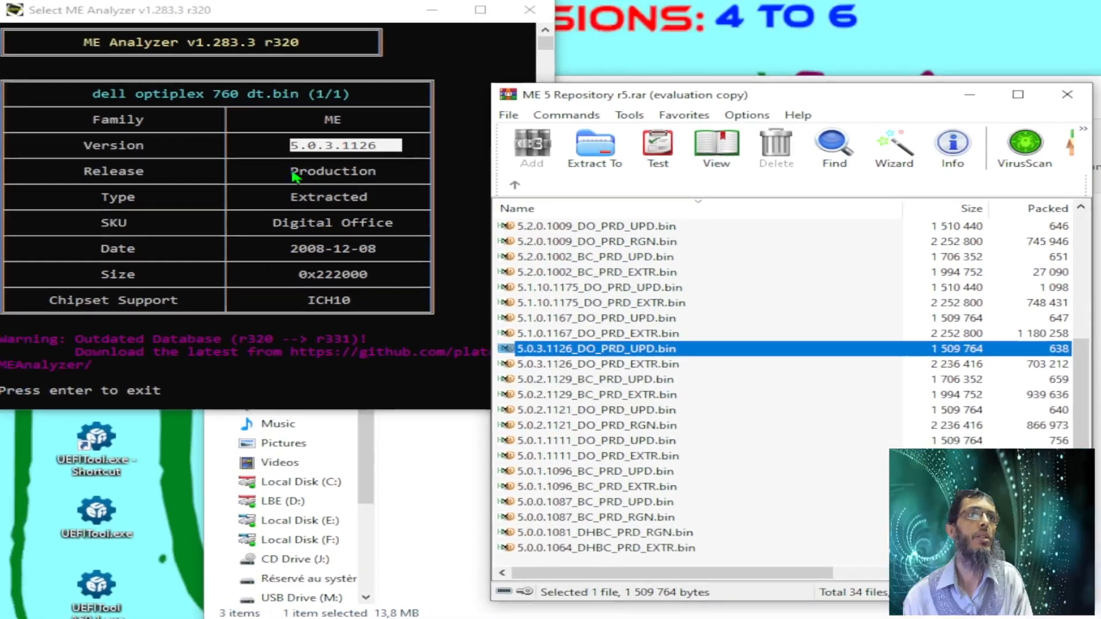
Check the analyzed image's SKU, extract the matching 5.0.3.1126_DO_PRD_EXTR.bin into the ME Version 5 folder, and close the repository archive
click(253, 126)
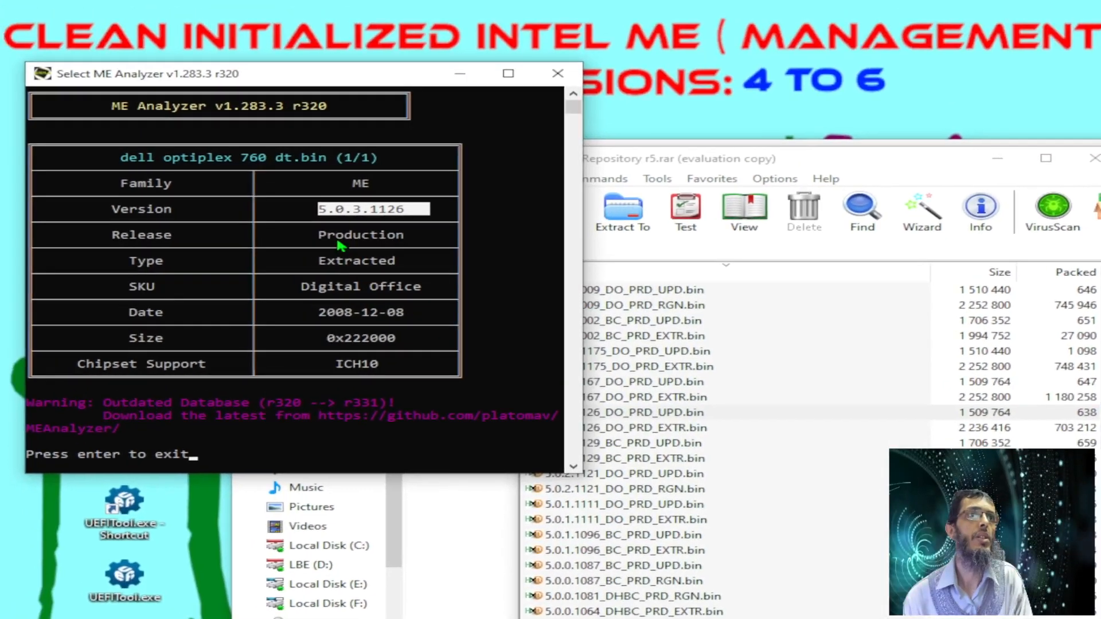
drag(238, 126, 340, 126)
drag(335, 277, 436, 277)
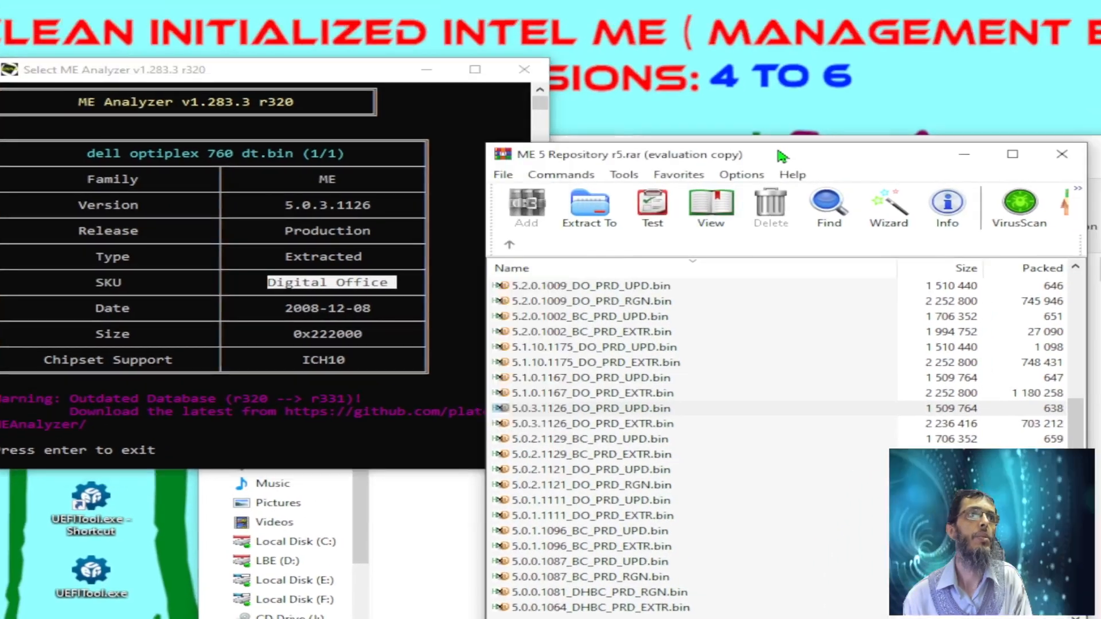
click(616, 355)
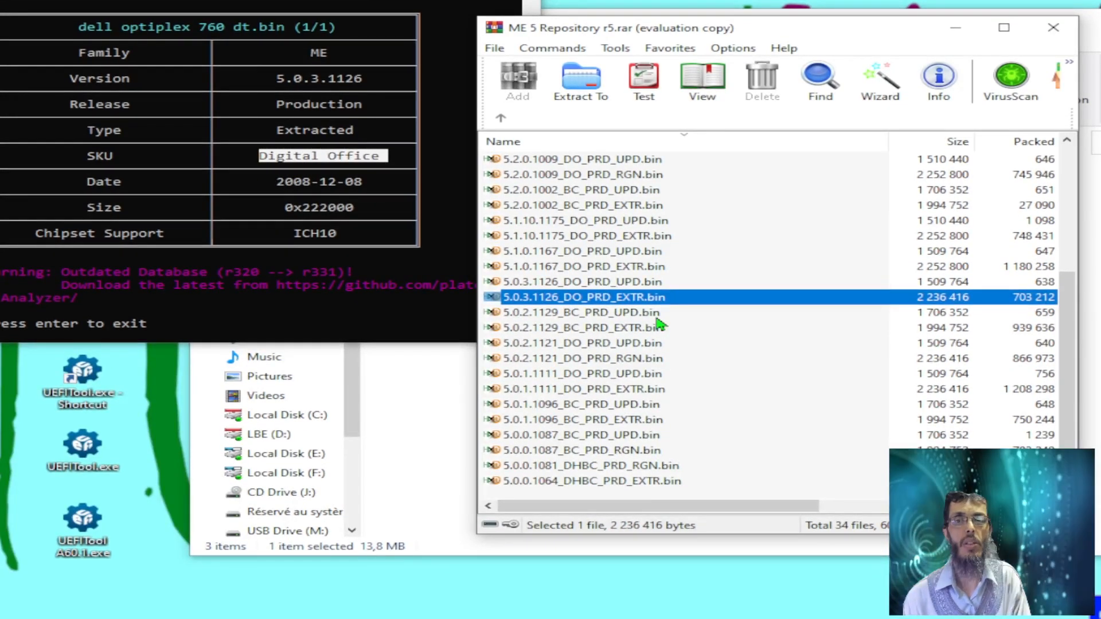
drag(494, 298, 426, 400)
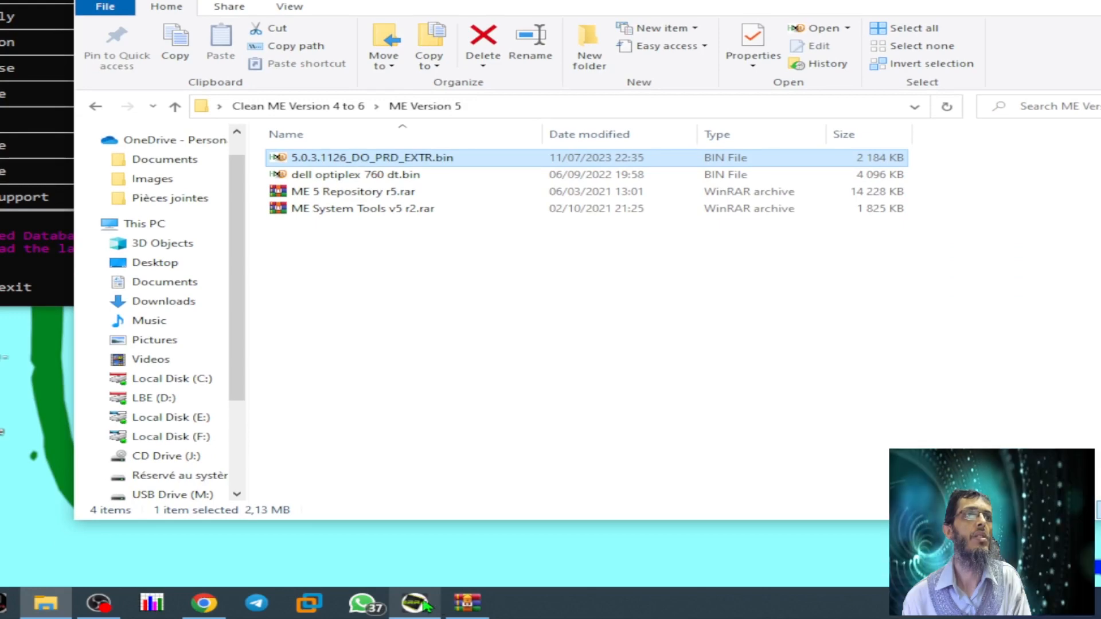
click(480, 605)
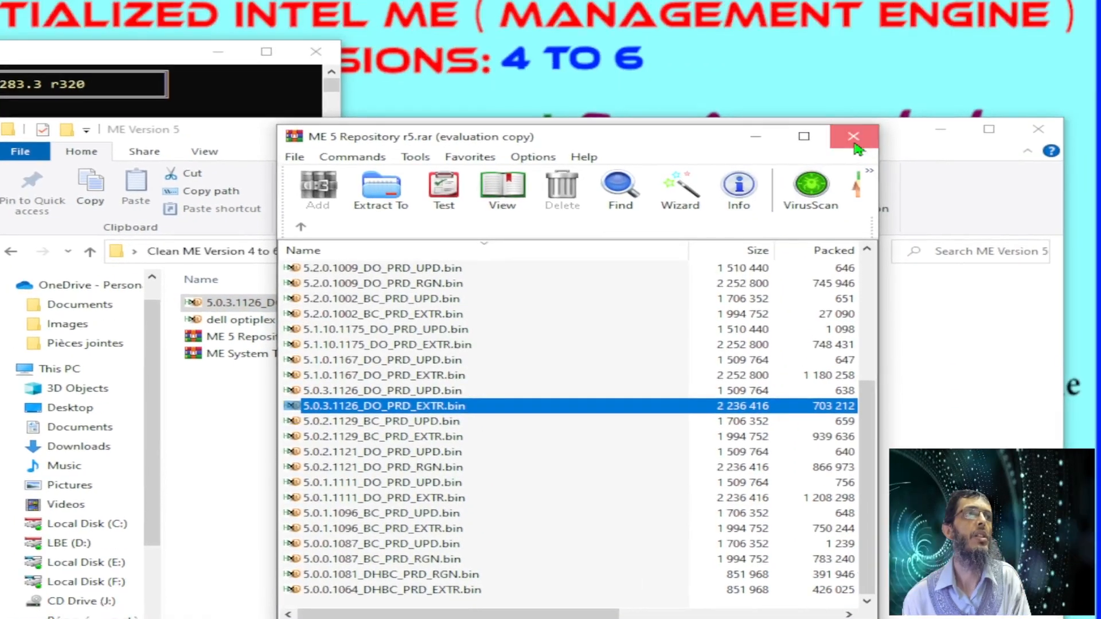
click(936, 9)
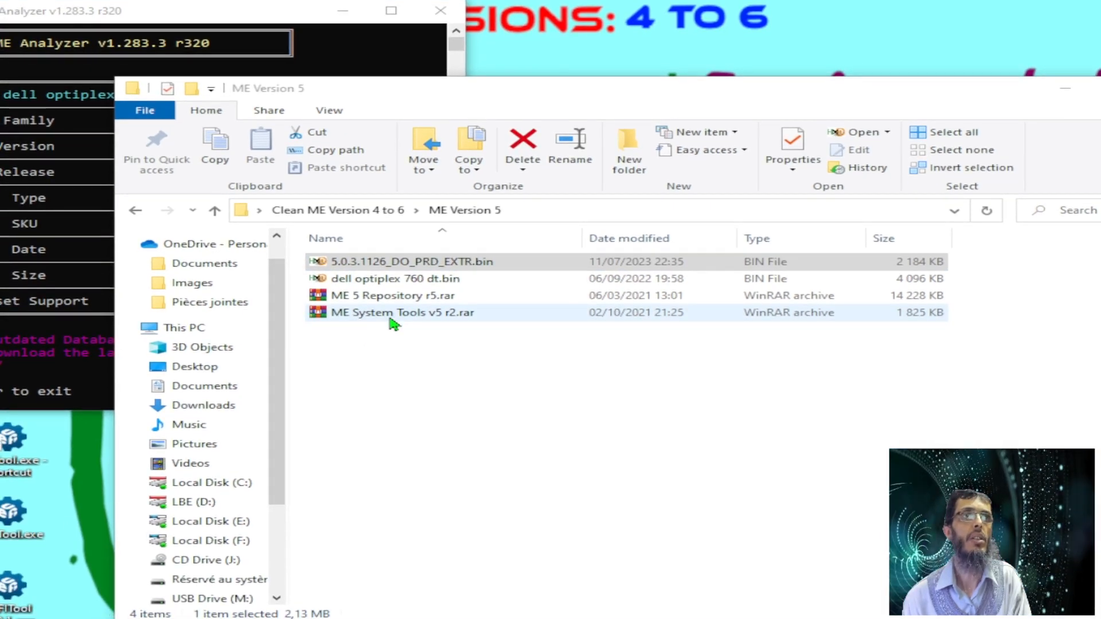
Extract fitc.exe and its XML files from the Flash Image Tool WIN32 folder in ME System Tools v5 r2.rar into the ME Version 5 folder
double_click(394, 324)
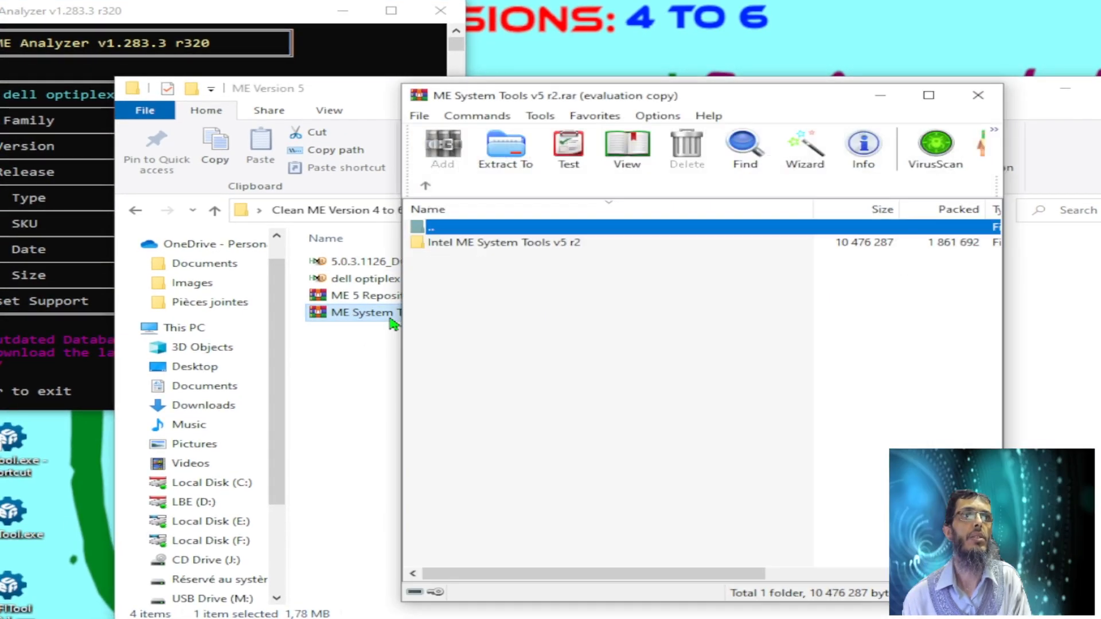
click(487, 255)
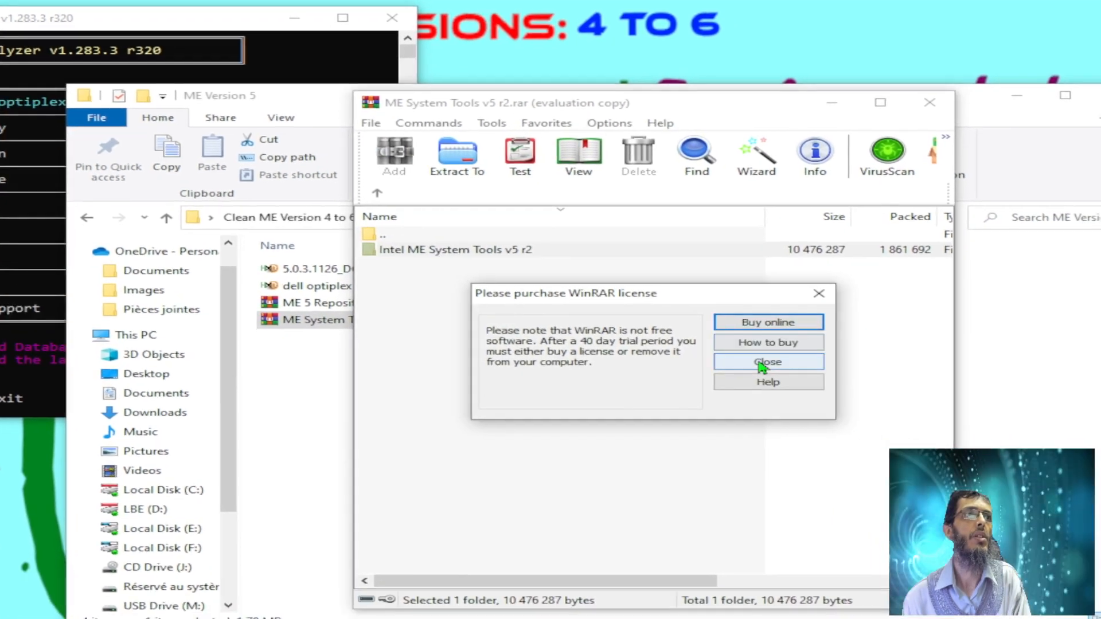
click(763, 363)
double_click(456, 252)
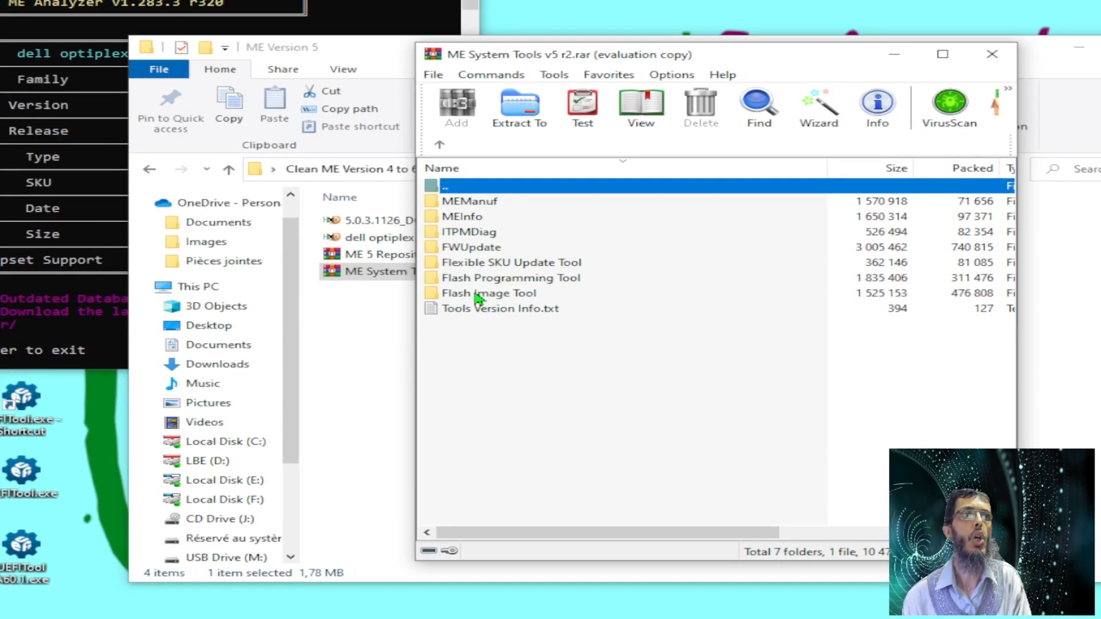
double_click(476, 293)
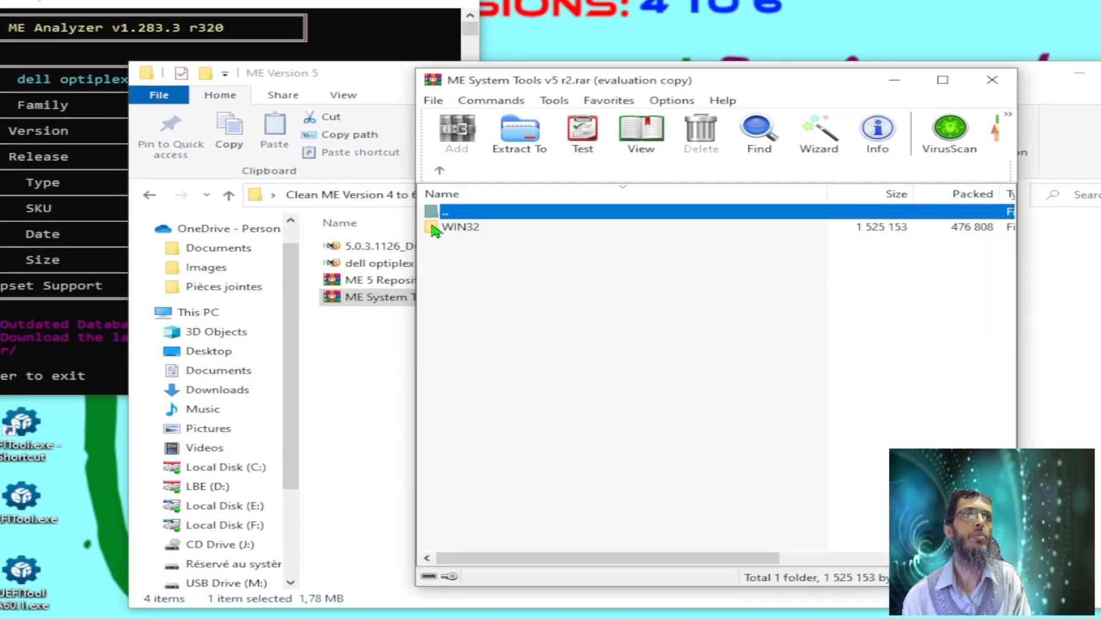
double_click(453, 201)
drag(519, 324, 367, 413)
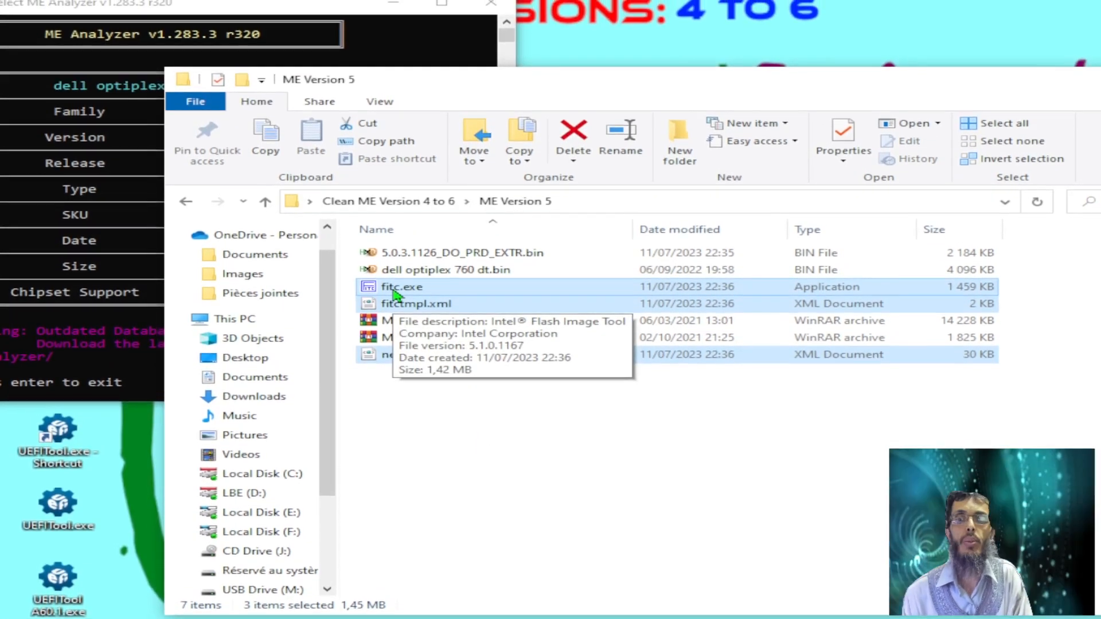
Launch fitc.exe and load dell optiplex 760 dt.bin into it, discarding the changes to Untitled.xml
double_click(394, 290)
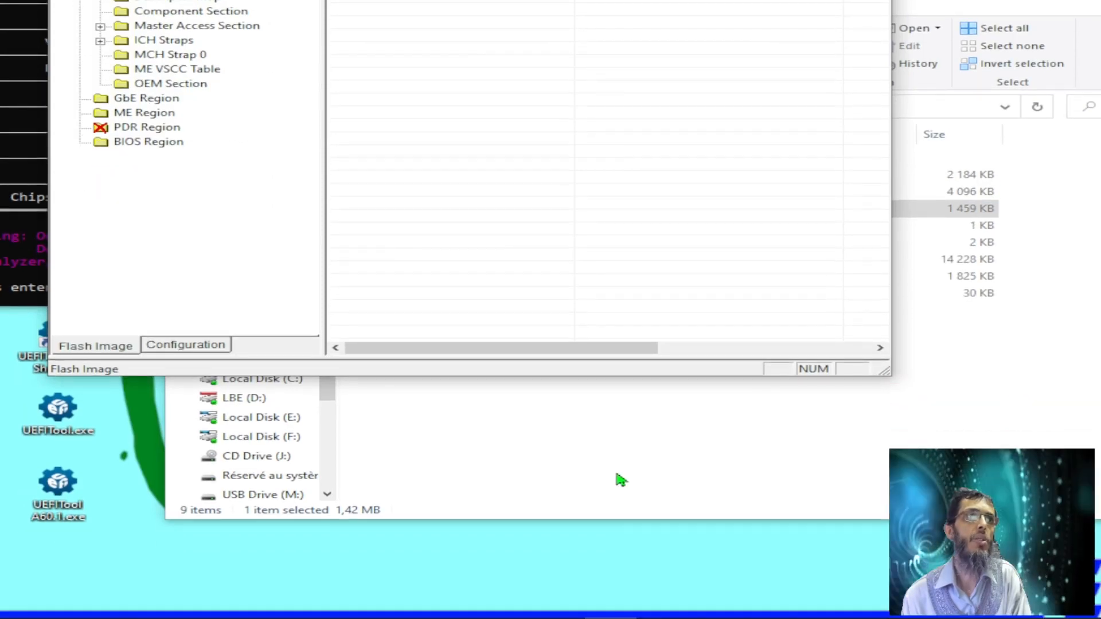
click(619, 579)
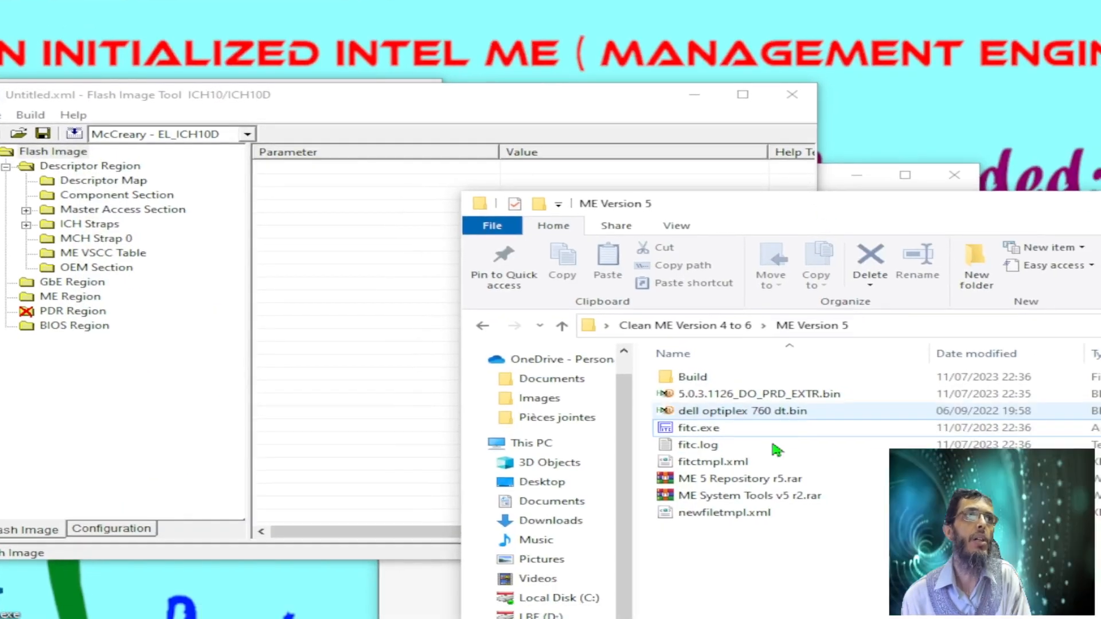
drag(728, 413, 326, 294)
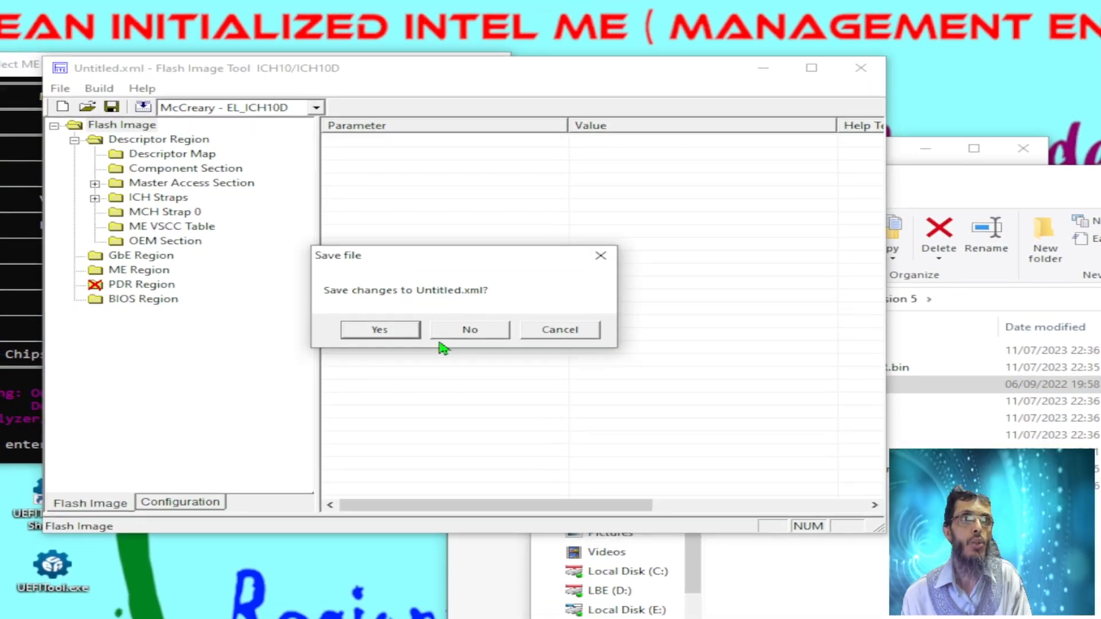
click(469, 336)
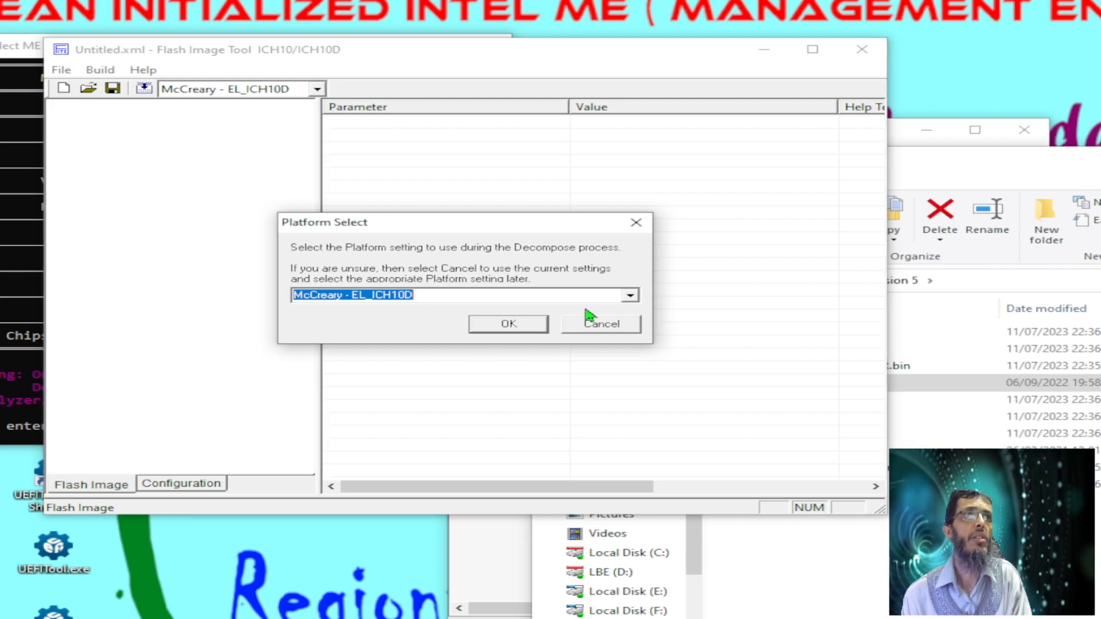
Check the available platforms and decompose the image with McCreary - EL_ICH10D
click(630, 296)
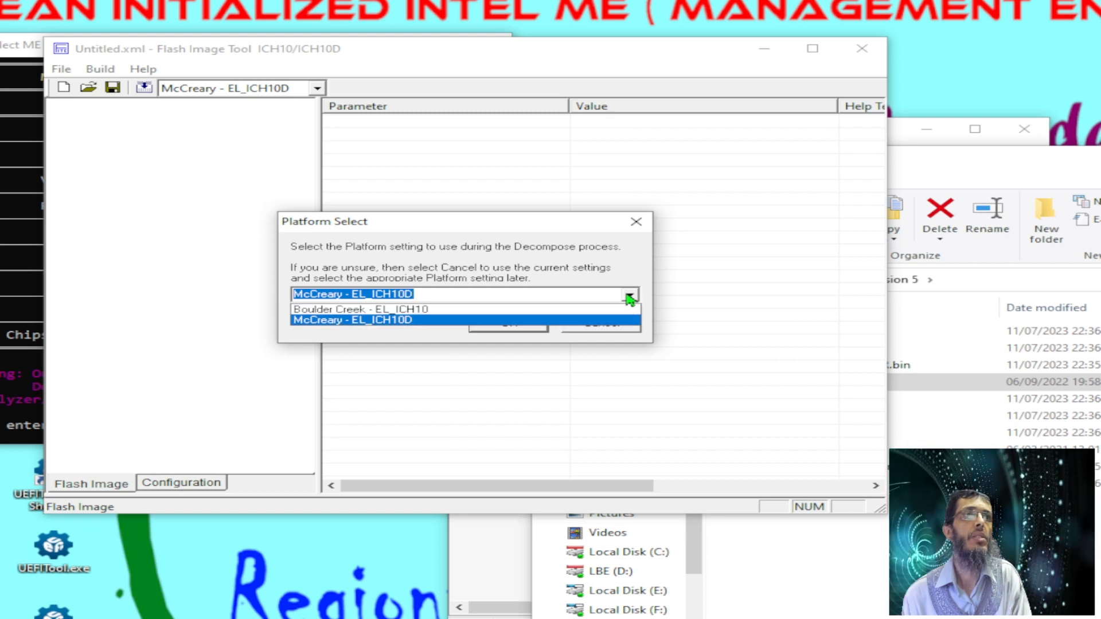
click(630, 297)
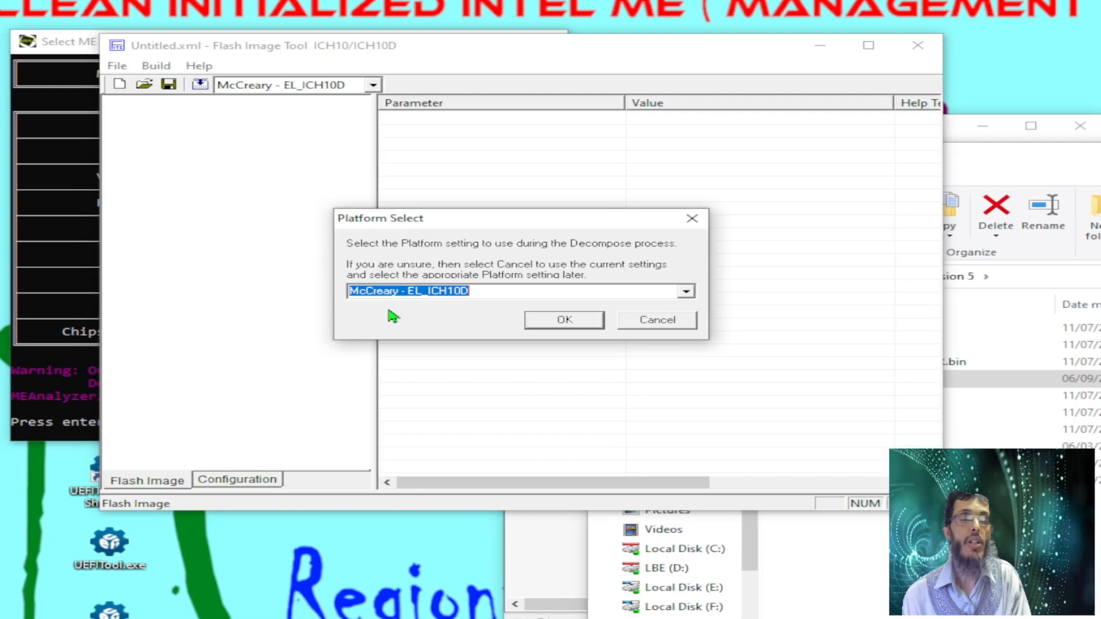
click(573, 321)
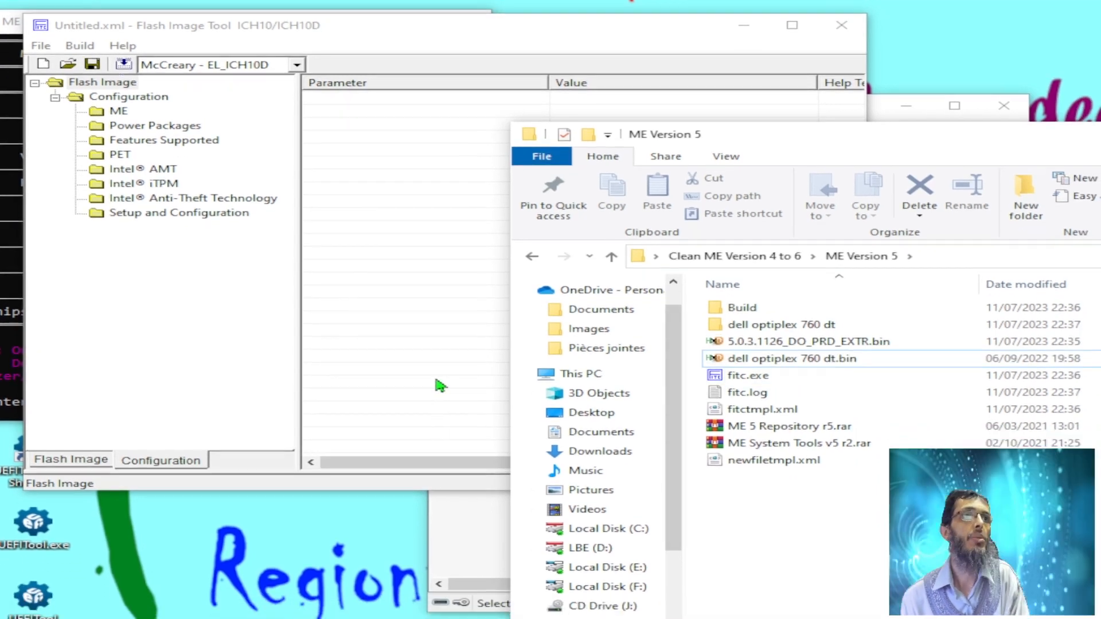
Reveal the message log, enlarge the Flash Image Tool window, and review the decomposition output
click(439, 385)
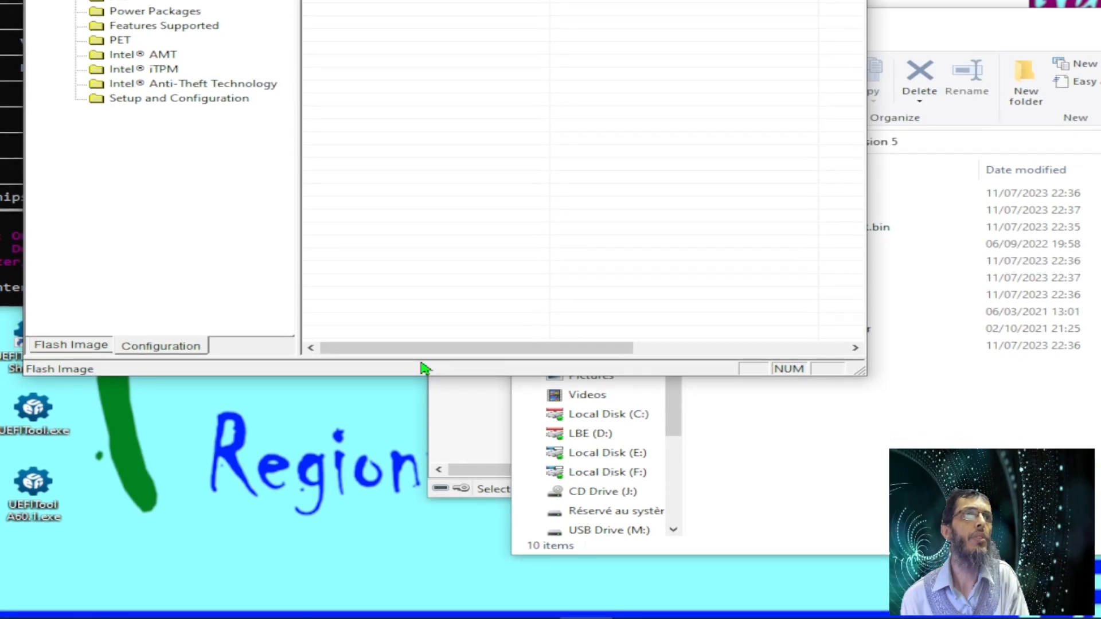
drag(417, 359, 413, 287)
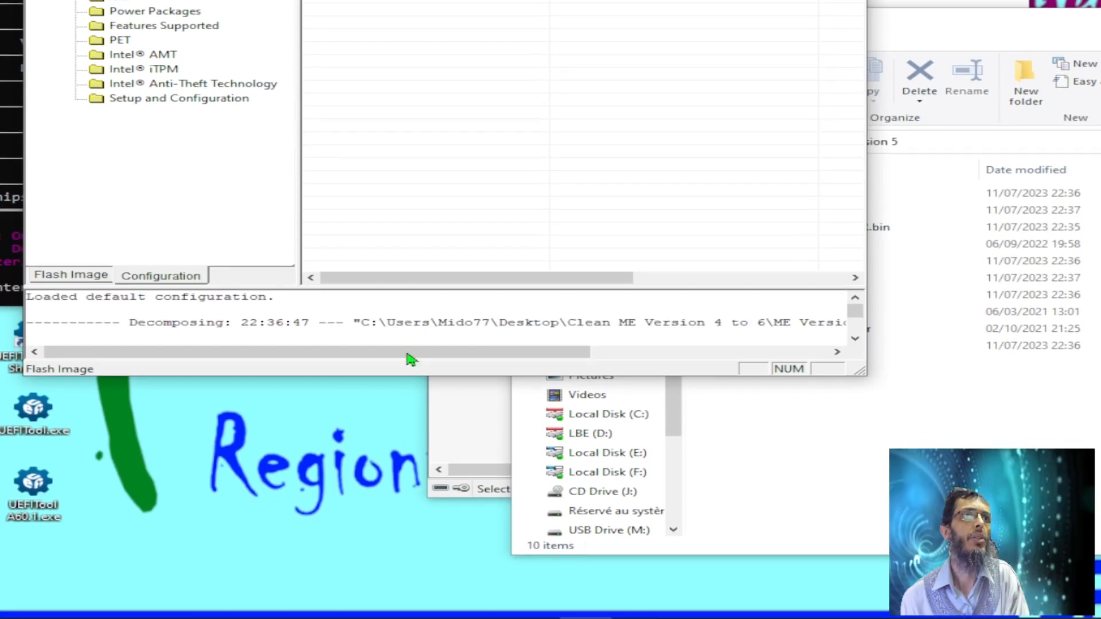
drag(407, 375, 646, 453)
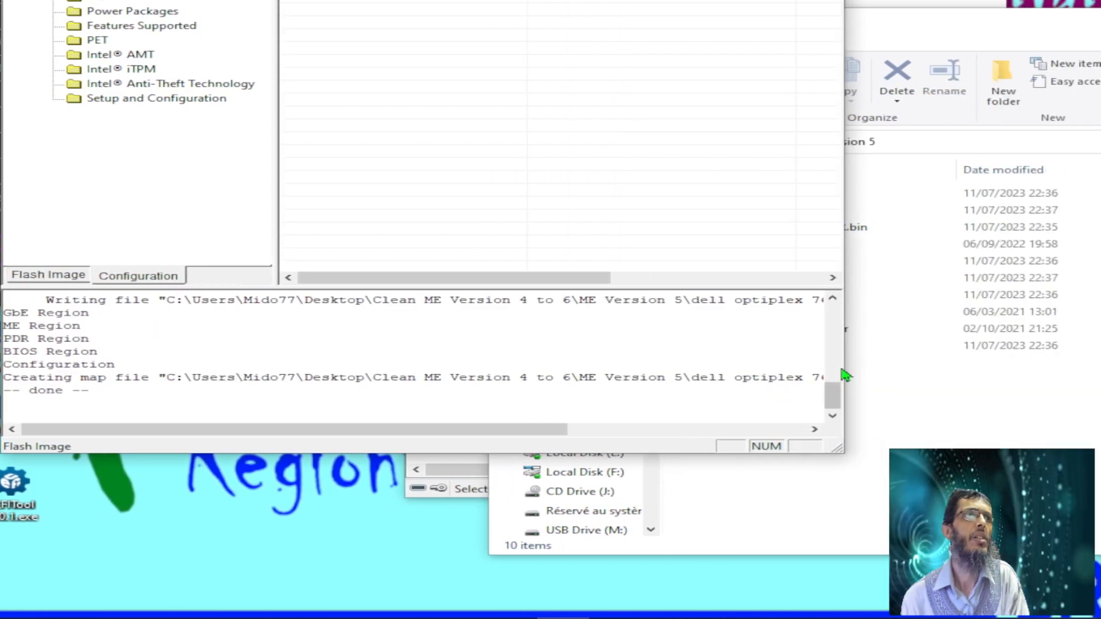
drag(845, 363, 1023, 361)
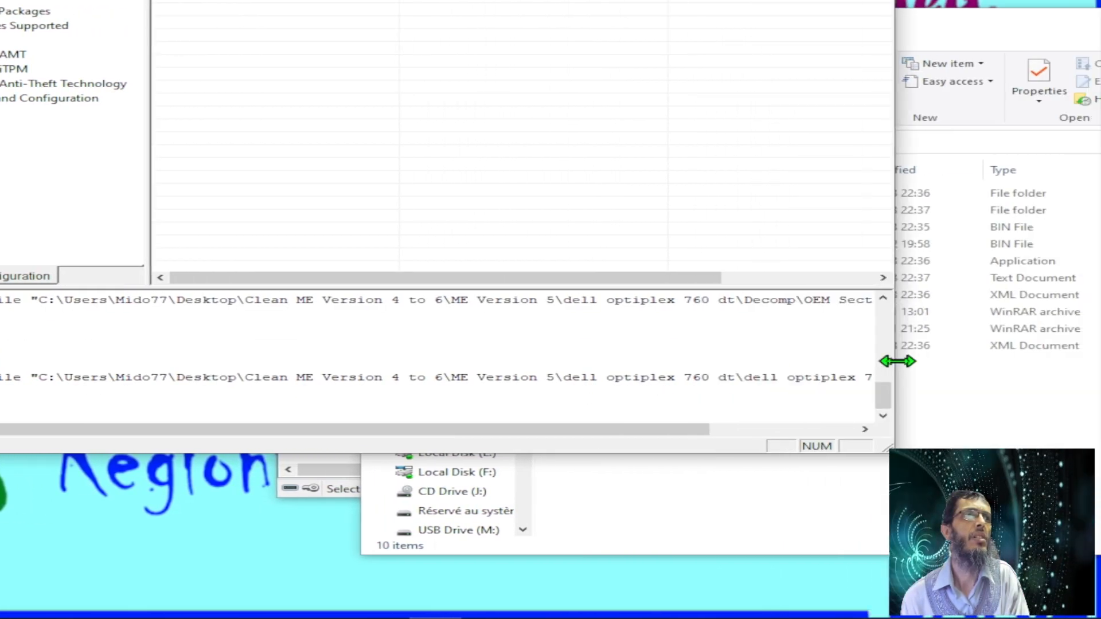
drag(897, 361, 964, 360)
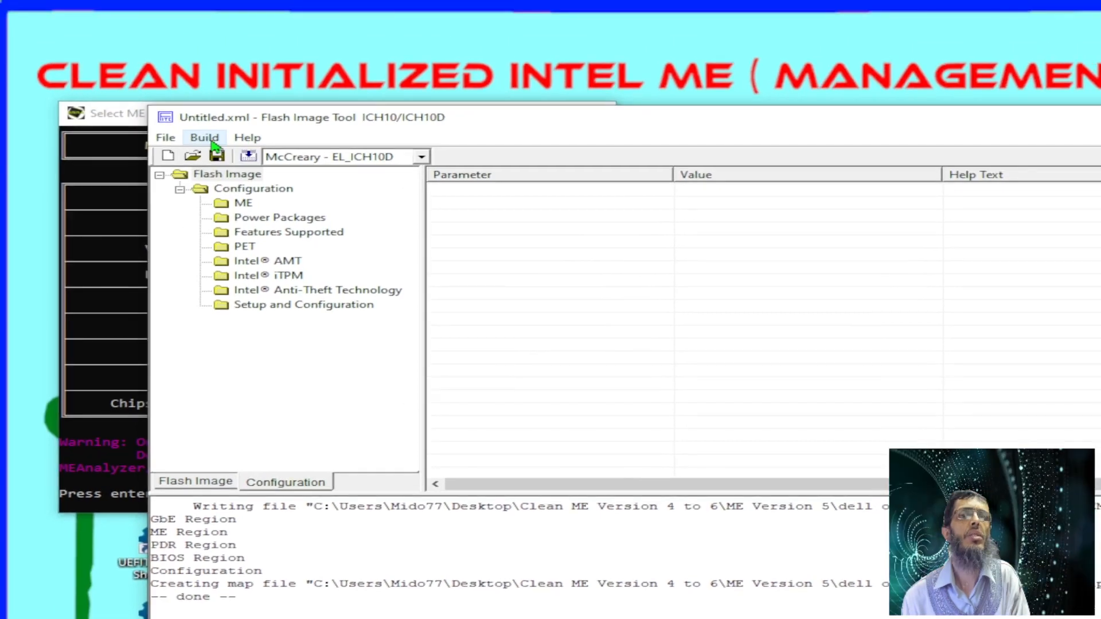
Turn off generation of intermediate build files in the build settings
click(205, 138)
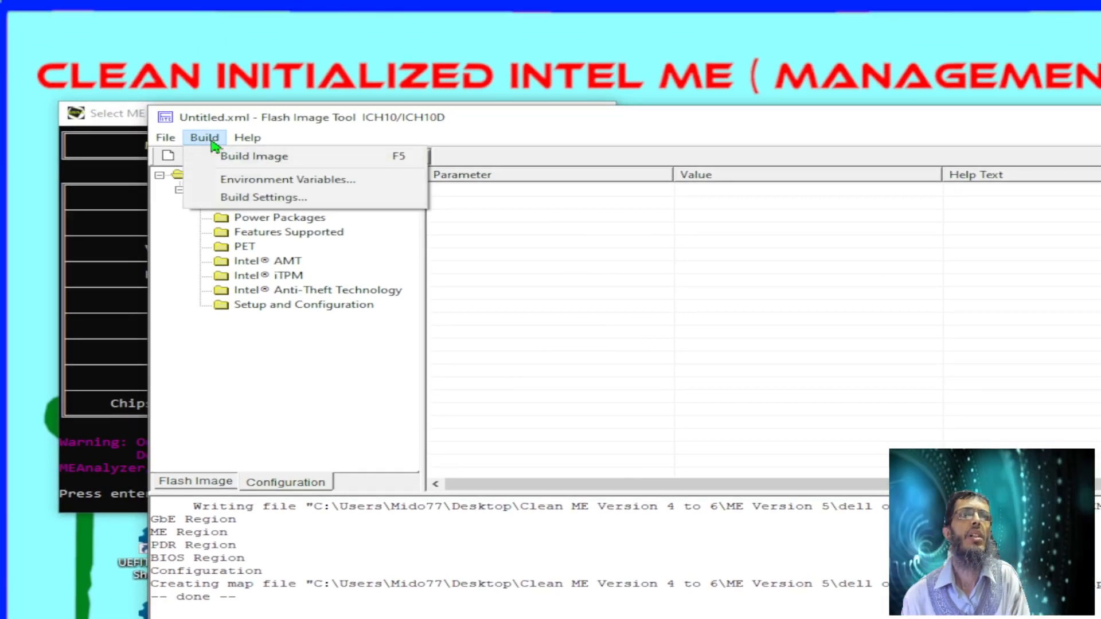
click(269, 197)
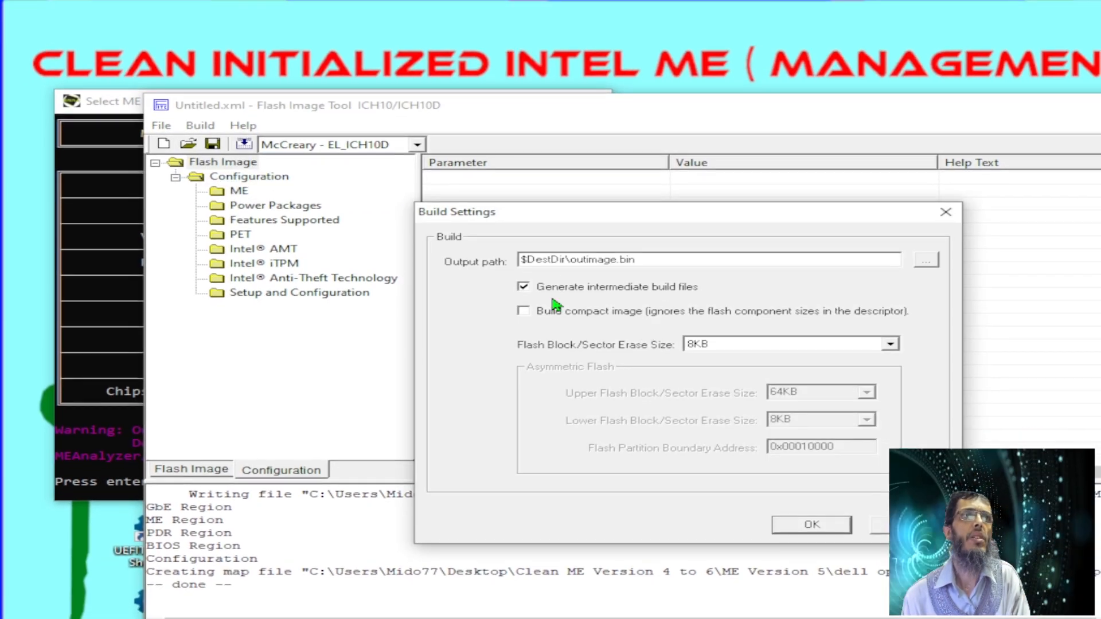
click(538, 287)
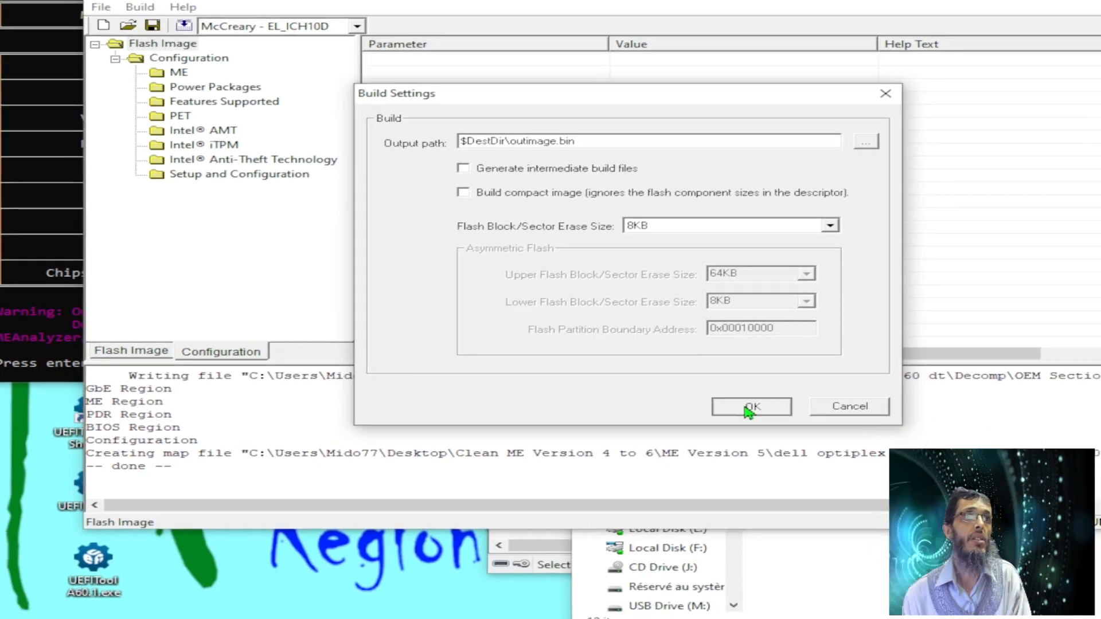
click(811, 528)
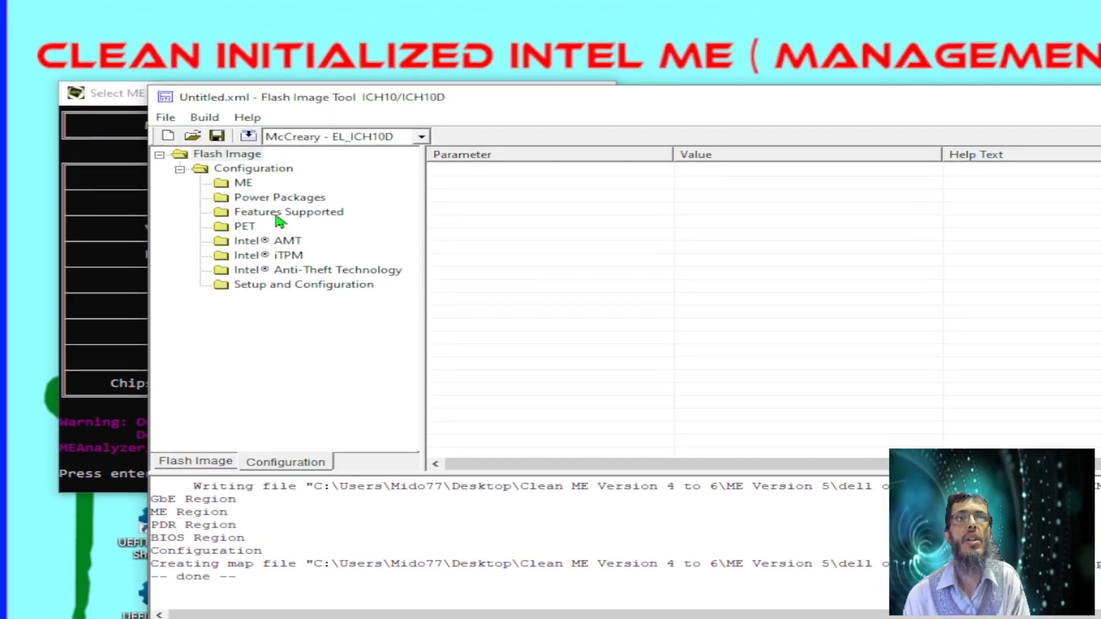
Set Intel Anti-Theft Technology to false under the Features Supported configuration
click(279, 235)
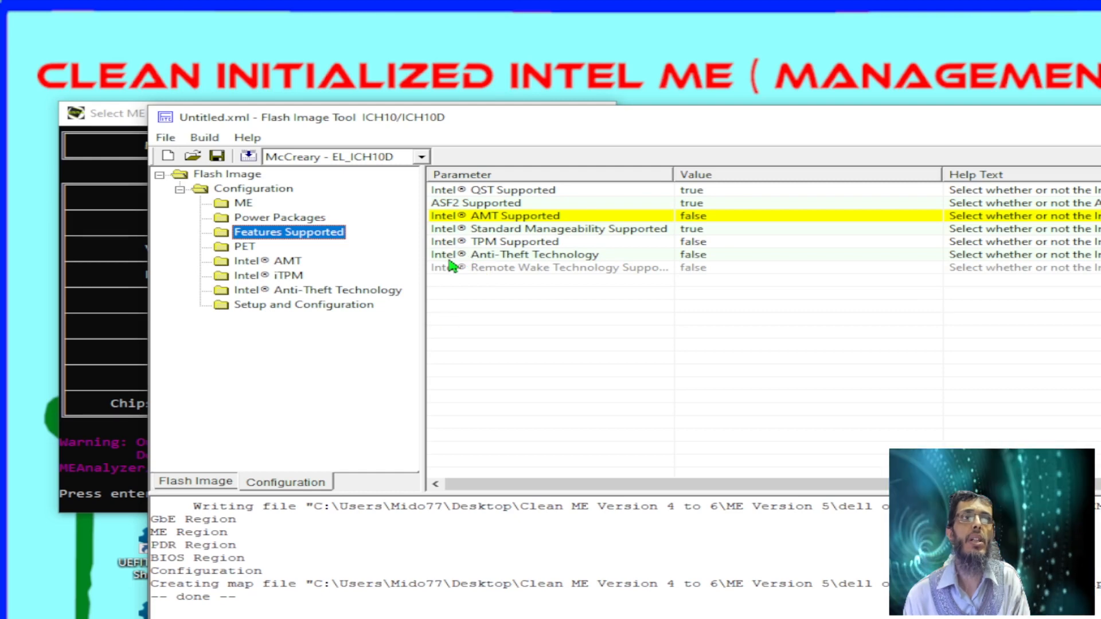
click(505, 257)
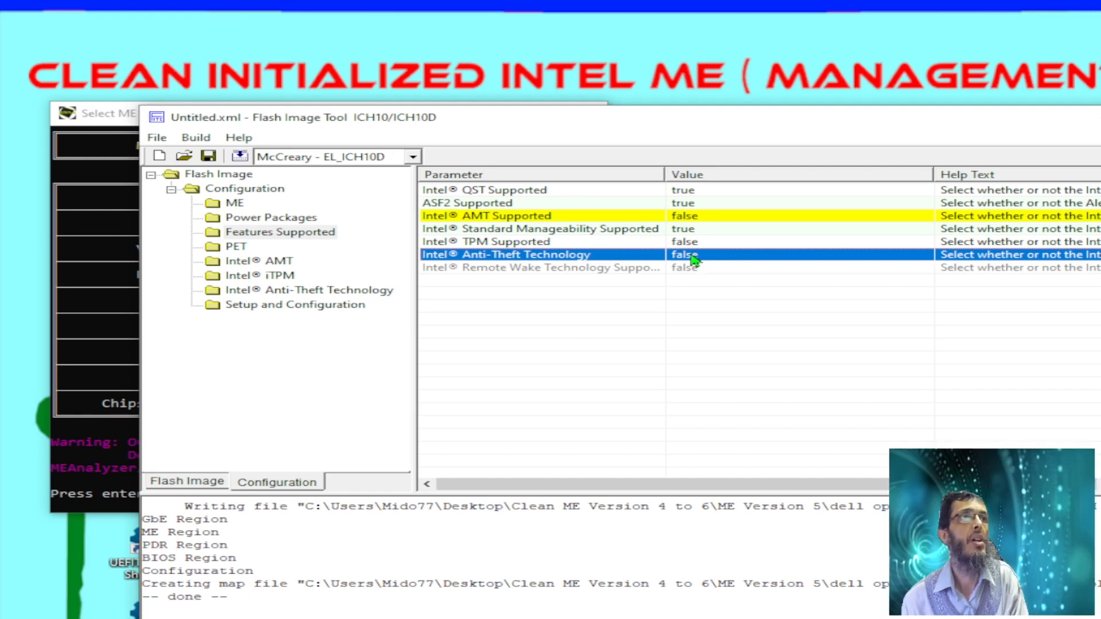
double_click(686, 261)
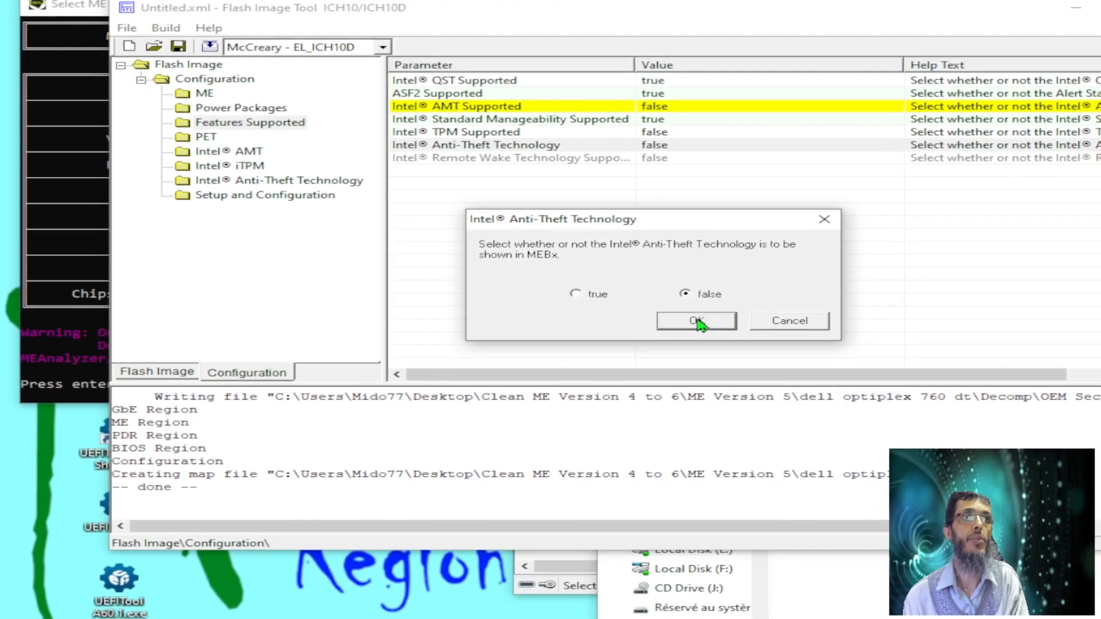
click(697, 319)
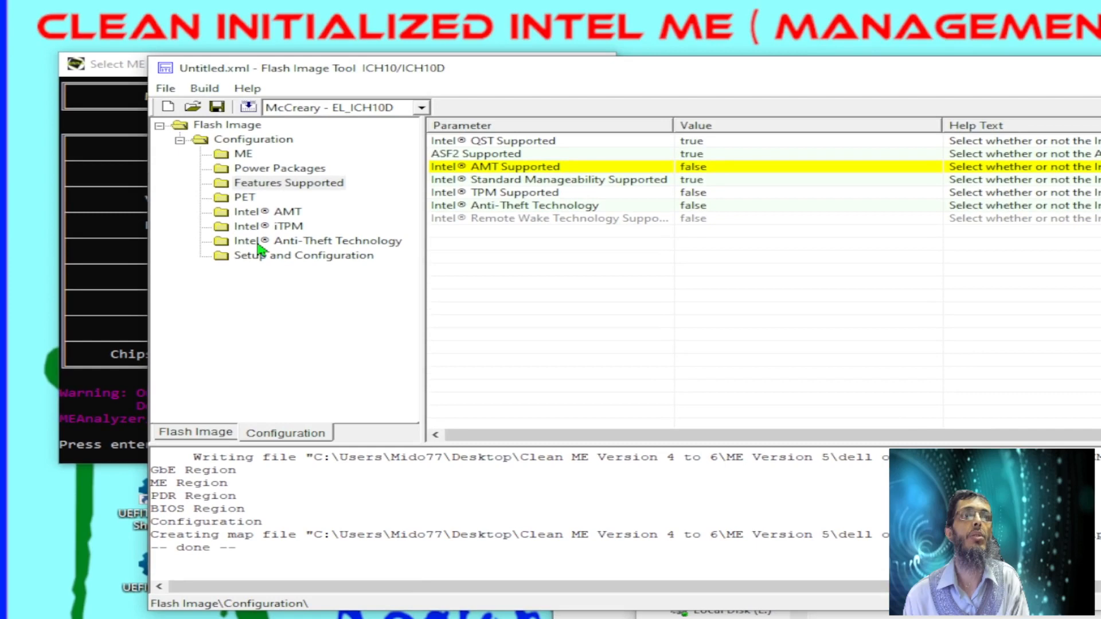
Compare the Features Supported and Intel Anti-Theft Technology parameters, and check the Enable Intel Anti-Theft Technology setting without changing it
click(281, 214)
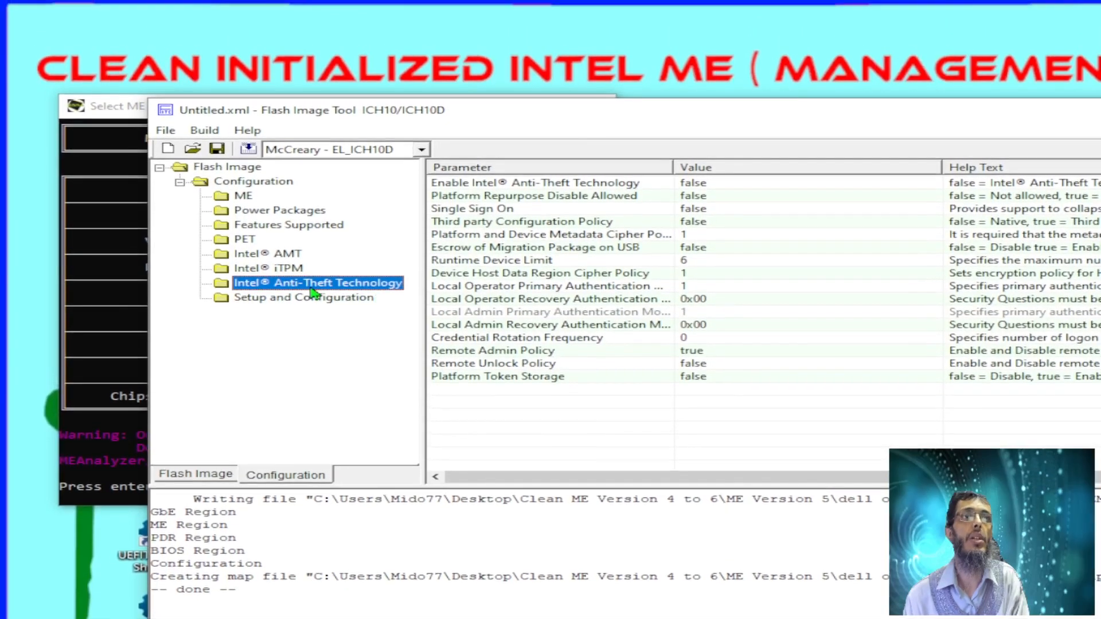
click(283, 233)
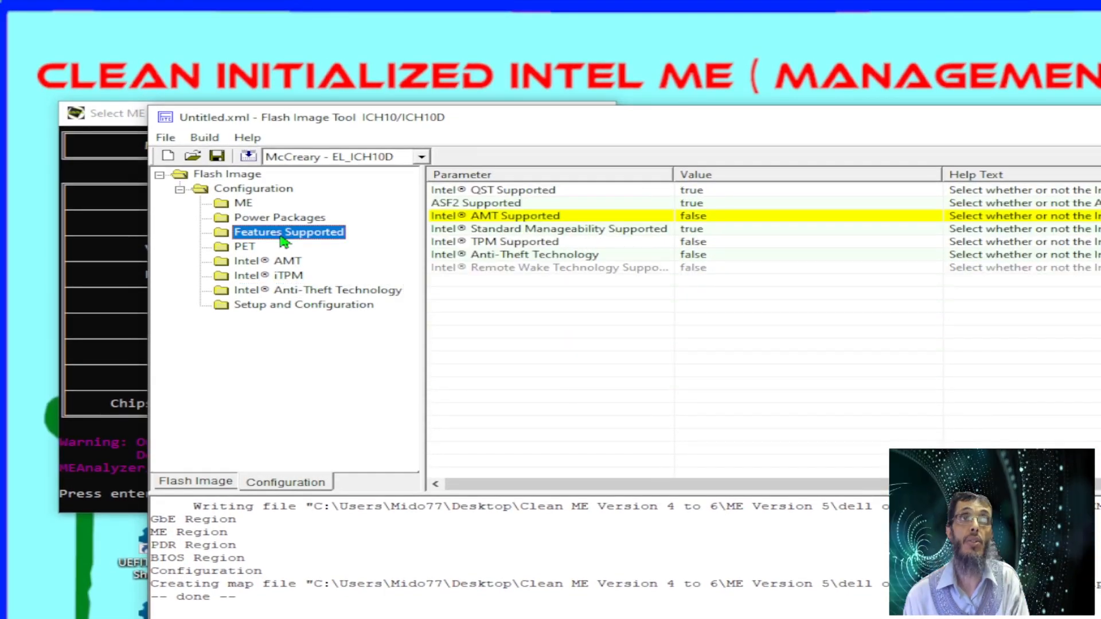
click(284, 291)
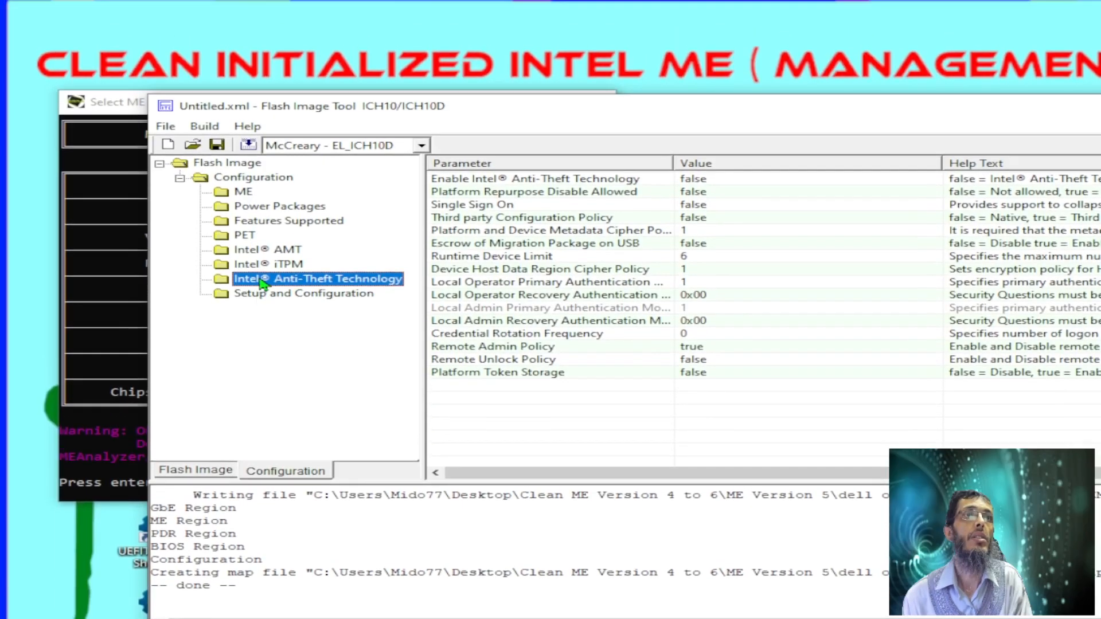
click(536, 197)
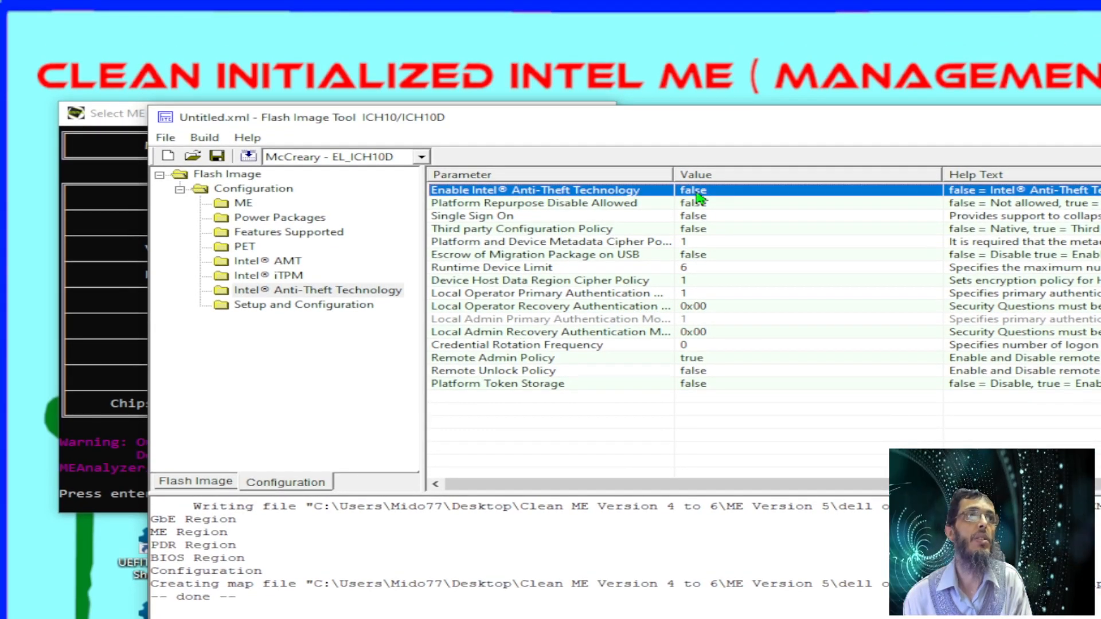
double_click(695, 191)
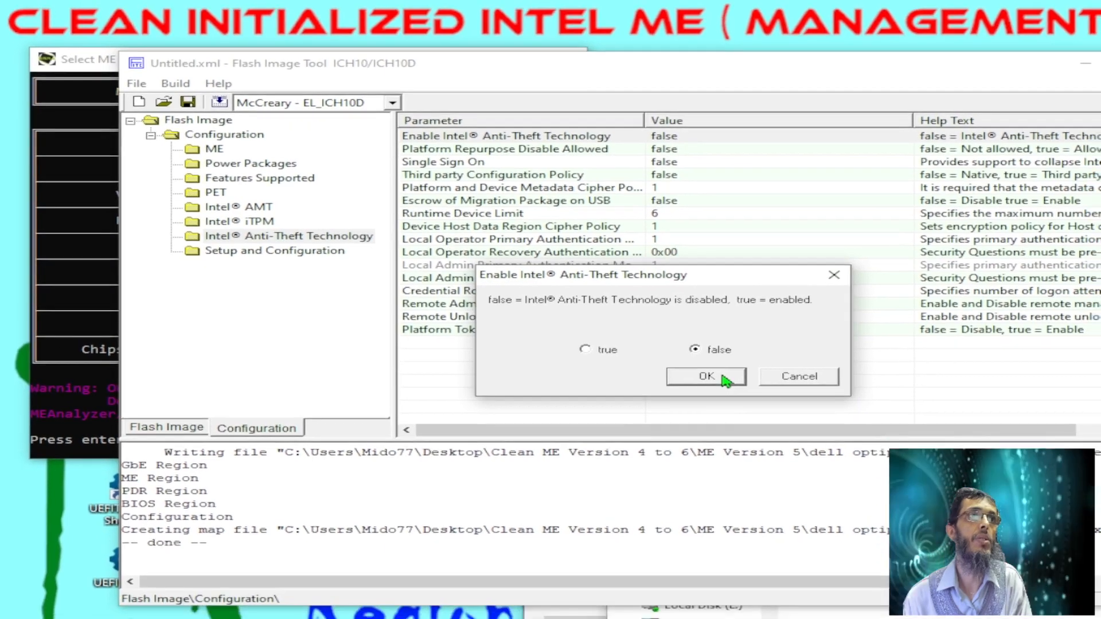
click(797, 376)
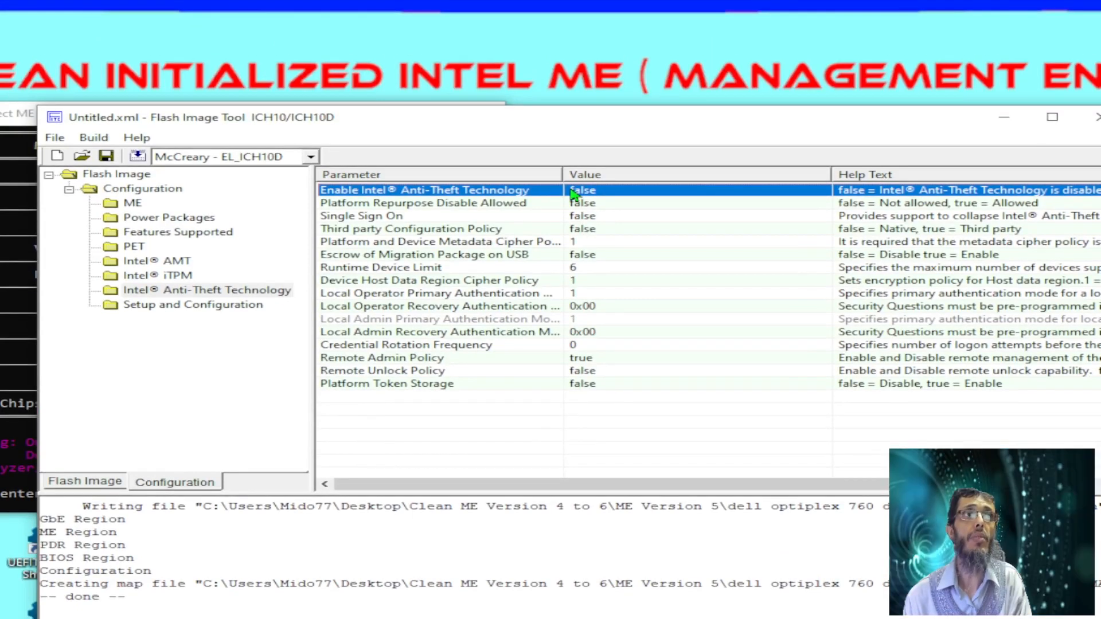
double_click(574, 195)
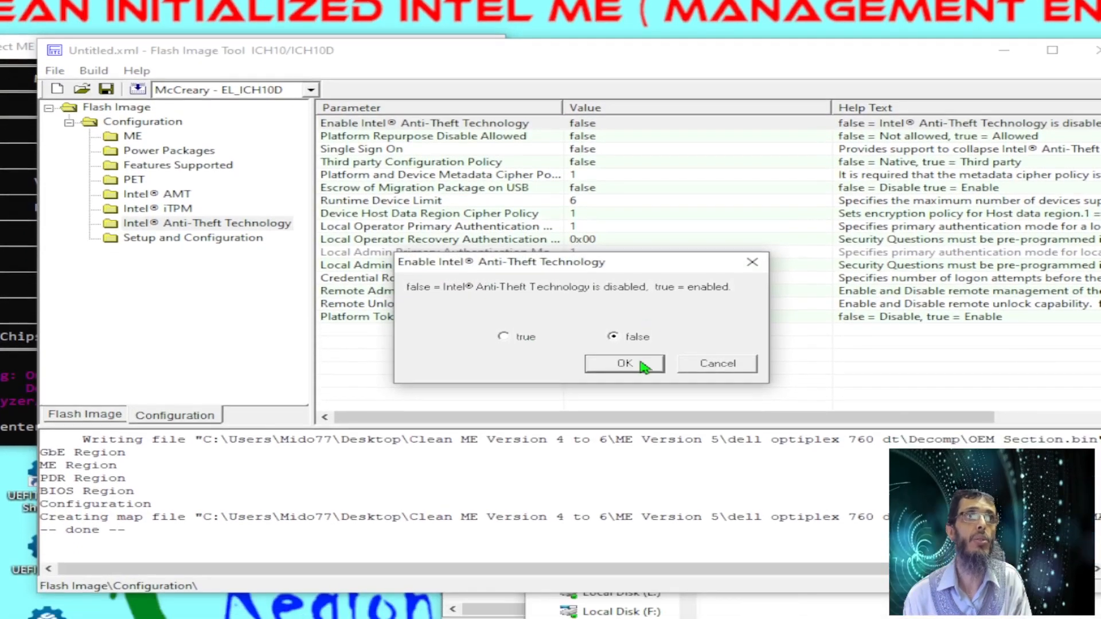
click(714, 365)
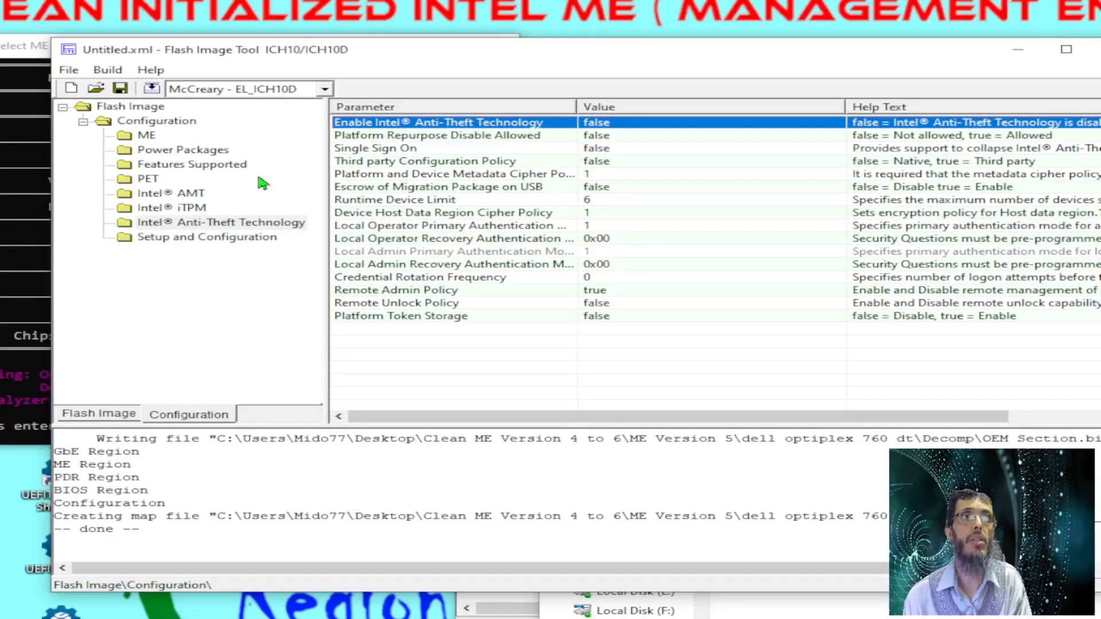
Save the configuration as V5.xml in the ME Version 5 folder and locate the saved file in File Explorer
click(166, 131)
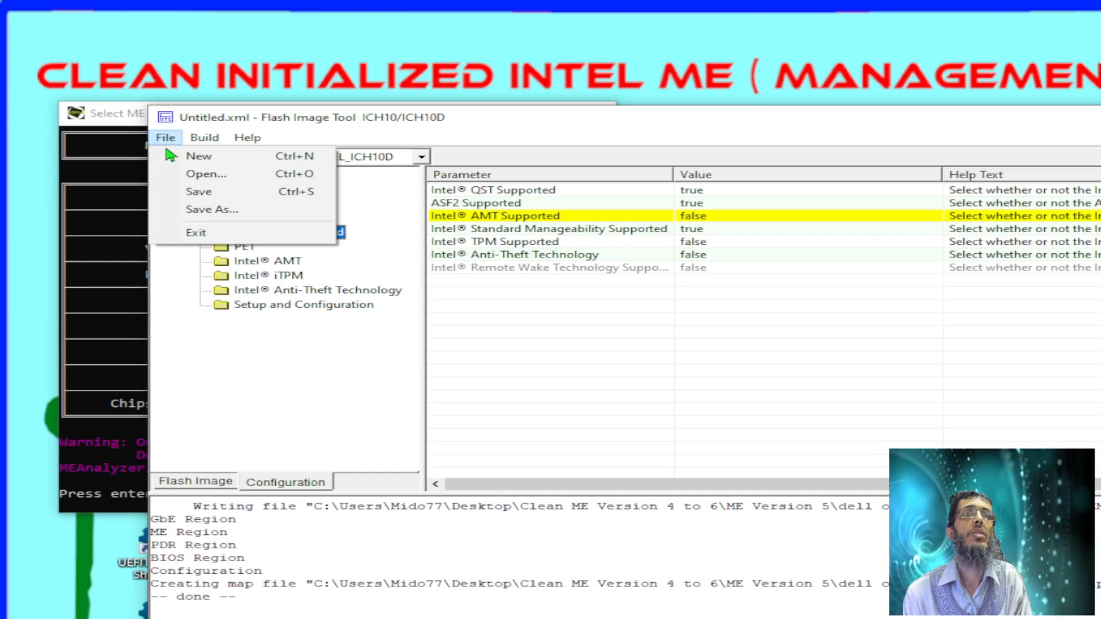
click(224, 210)
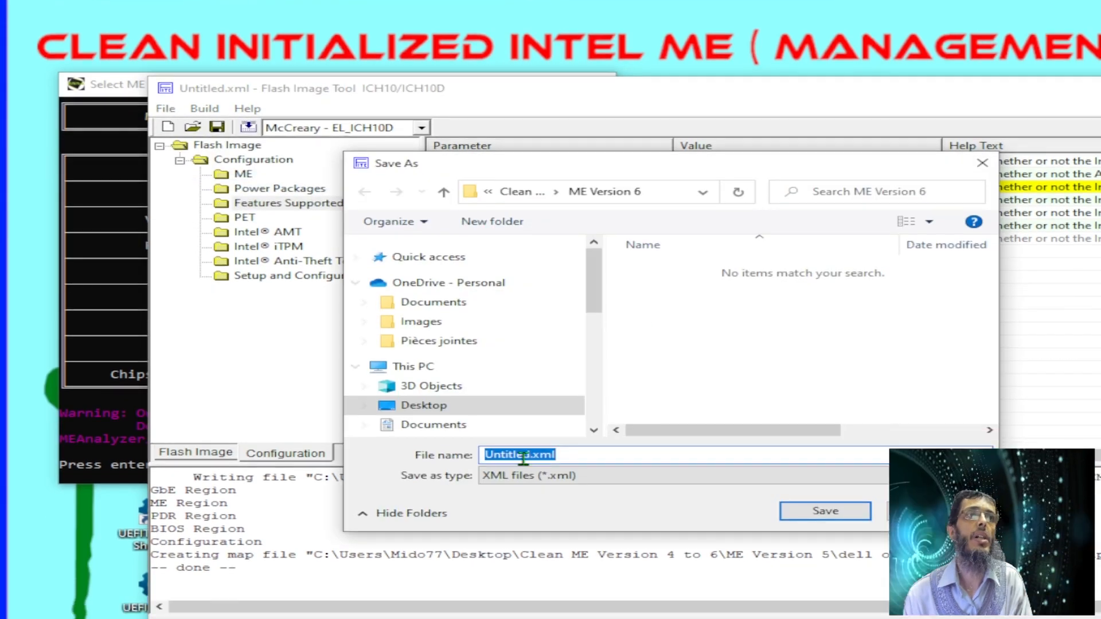
click(517, 483)
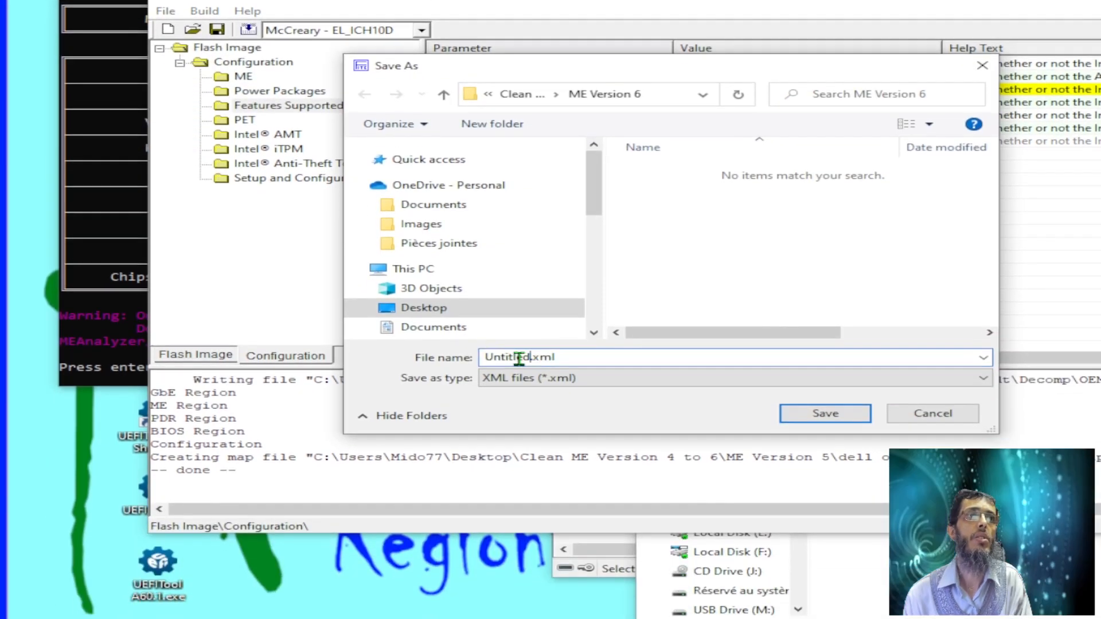
double_click(518, 404)
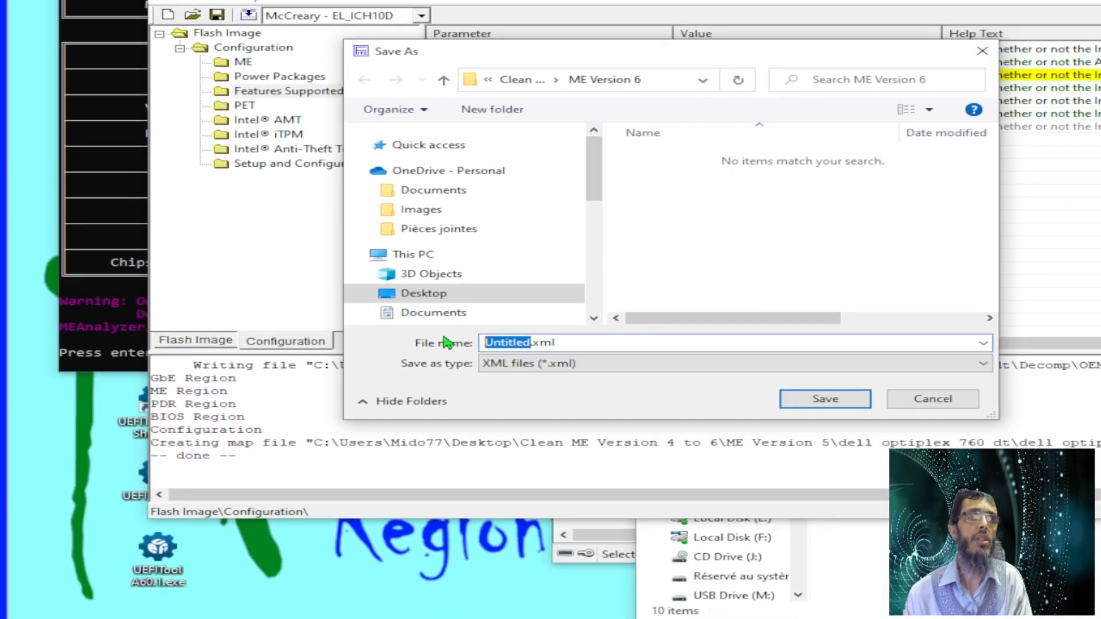
text(V5)
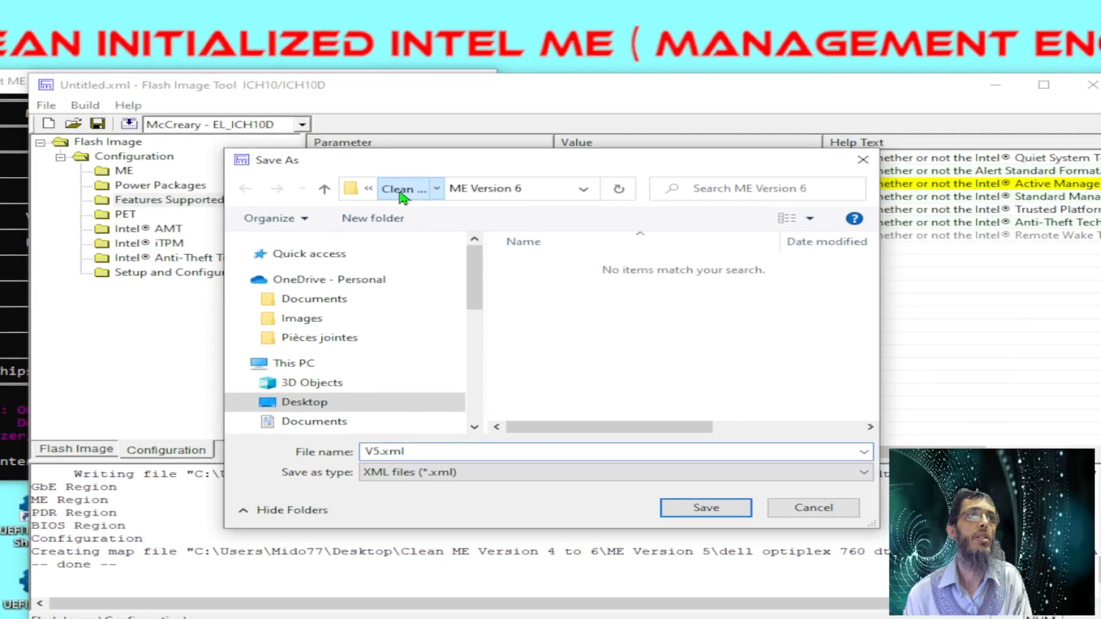
click(406, 14)
click(551, 308)
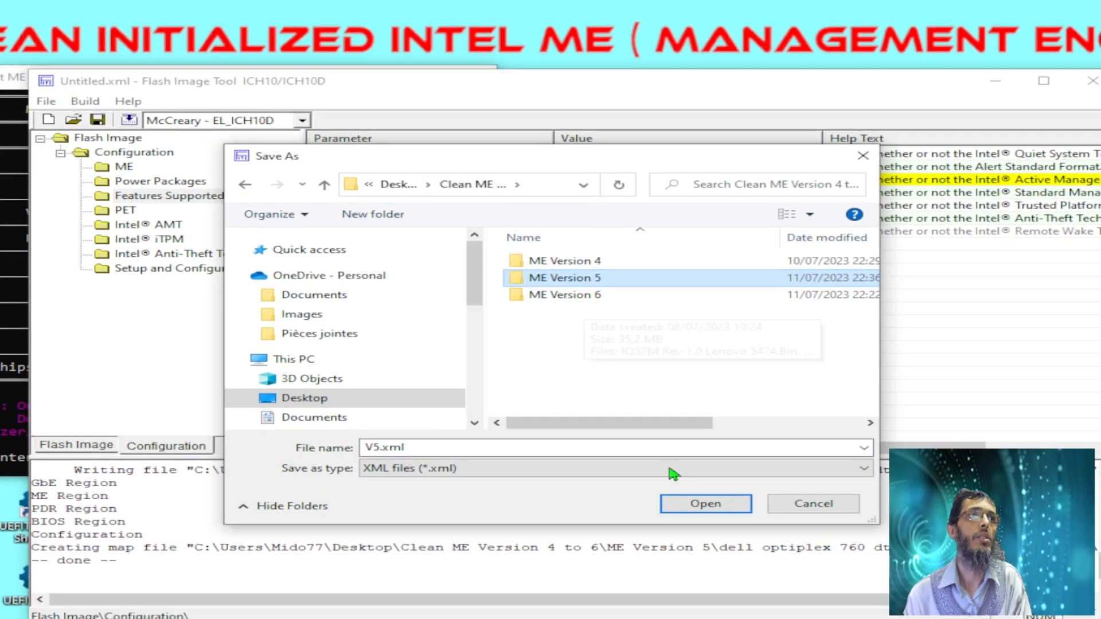
click(706, 533)
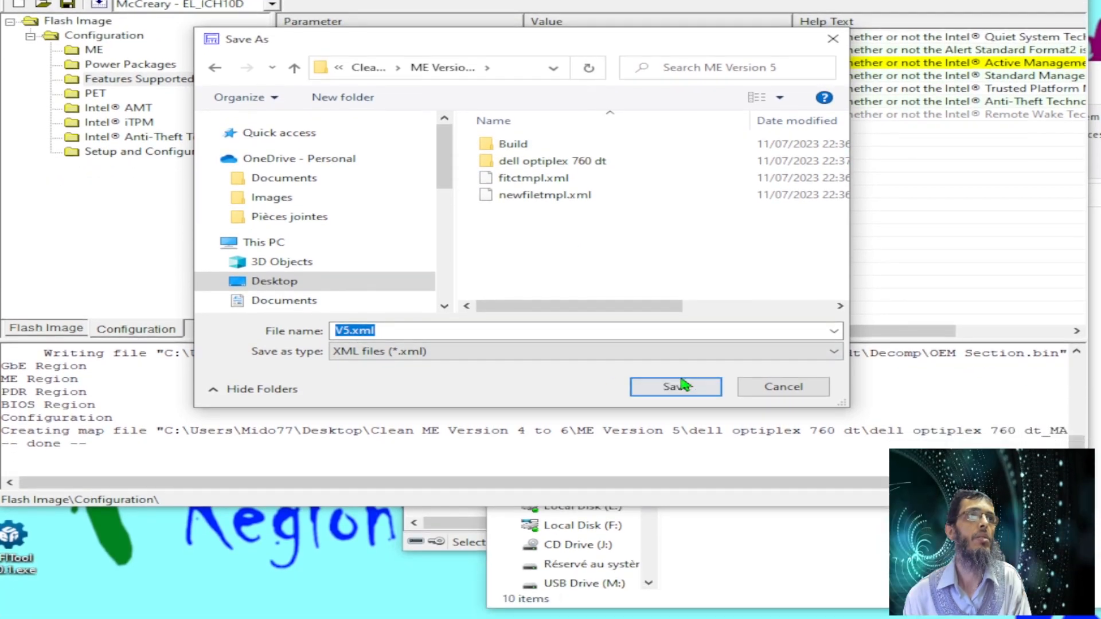
click(672, 411)
click(732, 572)
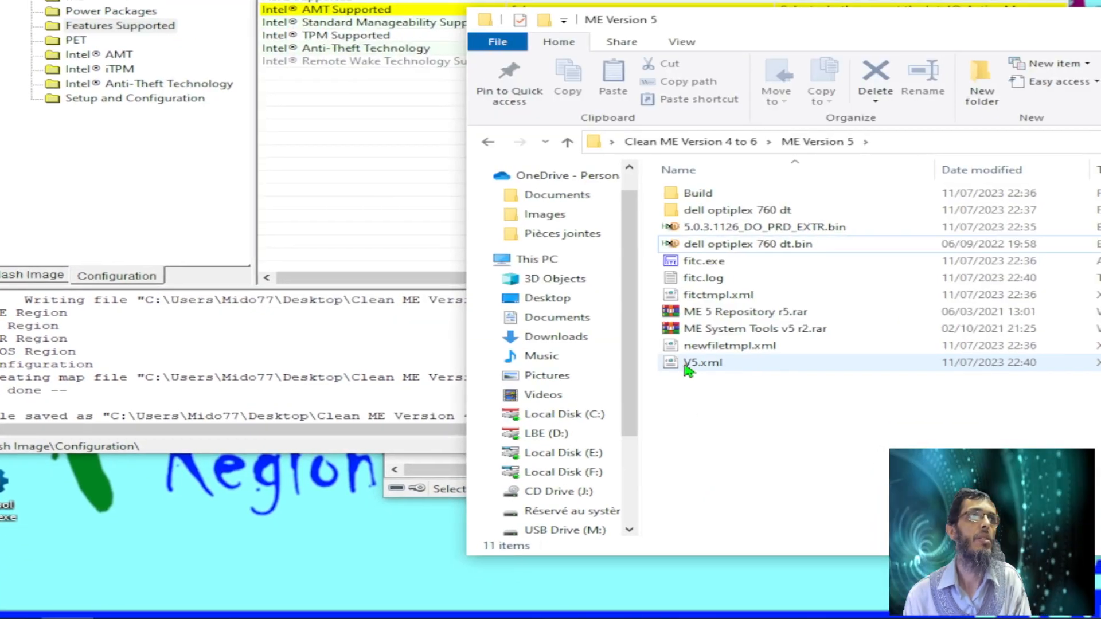
click(720, 367)
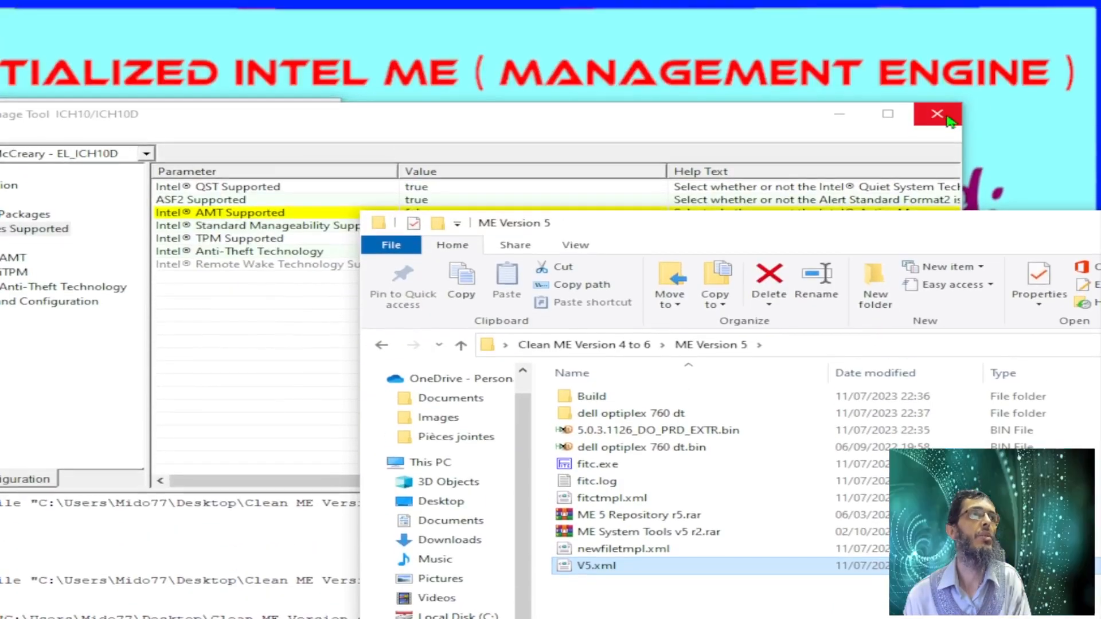
Close the Flash Image Tool and the ME System Tools v5 r2.rar archive window, and reposition the File Explorer window
click(949, 123)
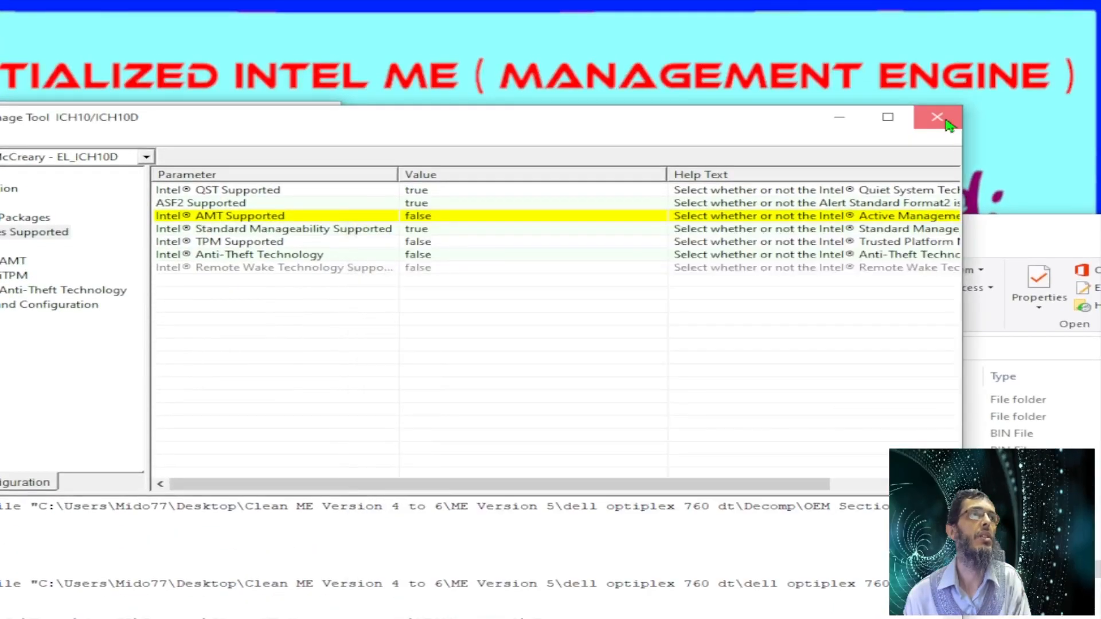
click(949, 123)
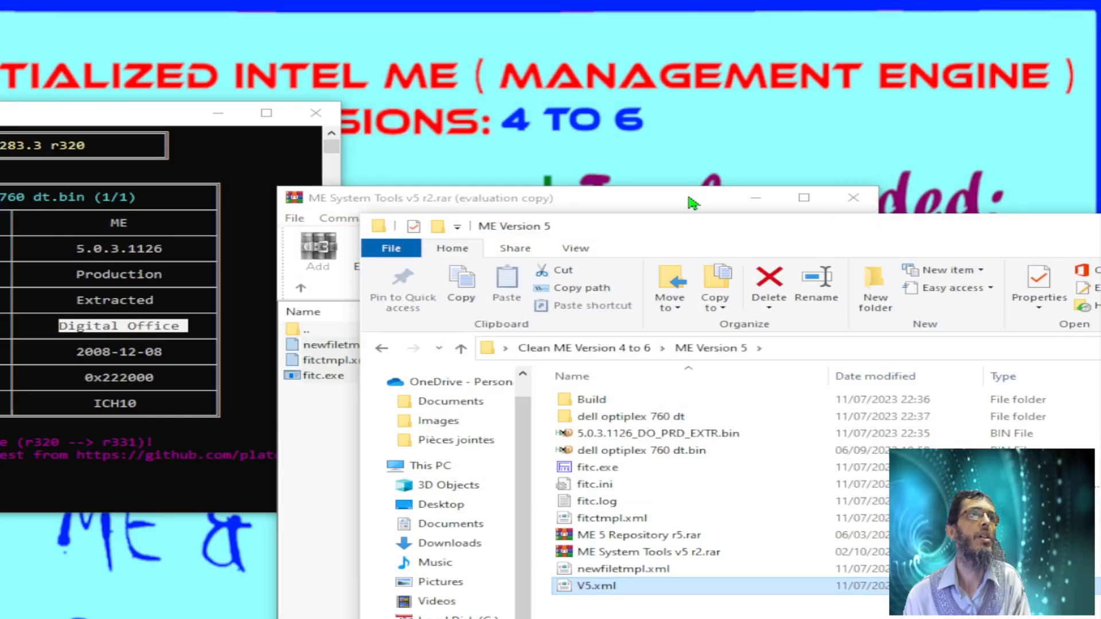
click(692, 201)
click(851, 198)
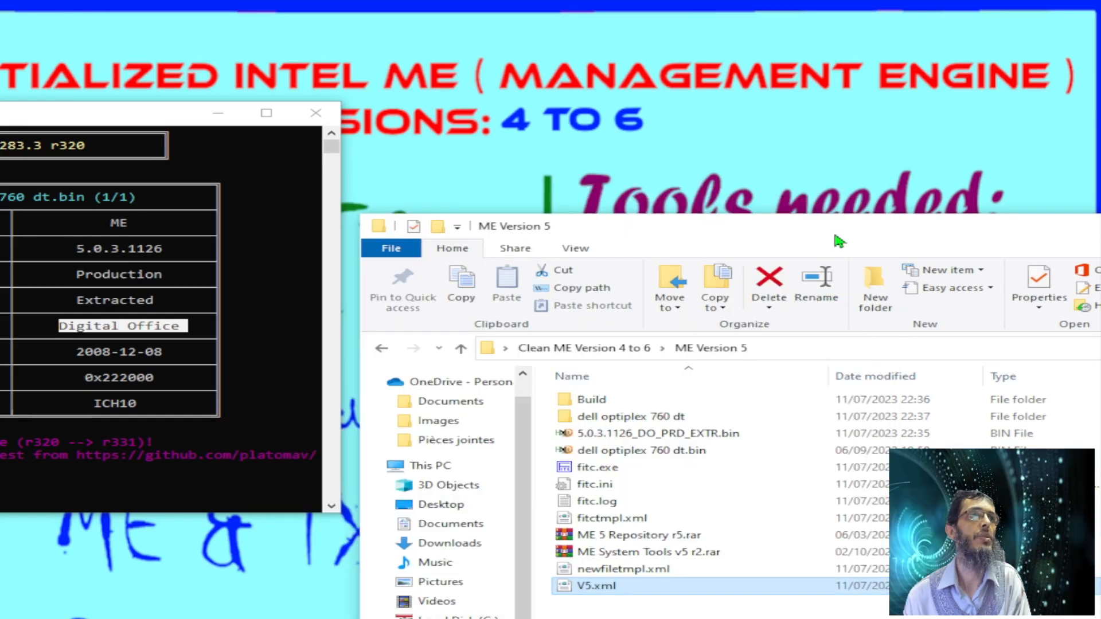
drag(834, 235, 533, 160)
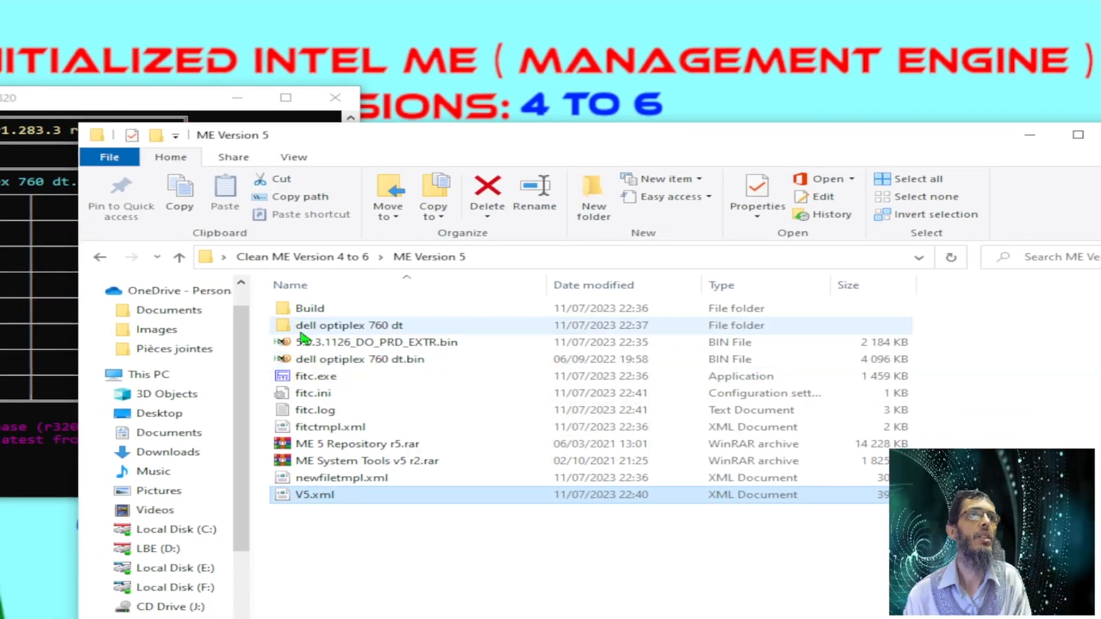
Copy the clean firmware file 5.0.3.1126_DO_PRD_EXTR.bin from the ME Version 5 folder
click(349, 357)
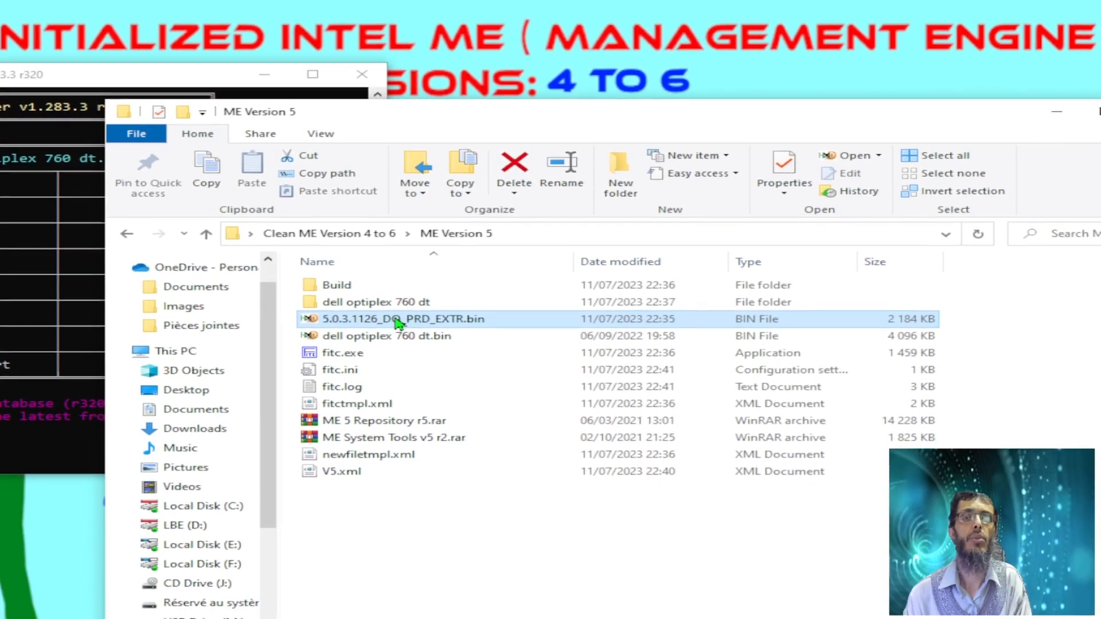
right_click(398, 323)
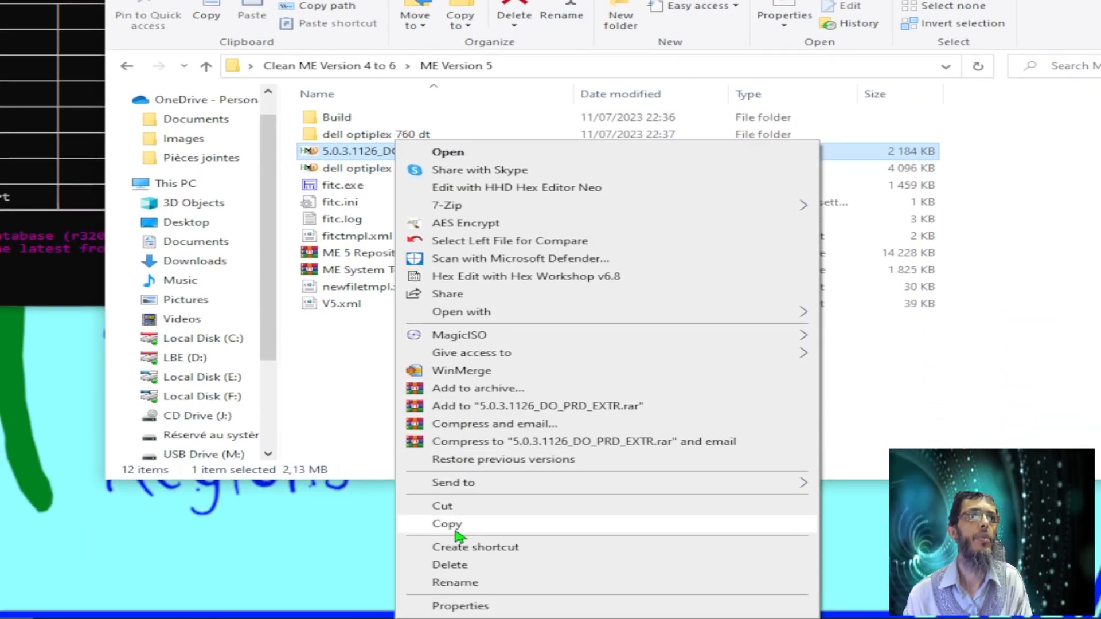
click(457, 535)
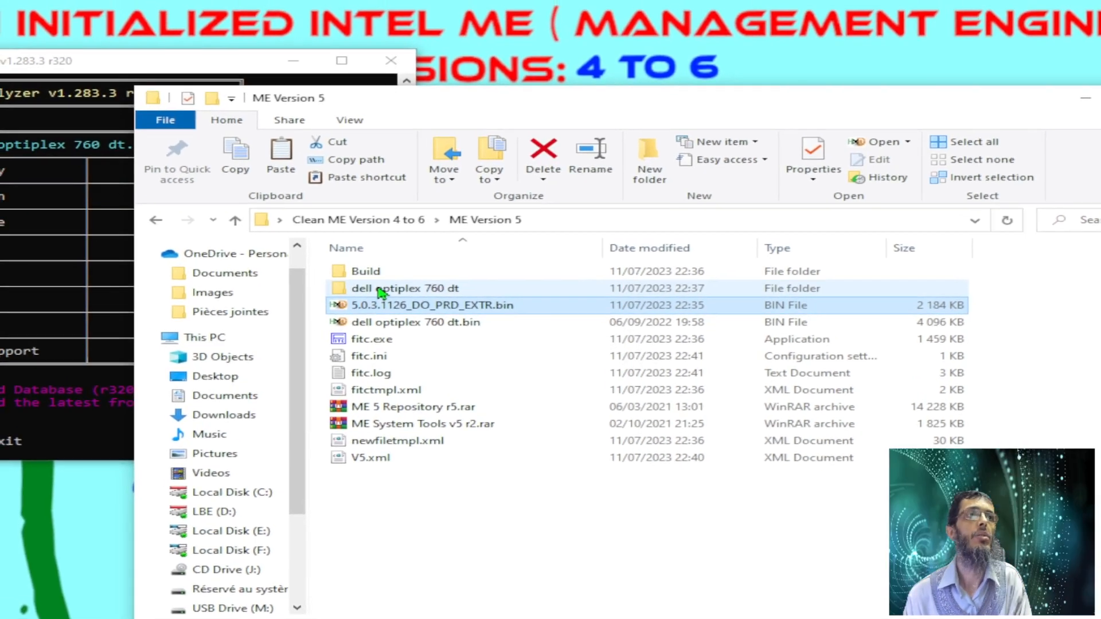
View the decomposed region files in the Decomp folder of dell optiplex 760 dt, and return to the ME Version 5 folder
click(352, 277)
double_click(385, 292)
double_click(383, 275)
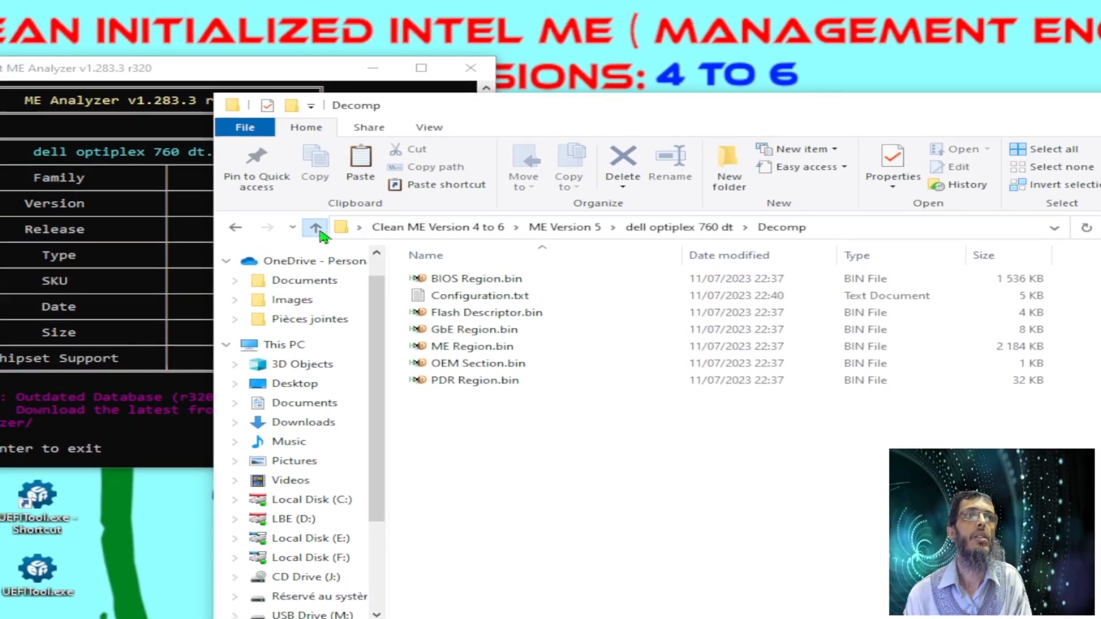
click(316, 228)
click(317, 229)
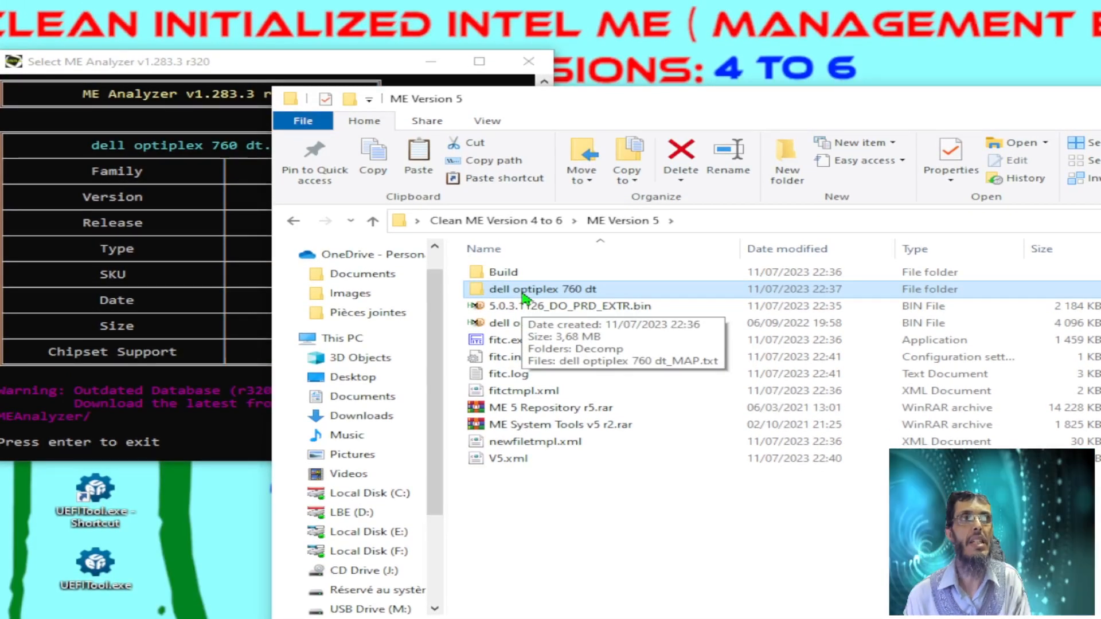
Paste the copied firmware file into the Decomp folder inside dell optiplex 760 dt
double_click(522, 291)
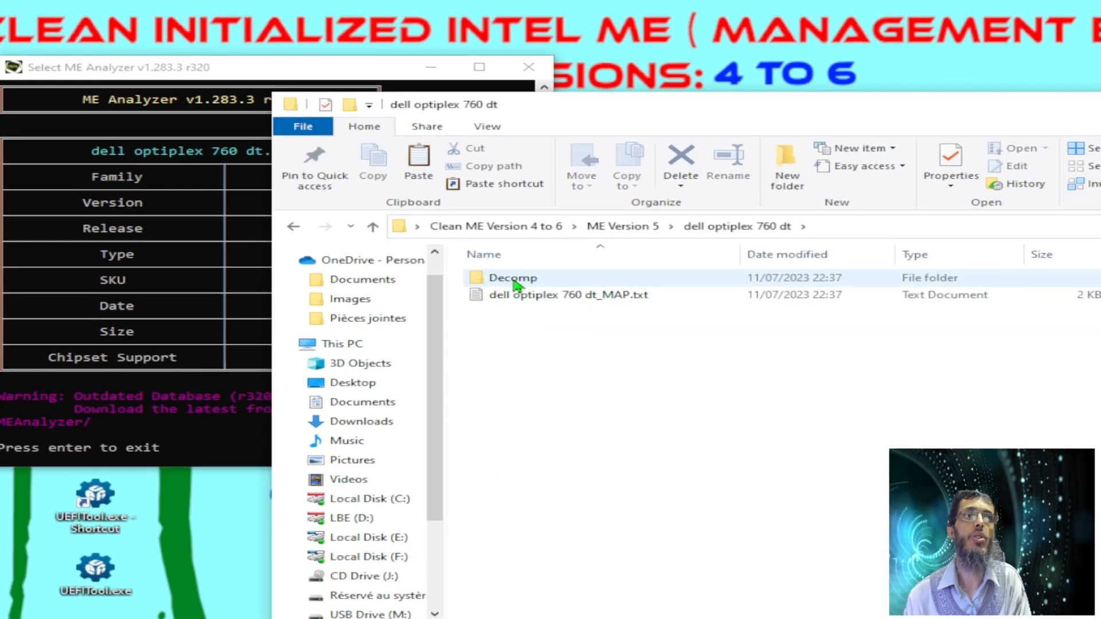
double_click(518, 275)
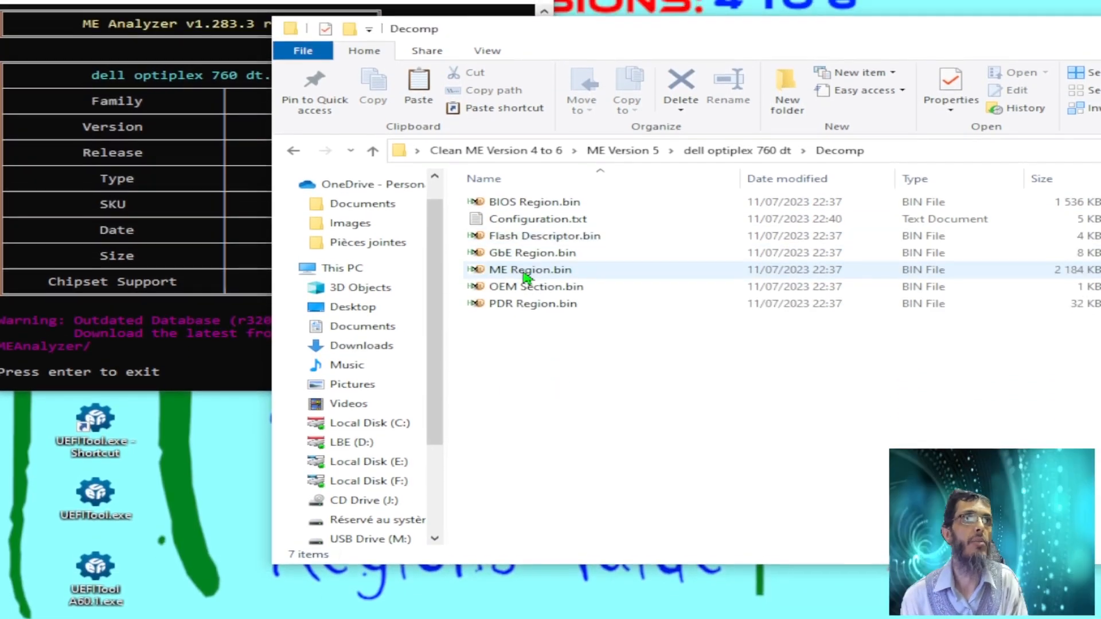
click(505, 239)
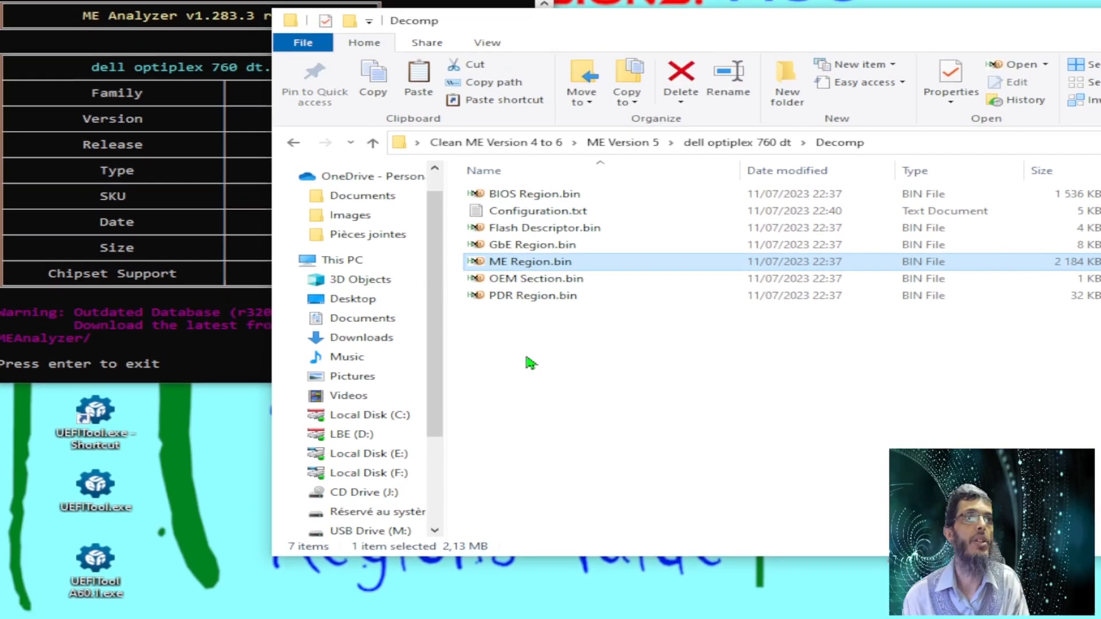
right_click(526, 371)
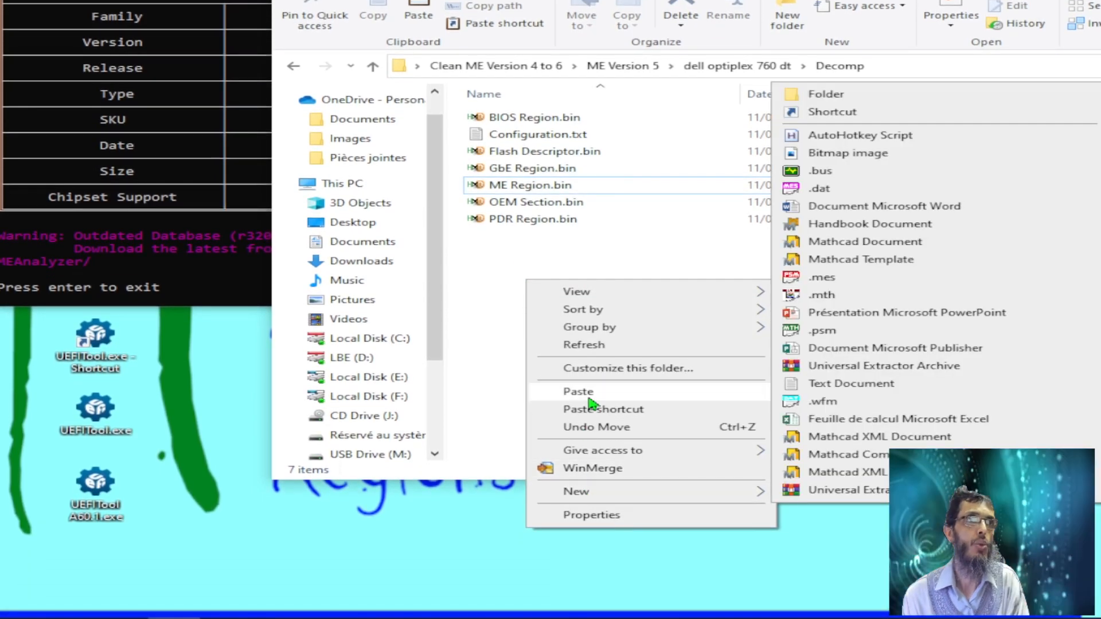
click(592, 396)
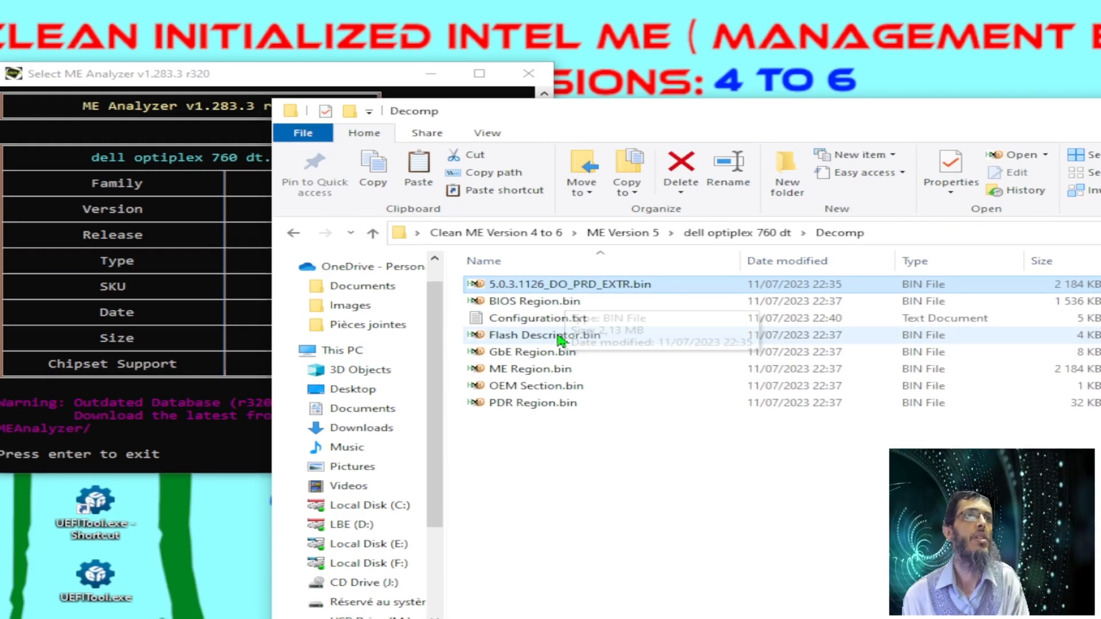
Rename the original ME Region.bin to .bin and rename 5.0.3.1126_DO_PRD_EXTR.bin to ME Region.bin
click(528, 376)
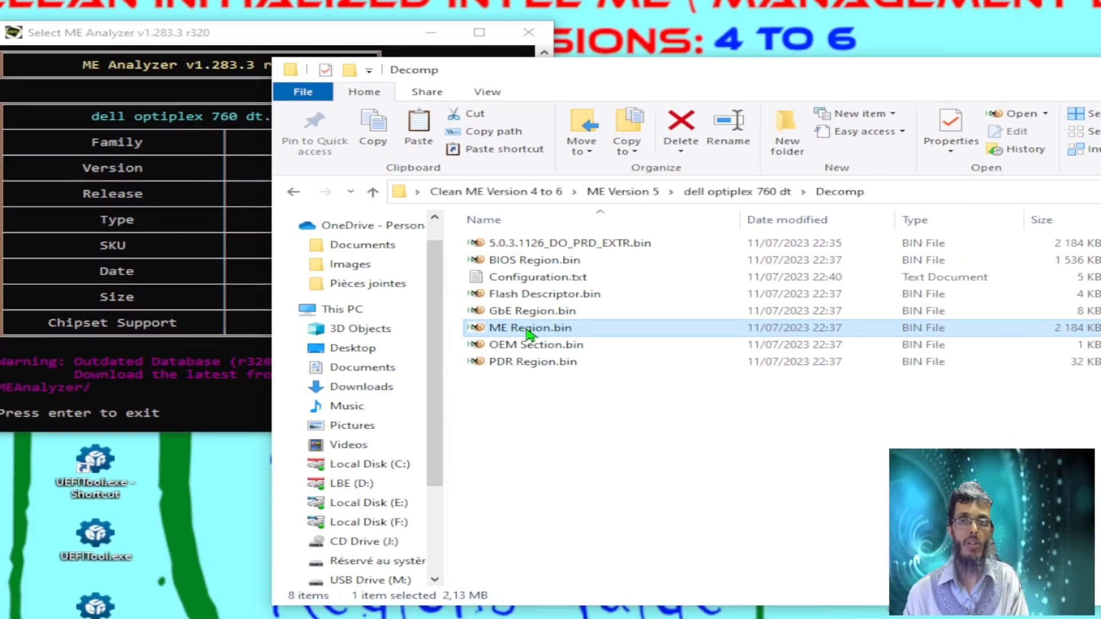
click(527, 329)
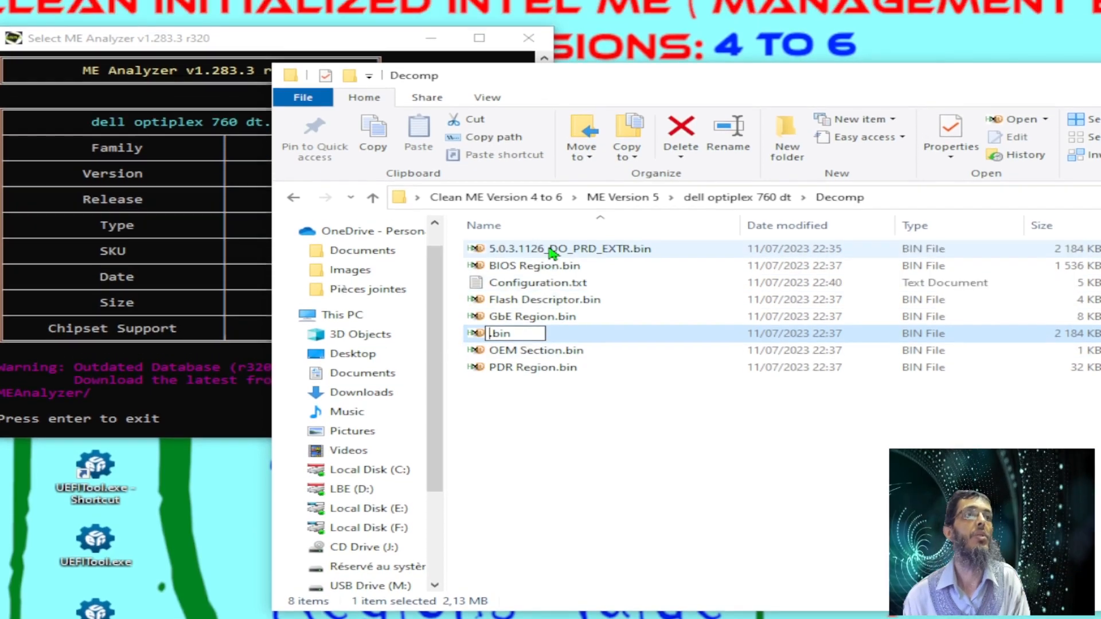
click(551, 235)
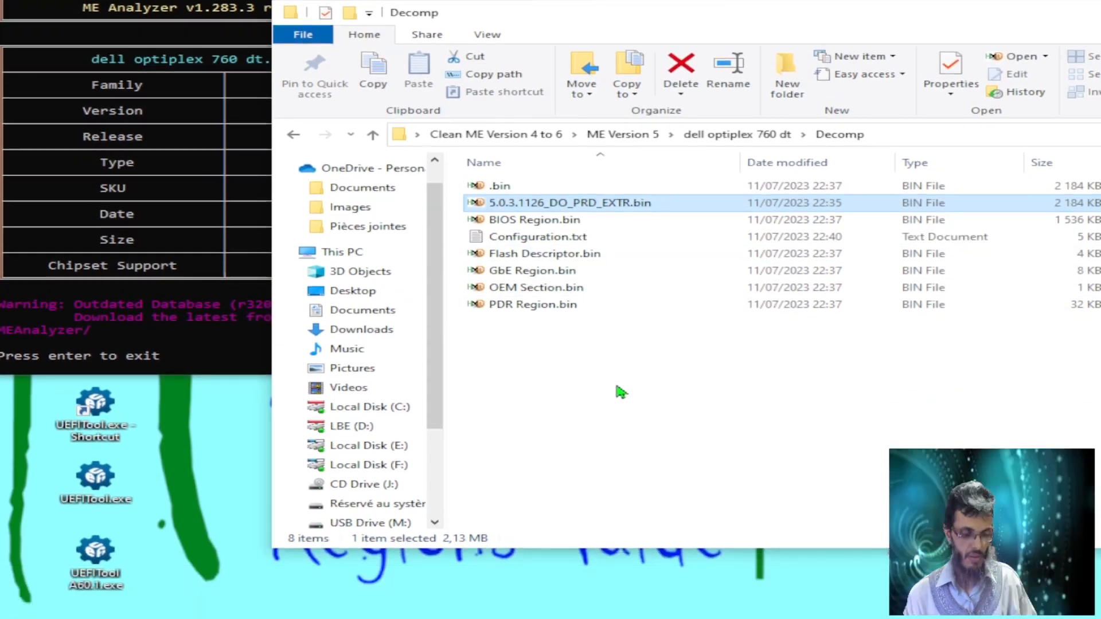
key(F2)
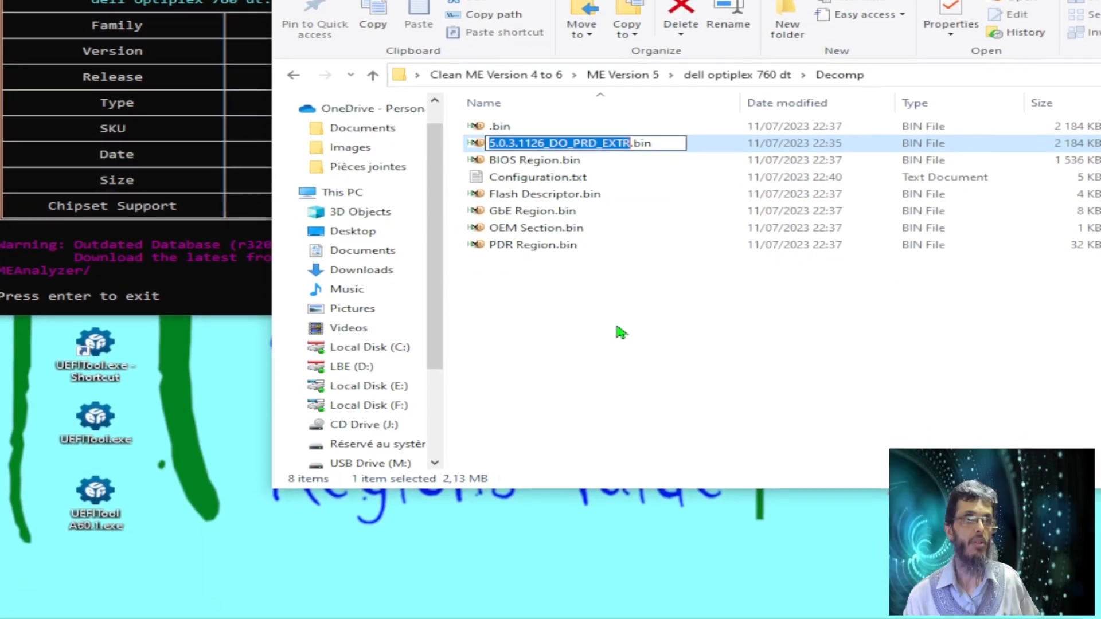
text(ME Region)
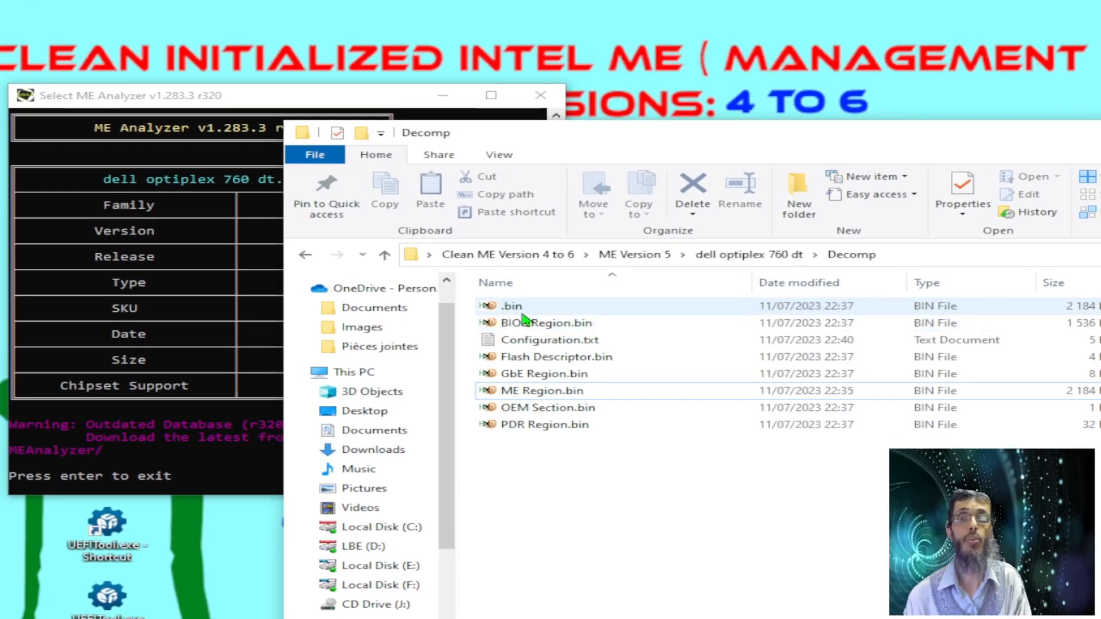
Return to the ME Version 5 folder, launch fitc.exe again, and open the saved configuration
click(523, 313)
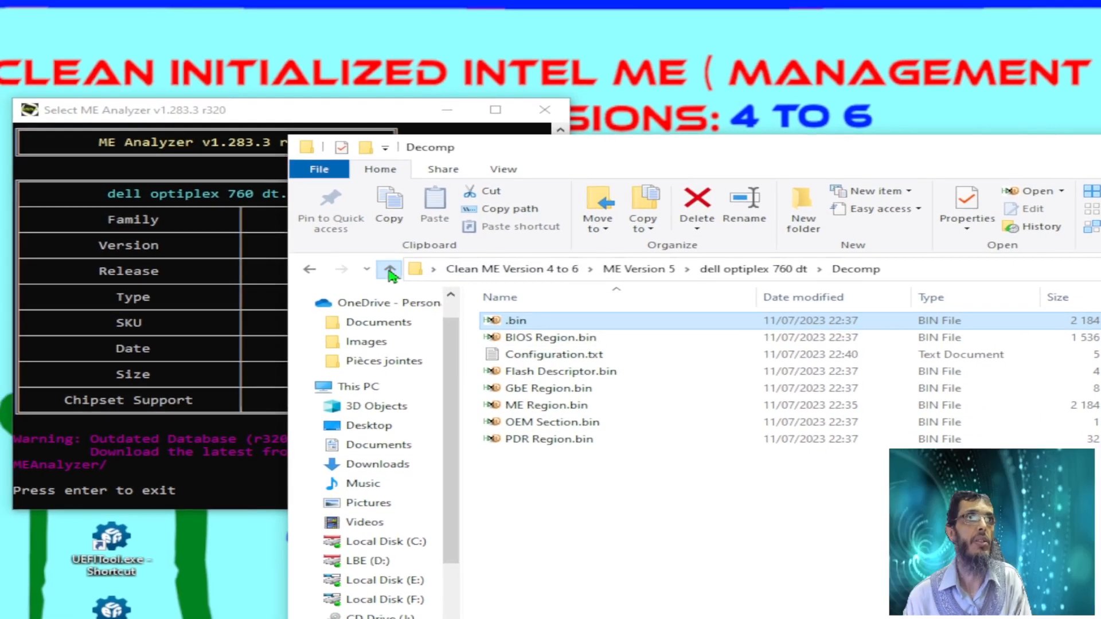
click(389, 270)
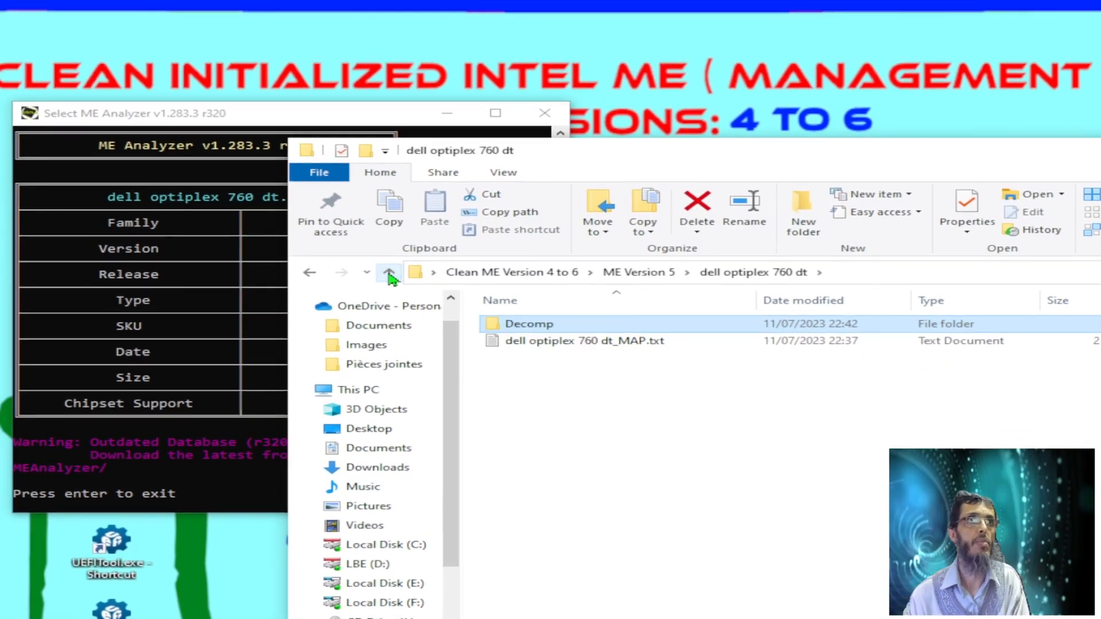
click(390, 270)
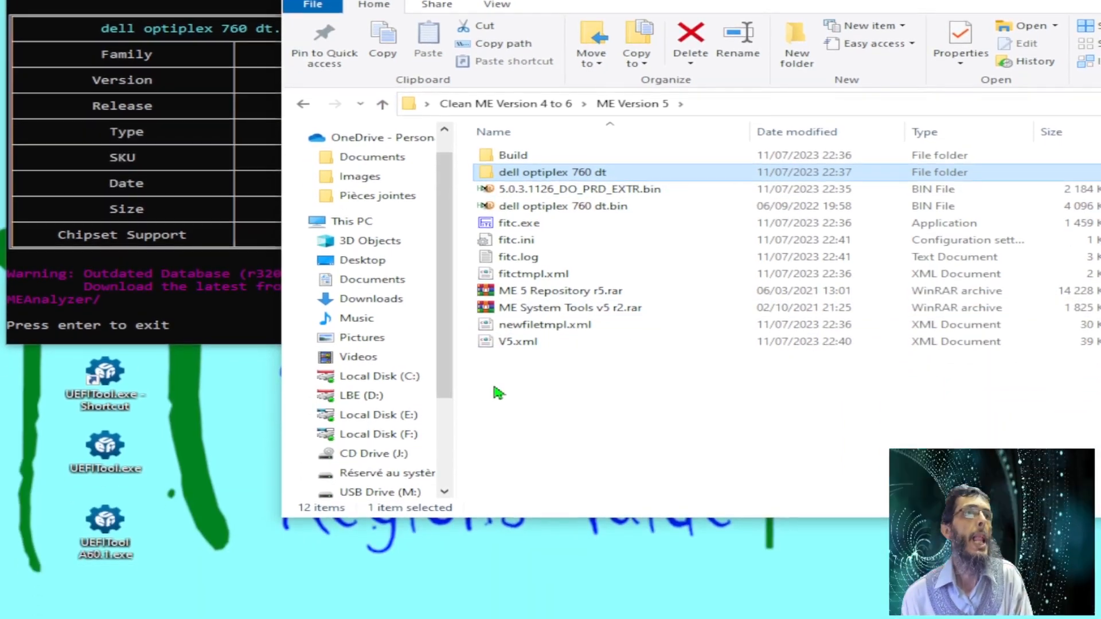
double_click(505, 223)
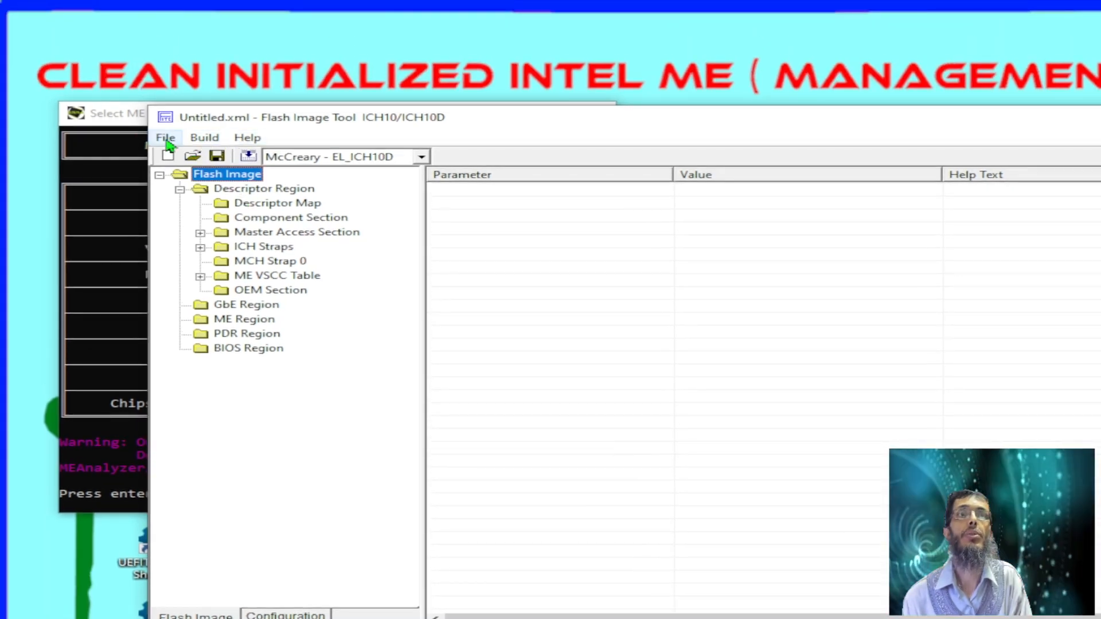
click(167, 141)
click(192, 172)
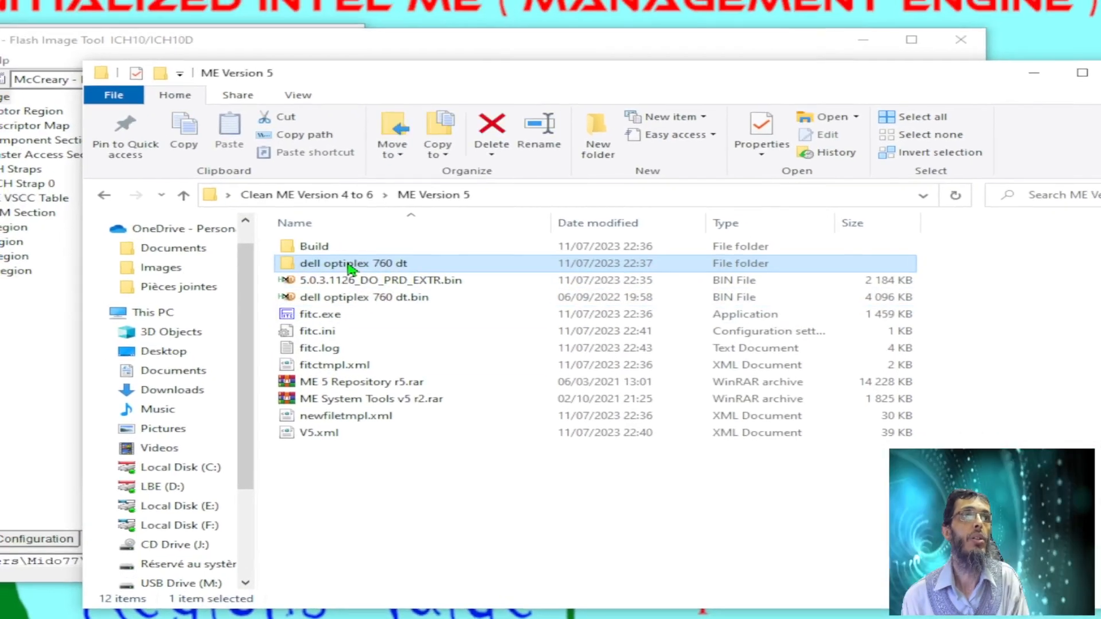
Switch to File Explorer and open the Decomp folder inside dell optiplex 760 dt
double_click(324, 241)
double_click(298, 225)
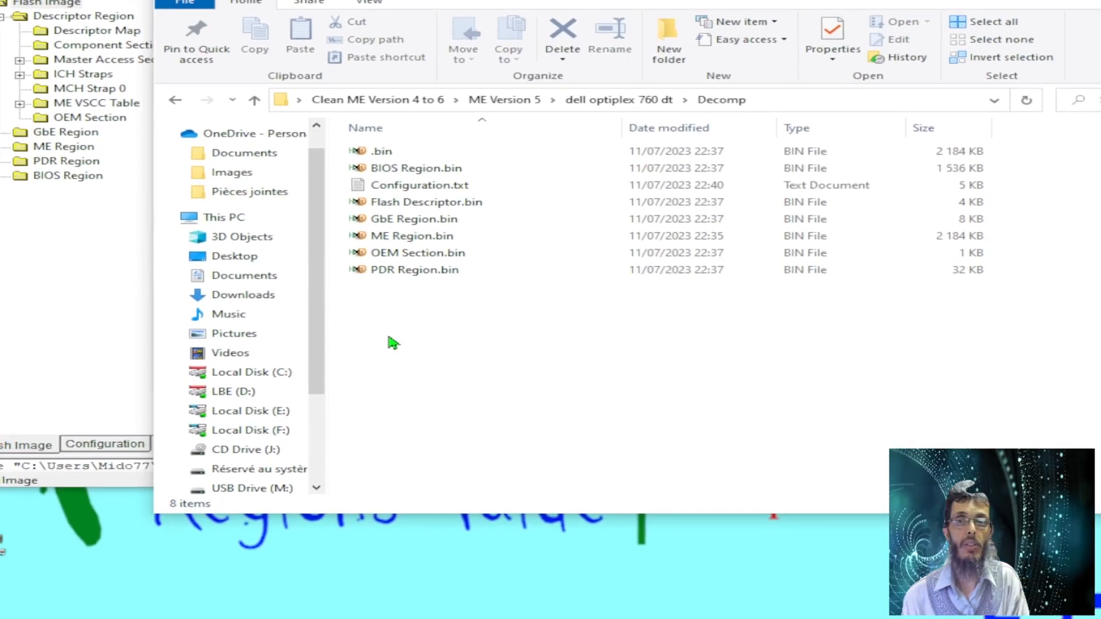
mouse_move(413, 278)
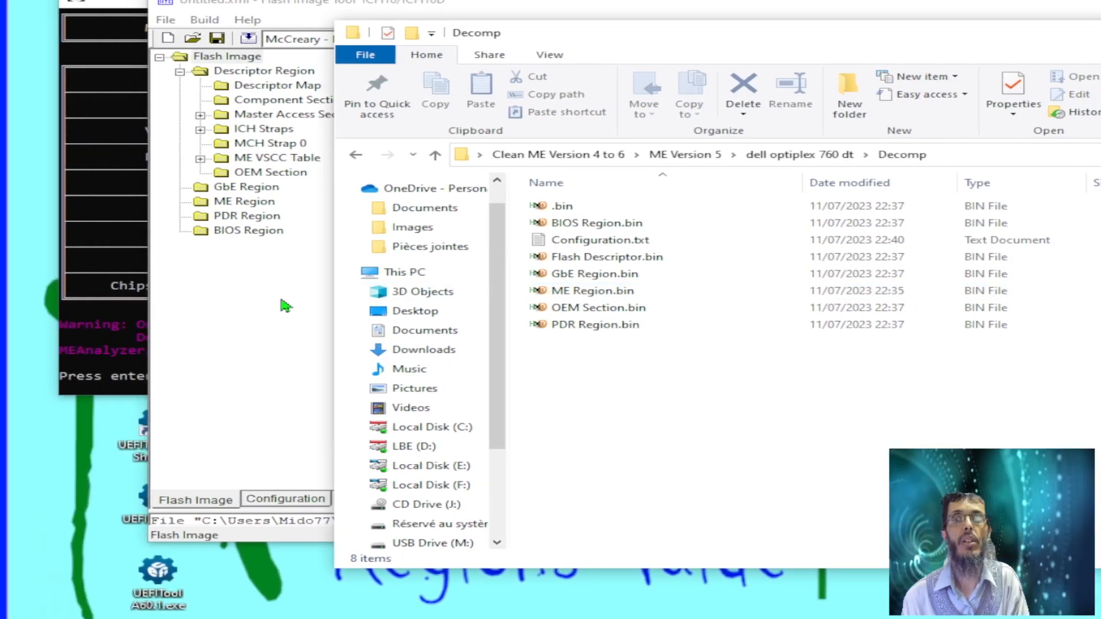
Switch to Flash Image Tool and load the saved V5.xml configuration from the ME Version 5 folder
click(104, 300)
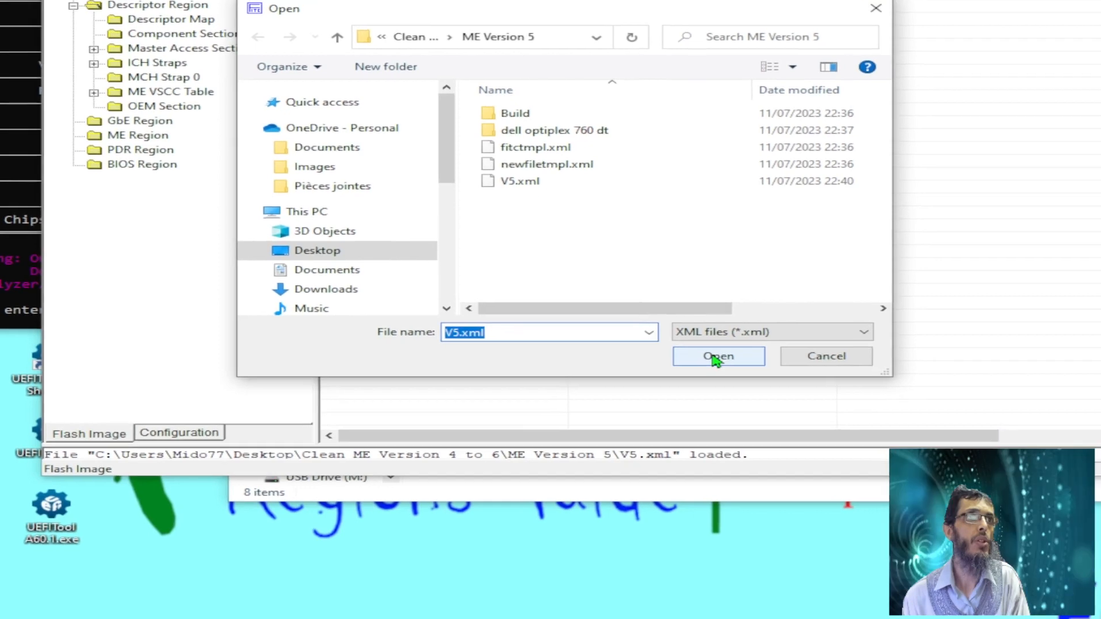
click(739, 407)
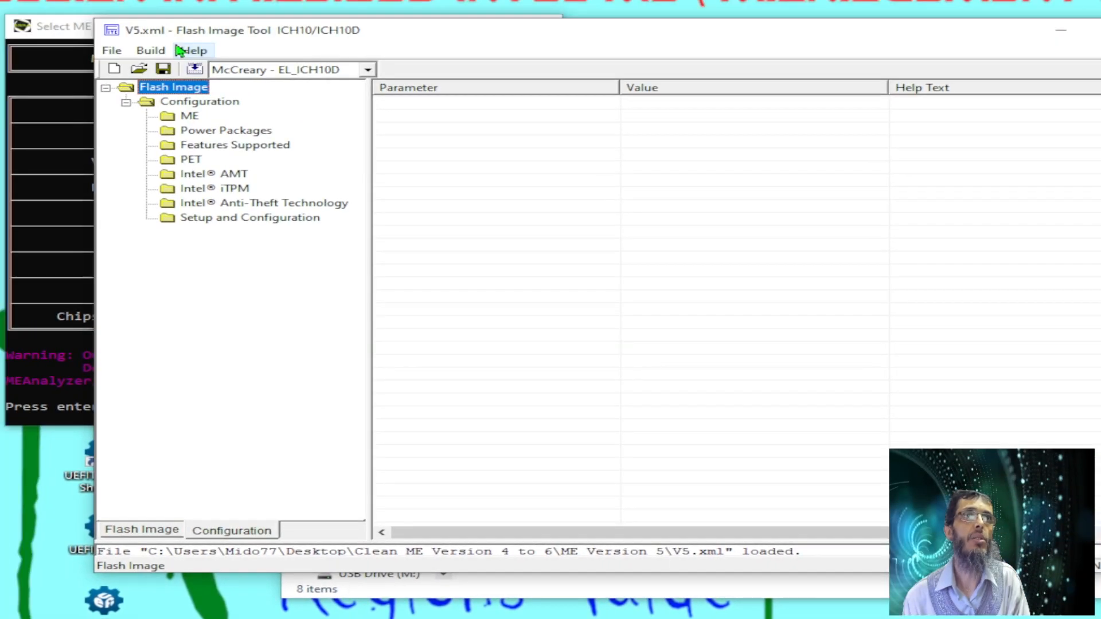
click(152, 51)
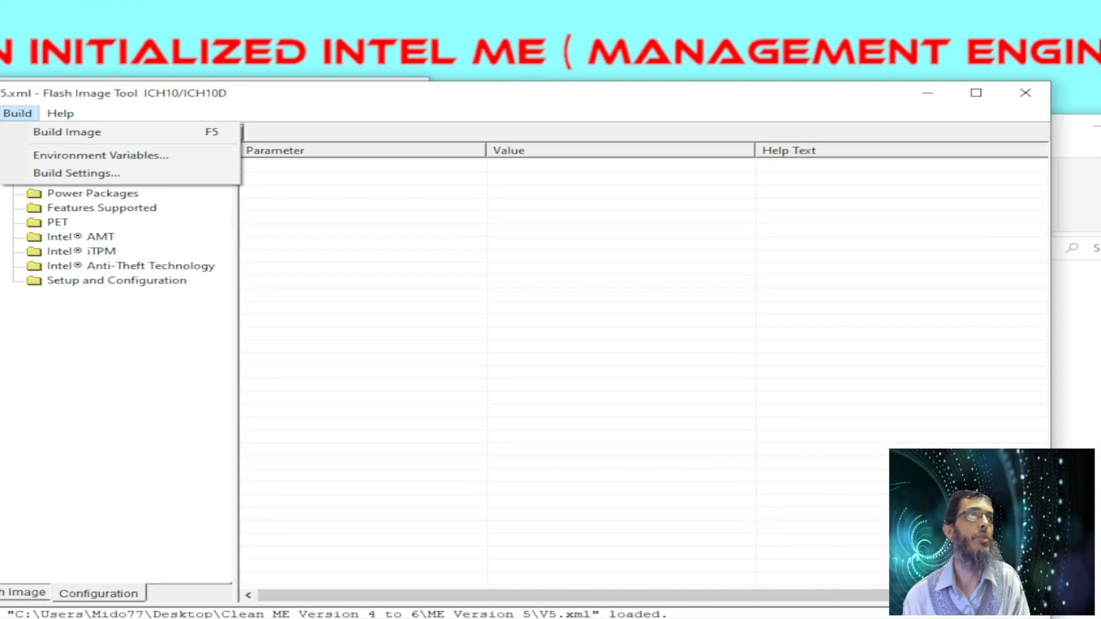
Switch to File Explorer, return to the ME Version 5 folder and open its Build folder
click(1076, 258)
click(258, 253)
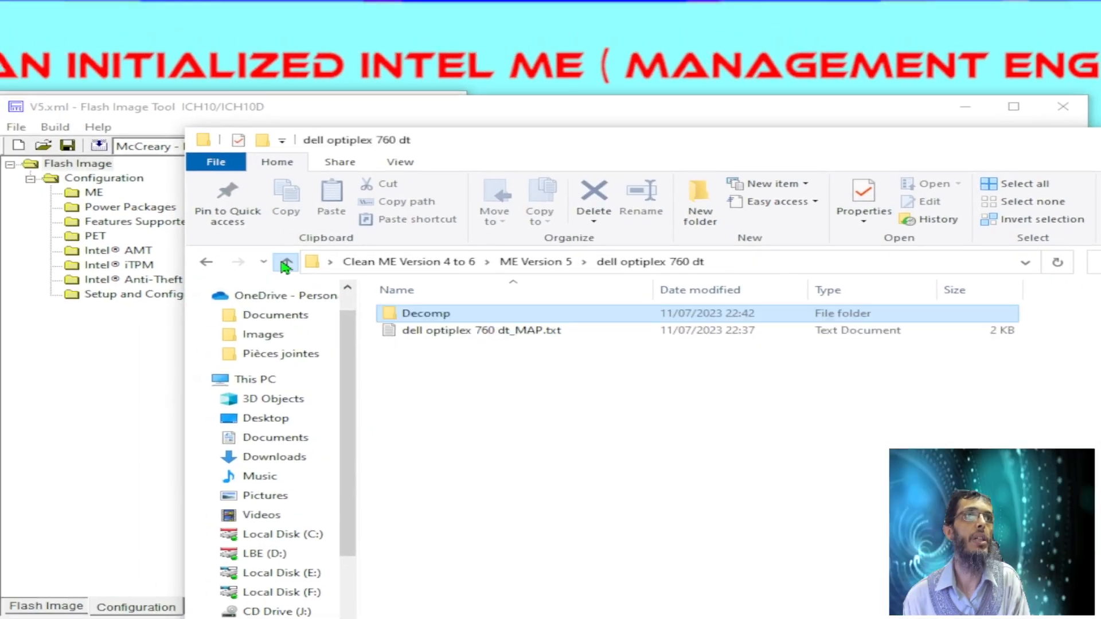
click(258, 253)
click(466, 321)
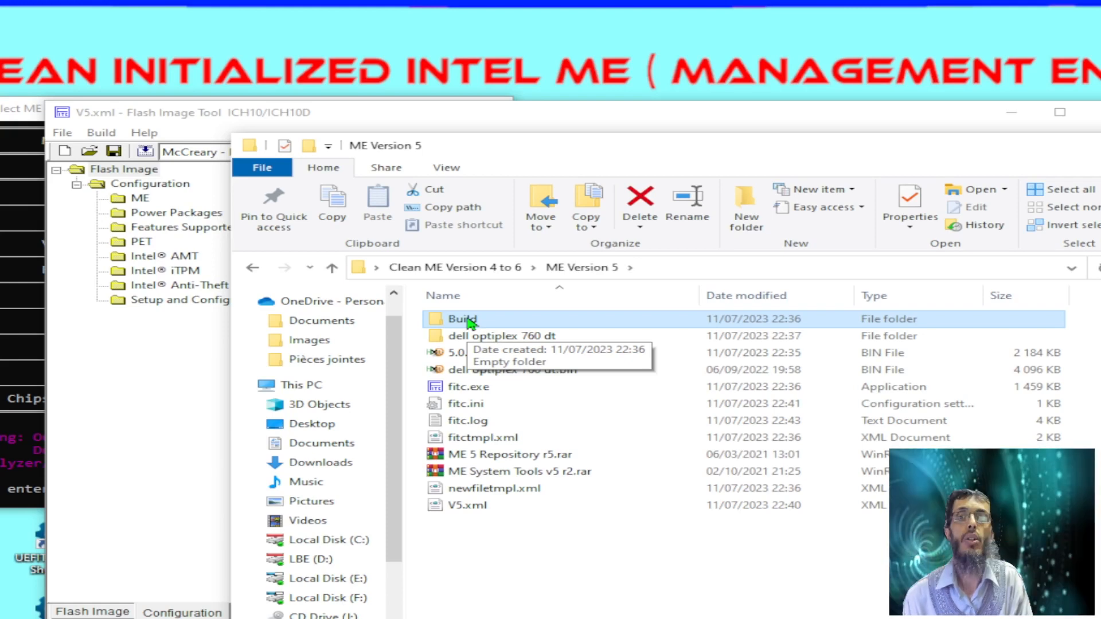
double_click(467, 320)
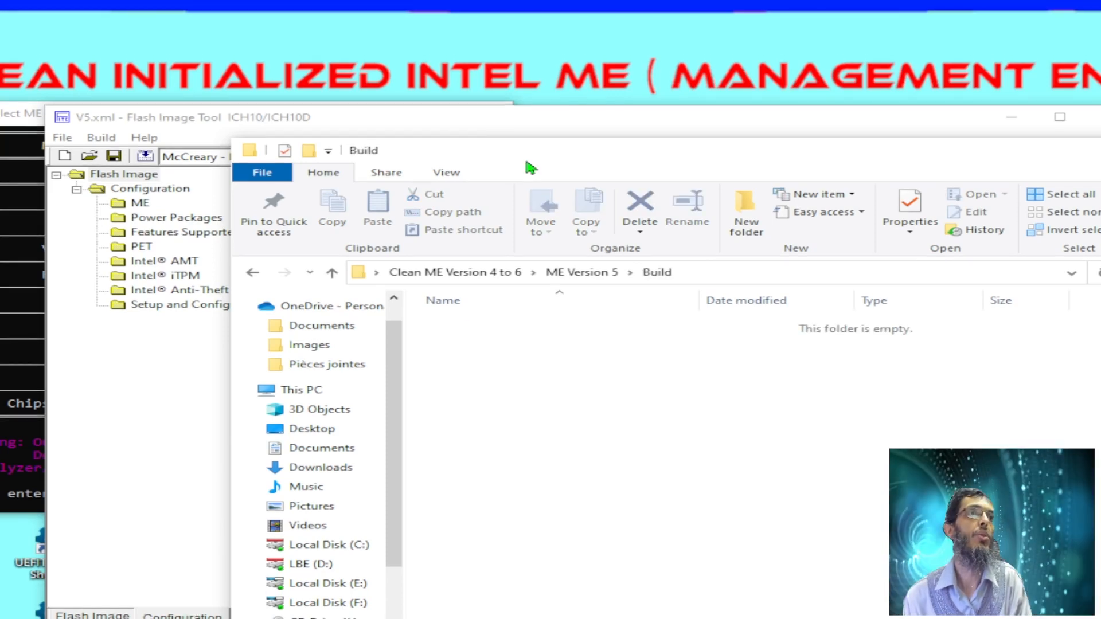
Arrange the Build folder and Flash Image Tool windows so both are visible, and build the image from the V5.xml configuration
drag(544, 167, 425, 308)
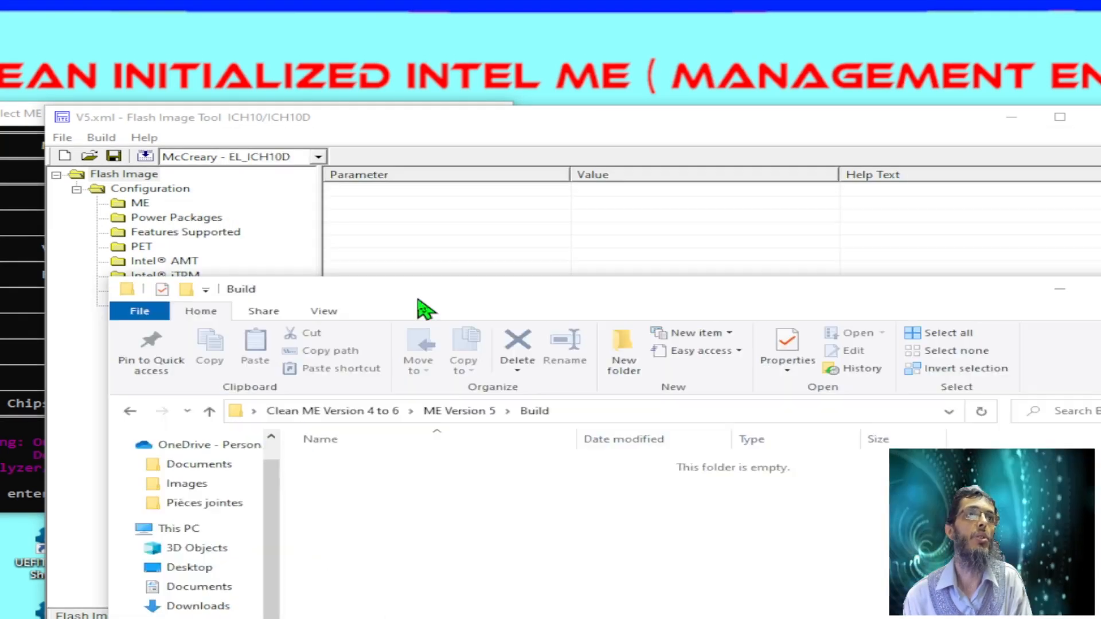
click(463, 121)
drag(507, 131, 478, 500)
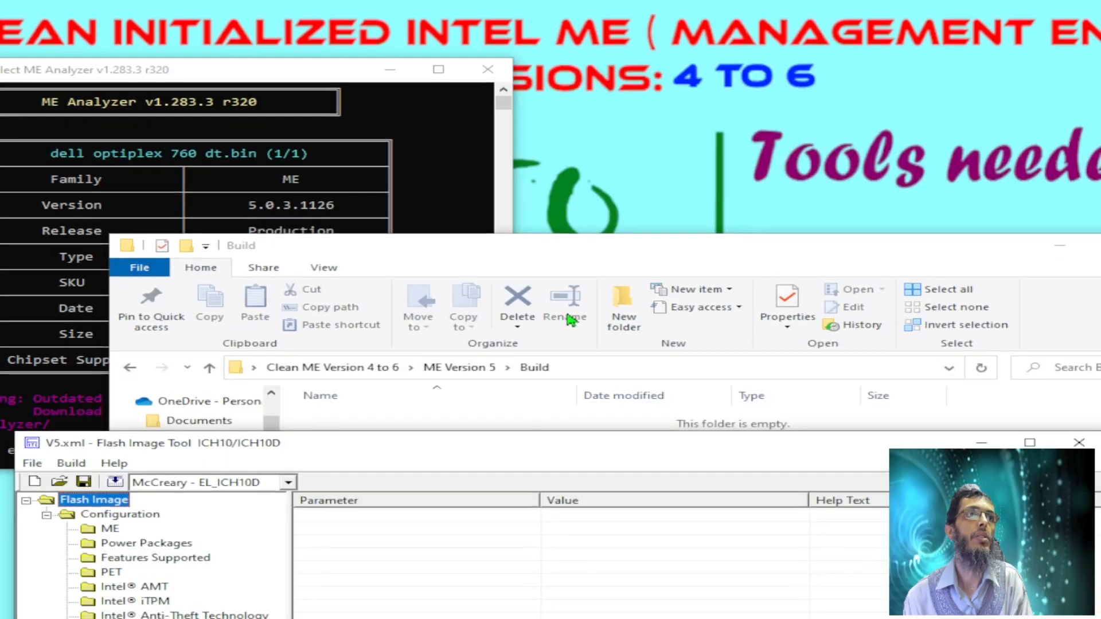
drag(565, 266, 481, 178)
click(412, 602)
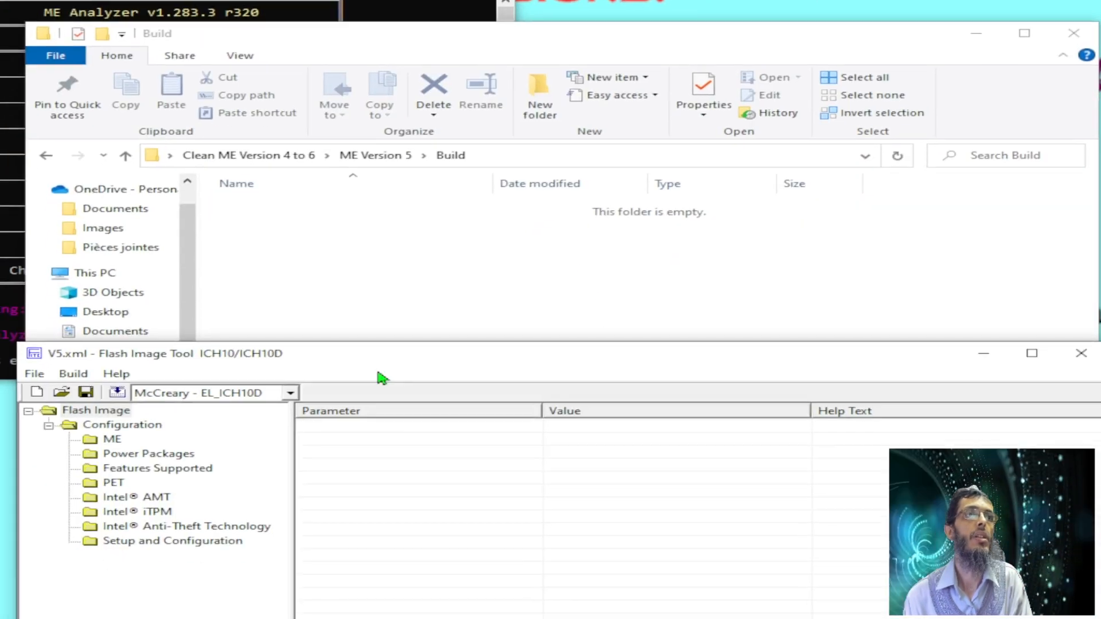
drag(391, 351, 418, 298)
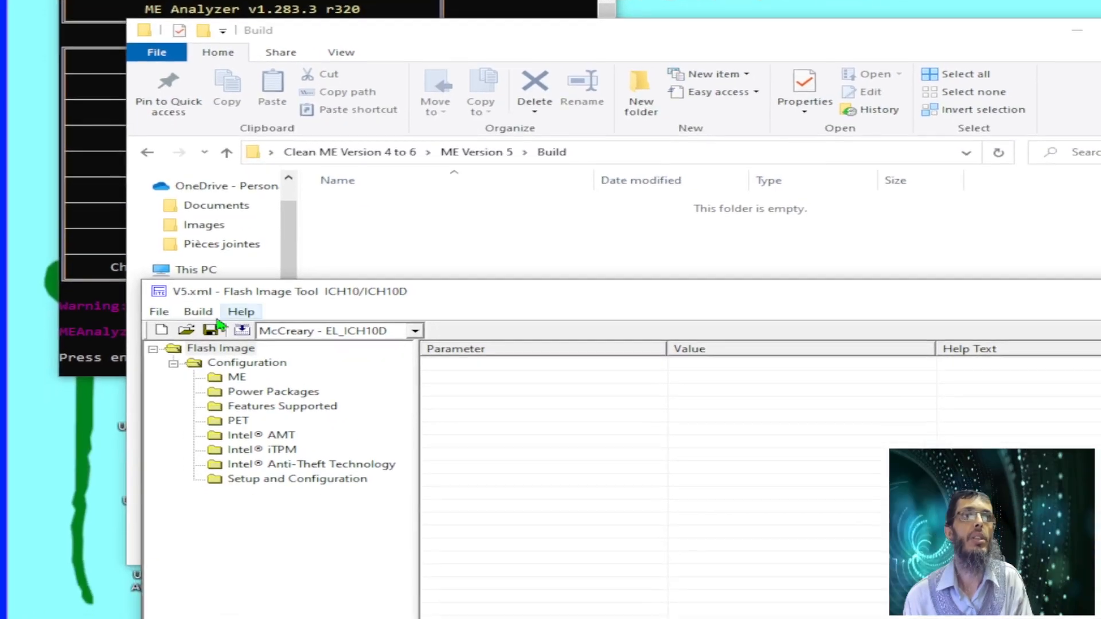
click(196, 367)
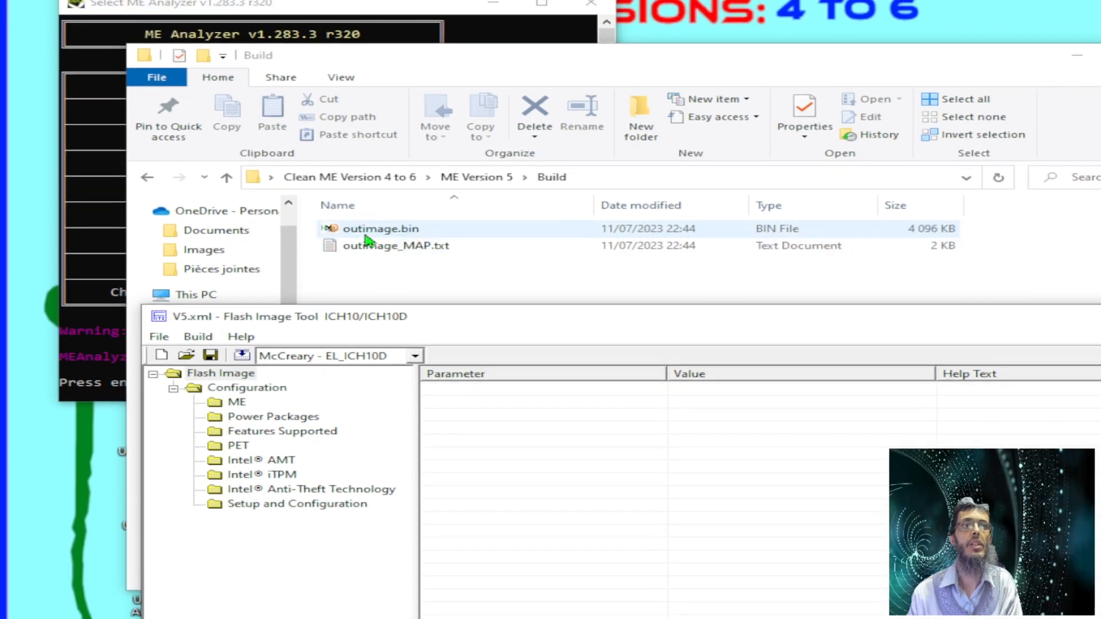
Select outimage.bin in the Build folder and close Flash Image Tool
click(367, 185)
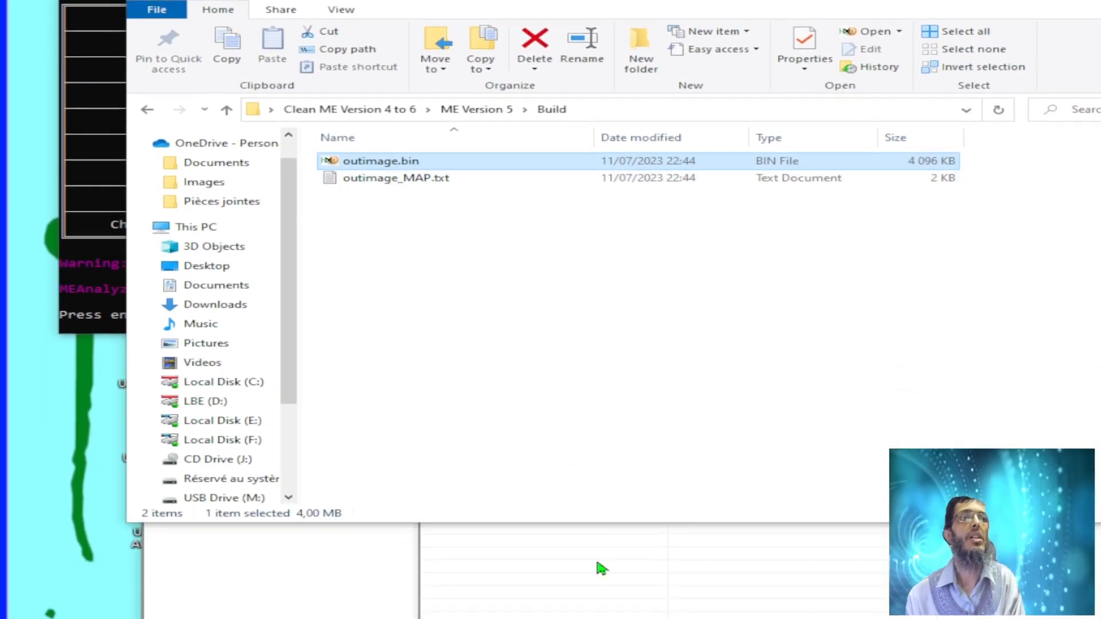
click(599, 567)
click(937, 272)
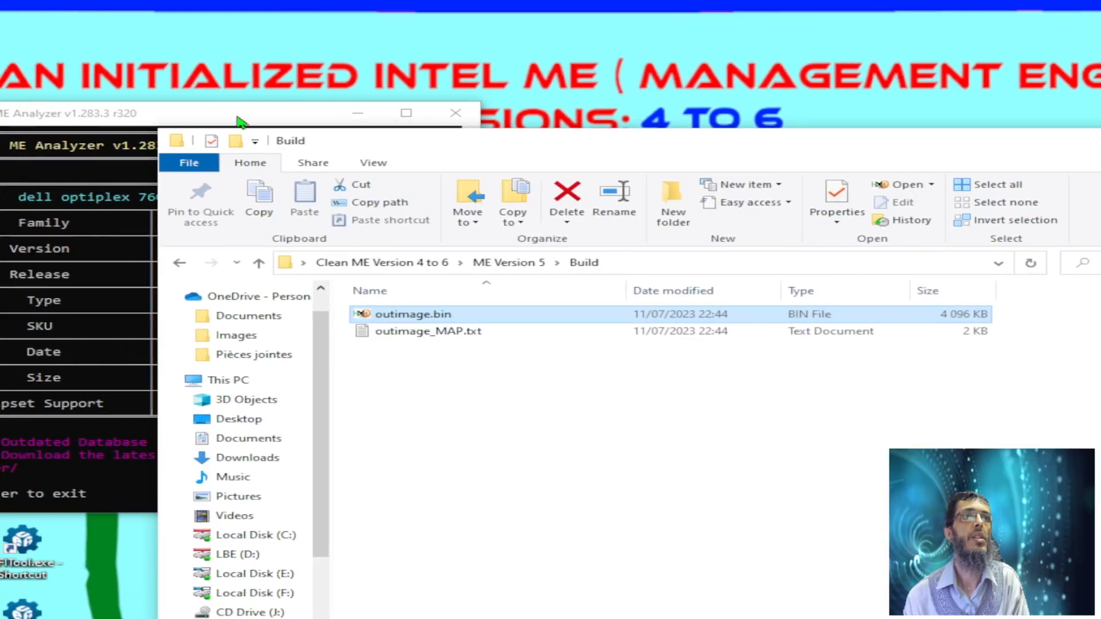
Move the original ME Analyzer report aside and analyze outimage.bin in ME Analyzer with default options
drag(170, 116, 823, 115)
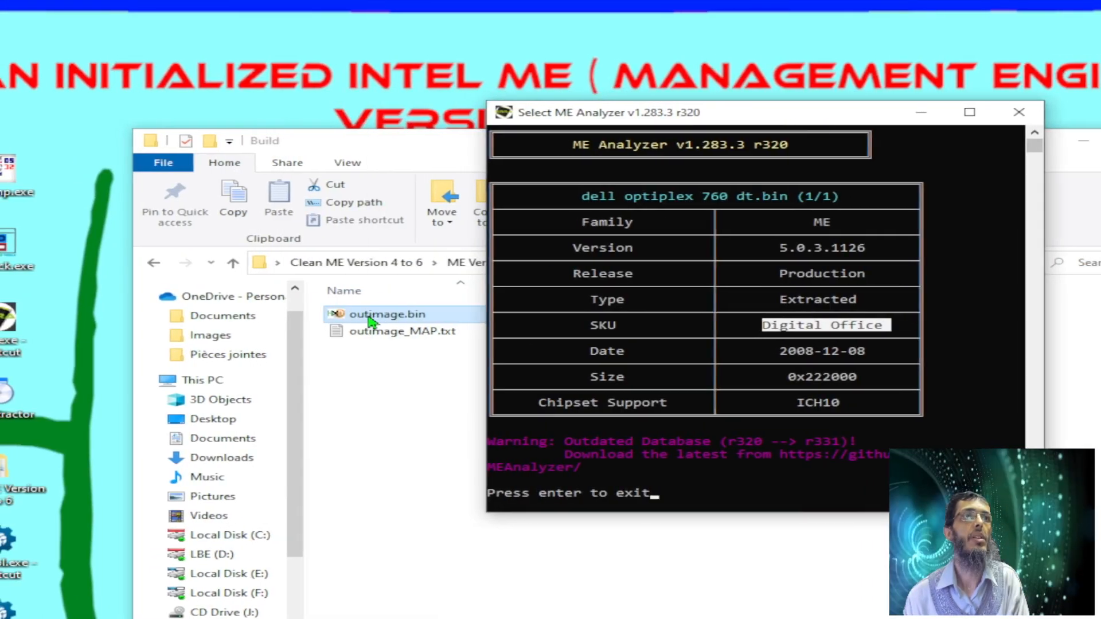
drag(339, 314, 4, 329)
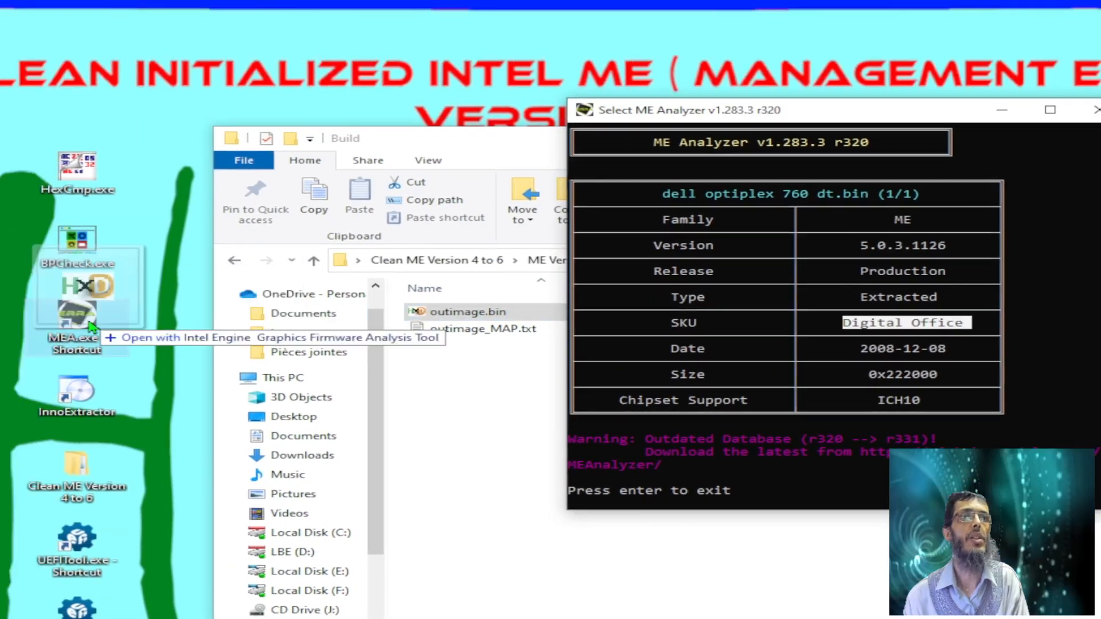
drag(89, 325, 89, 328)
drag(170, 324, 171, 323)
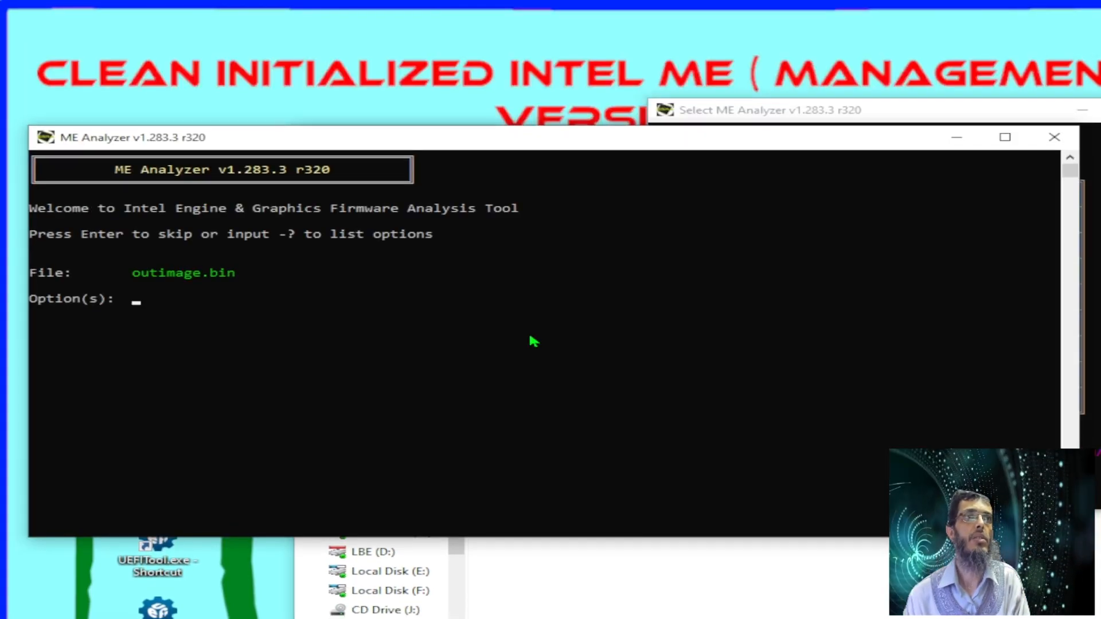
key(Return)
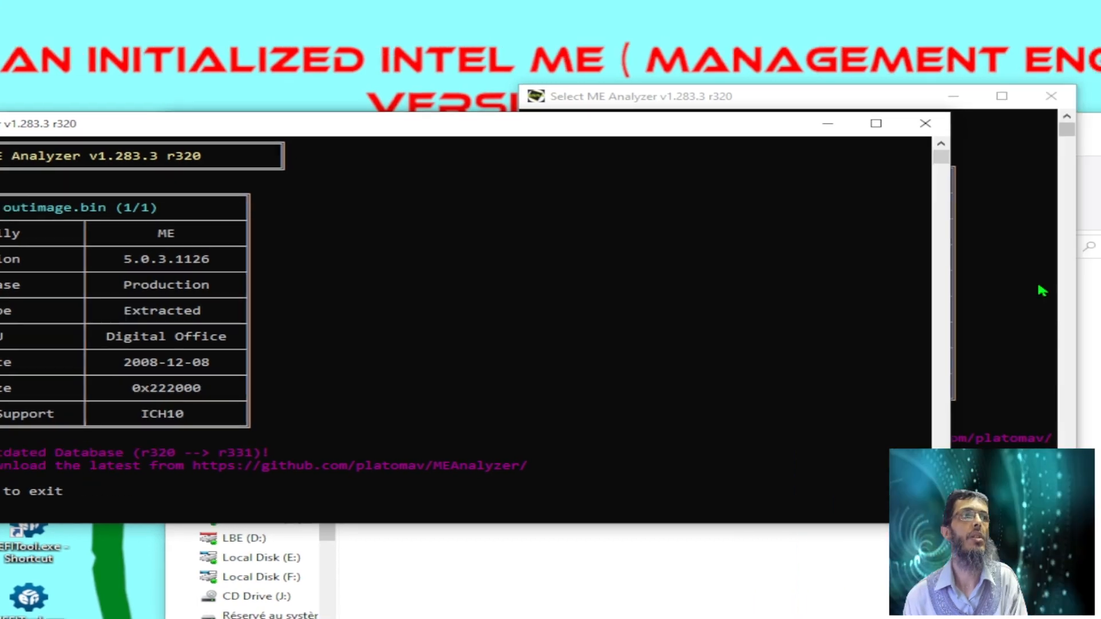
Compare the ME Analyzer reports of outimage.bin and dell optiplex 760 dt.bin side by side, and close both
drag(872, 302, 345, 312)
drag(79, 136, 378, 115)
drag(507, 122, 507, 114)
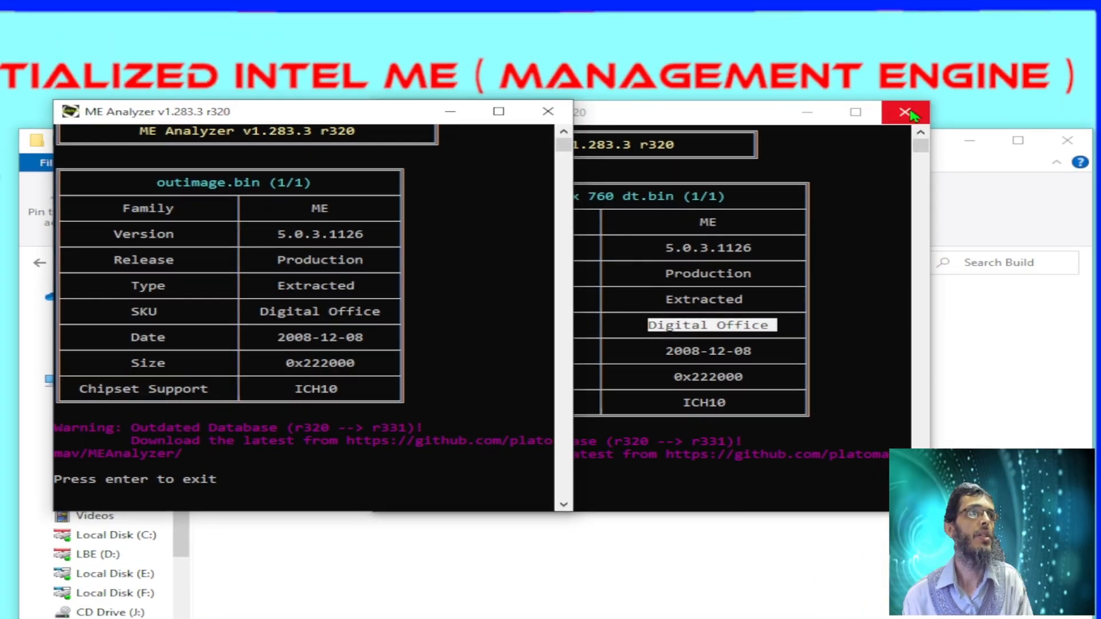
click(906, 113)
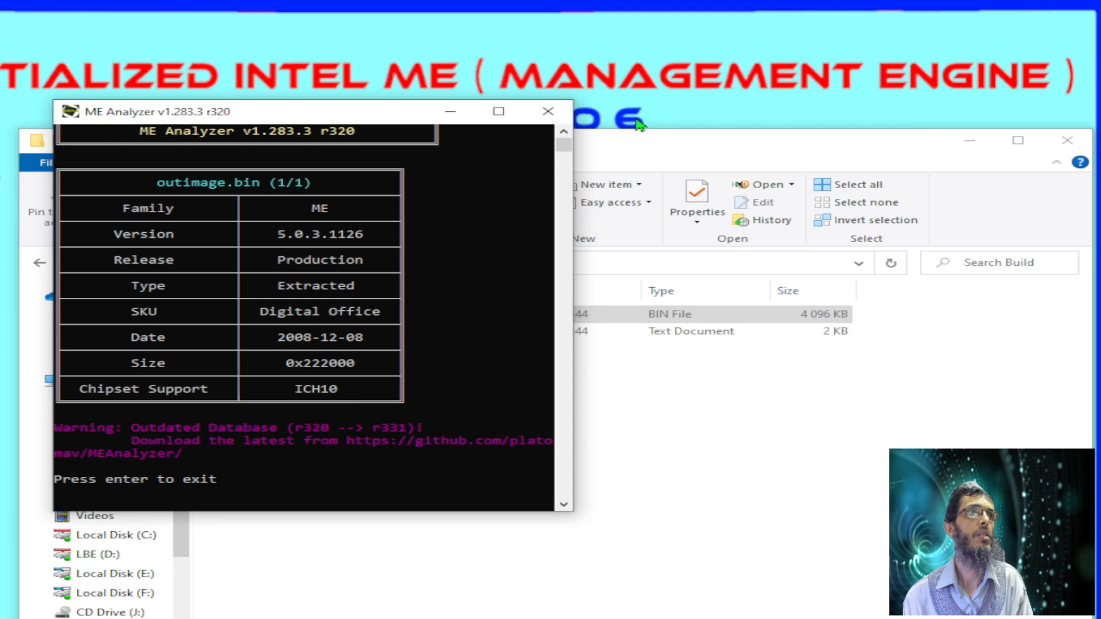
click(547, 112)
Go back up to the Clean ME Version 4 to 6 folder and open ME Version 6
click(120, 263)
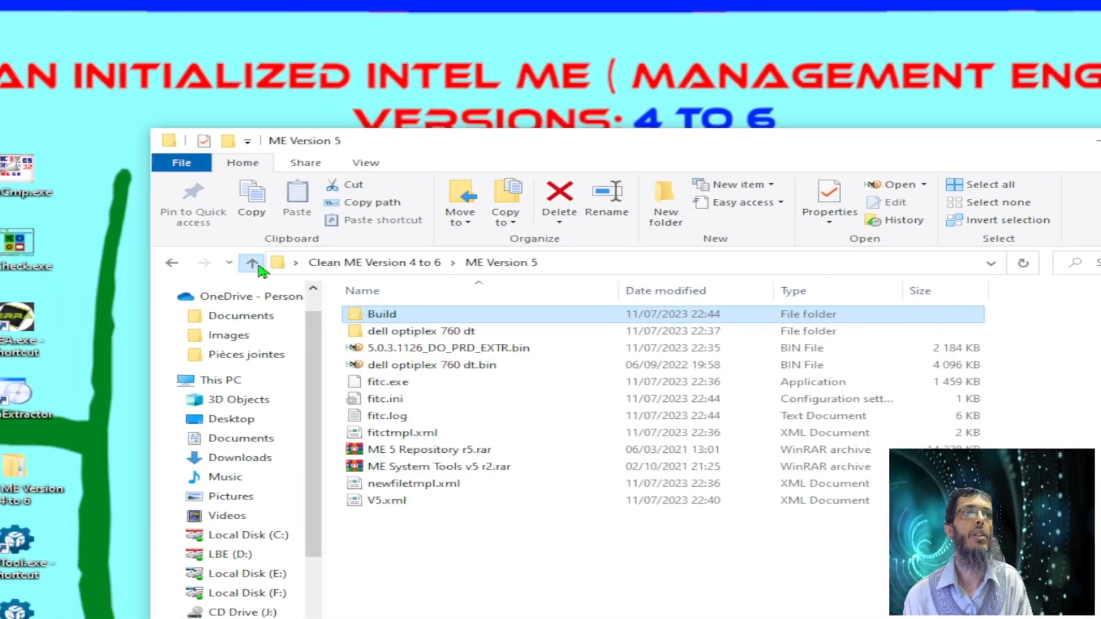
click(253, 264)
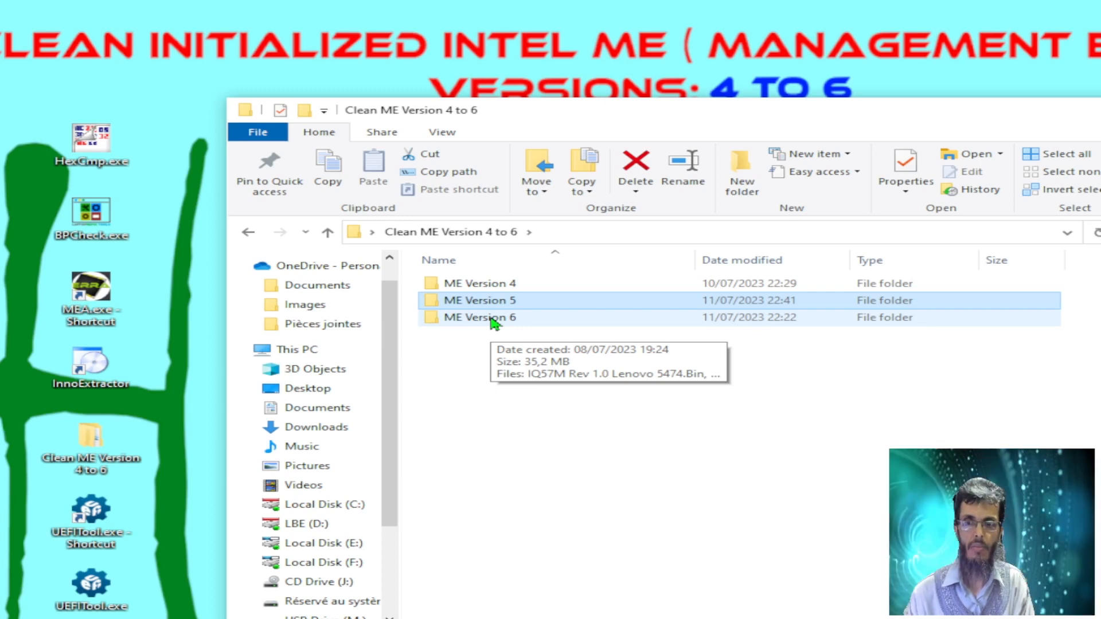
double_click(493, 321)
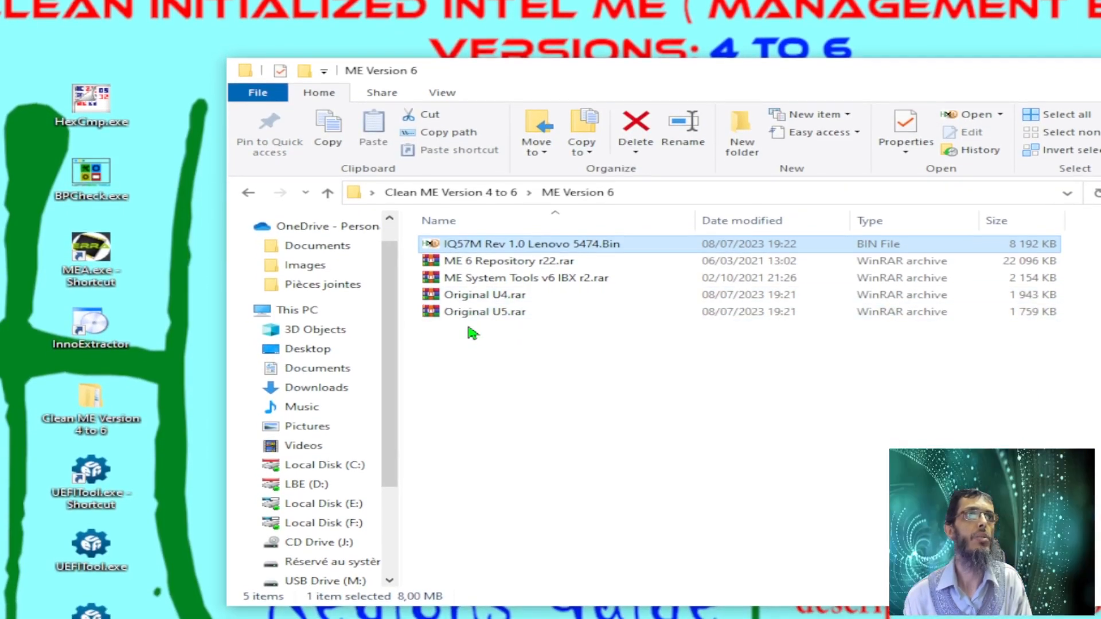
Open Original U4.rar in WinRAR to check which file it contains, and close the archive
click(480, 319)
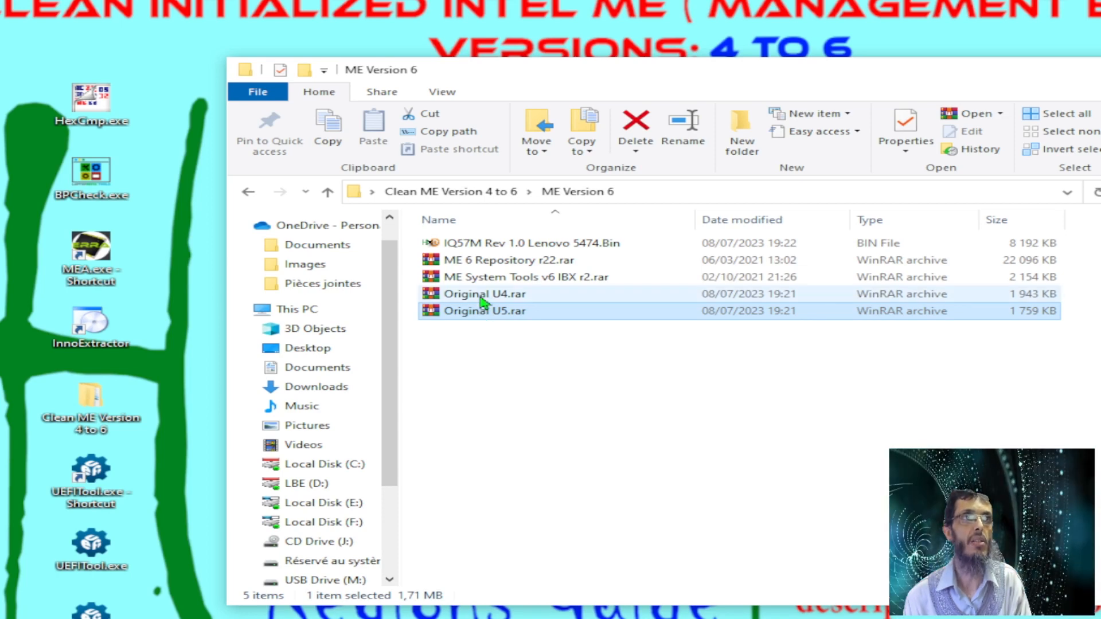
click(445, 310)
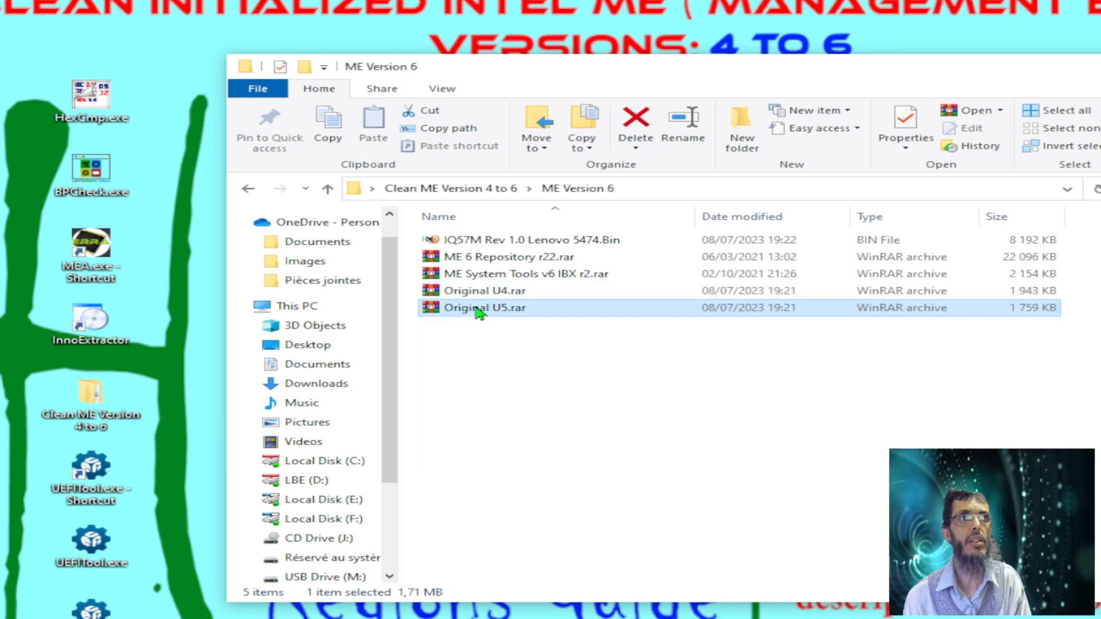
click(471, 297)
double_click(472, 297)
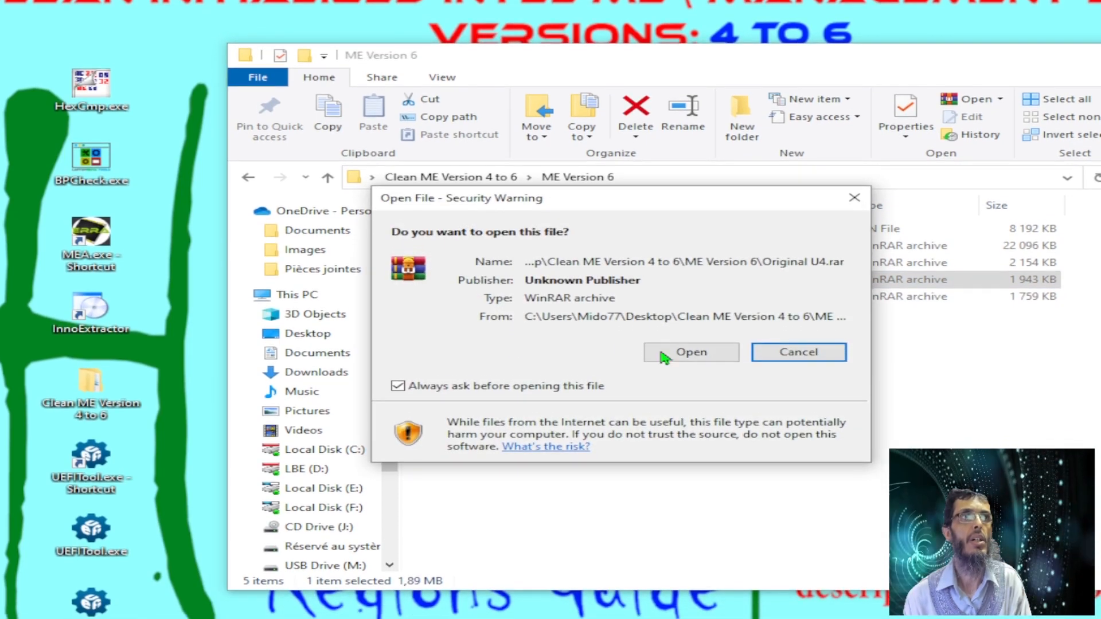
click(671, 365)
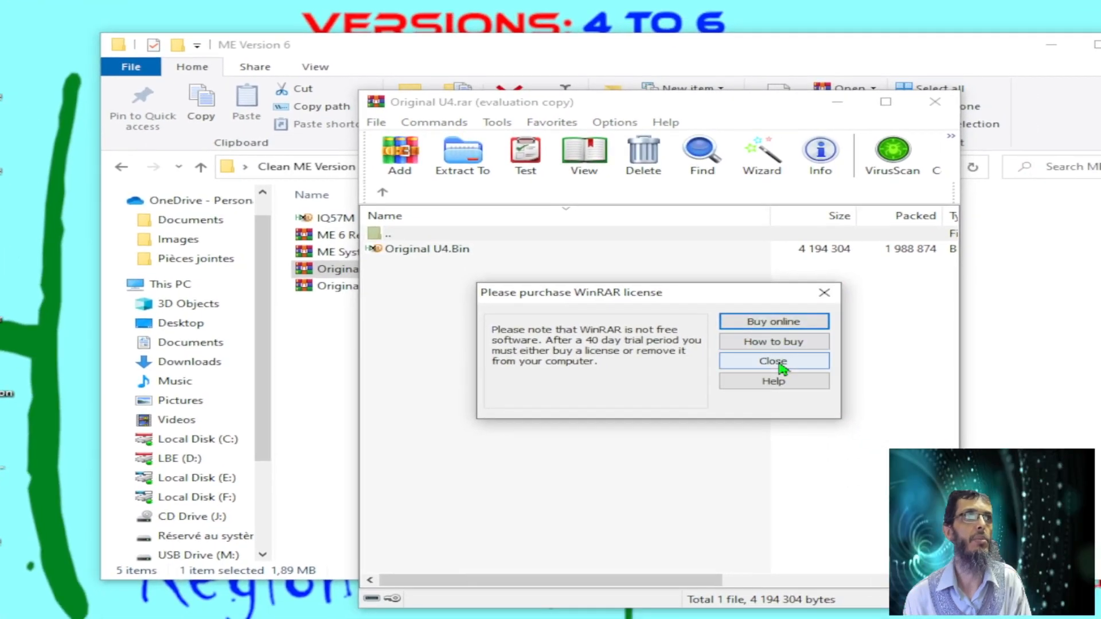
click(918, 379)
click(873, 133)
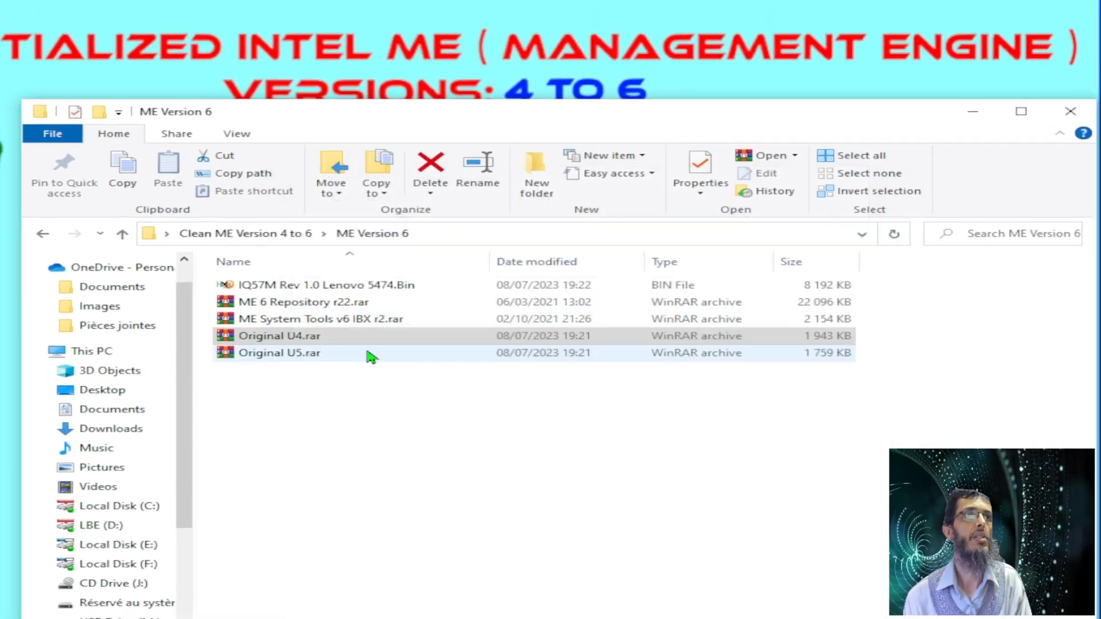
Open Original U5.rar in WinRAR to check its contents, and close the archive
click(289, 320)
double_click(321, 334)
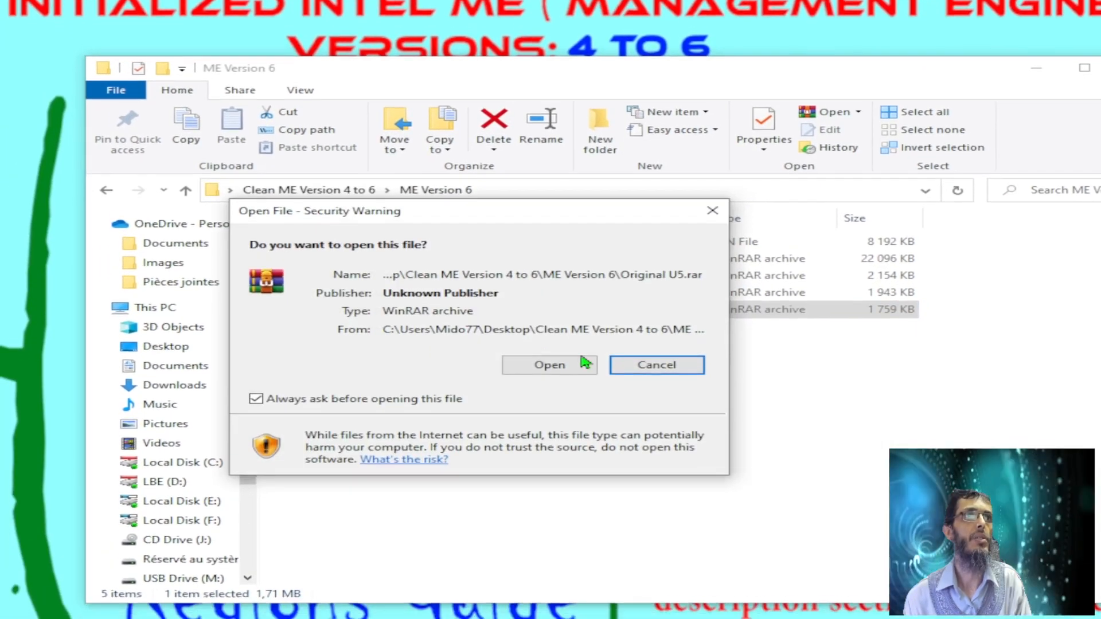
click(547, 367)
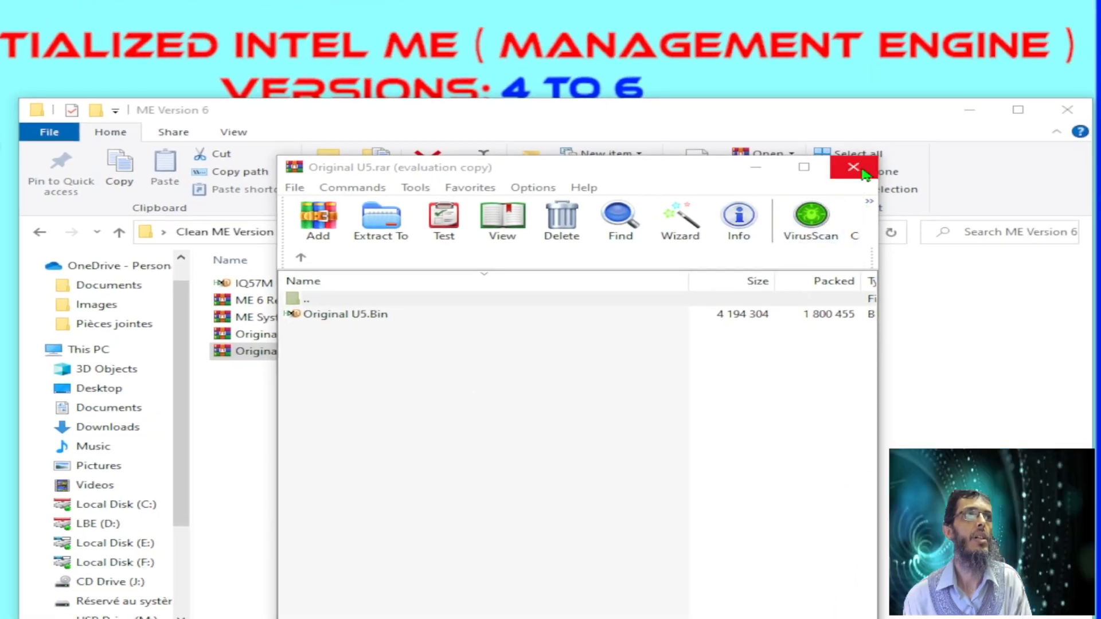
click(863, 170)
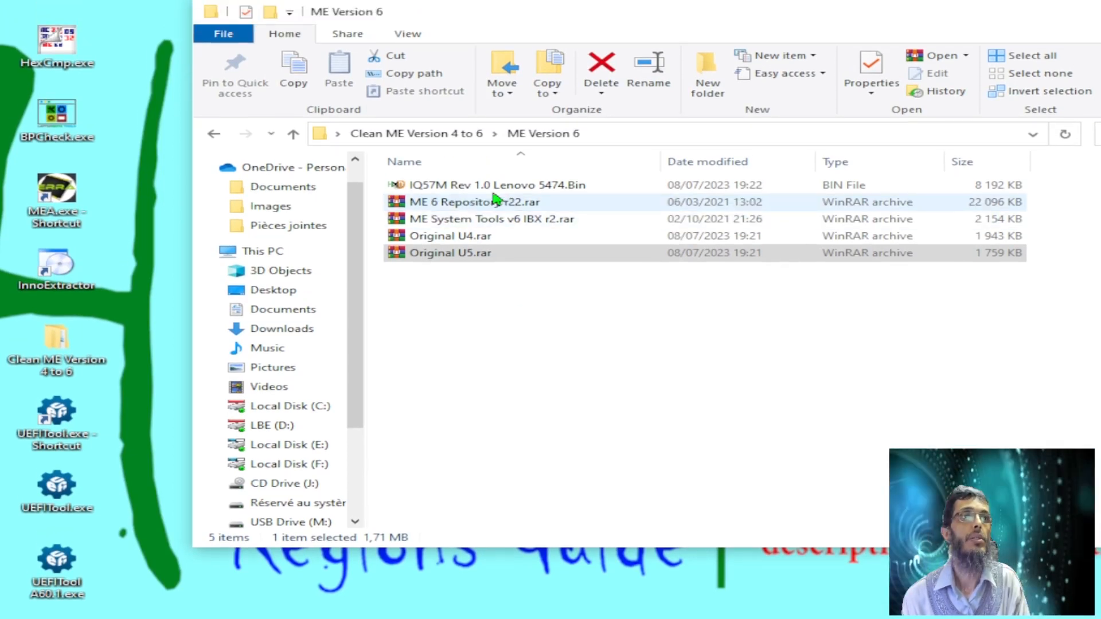
Analyze IQ57M Rev 1.0 Lenovo 5474.Bin in ME Analyzer with default options and highlight the reported firmware details
click(481, 149)
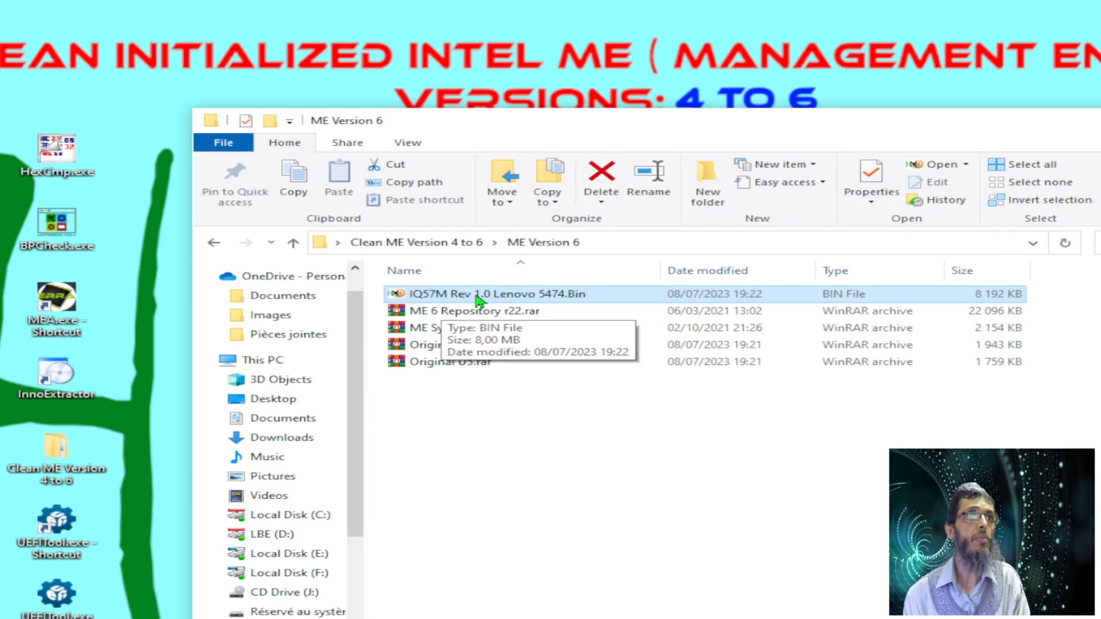
drag(476, 300, 61, 311)
drag(162, 311, 162, 311)
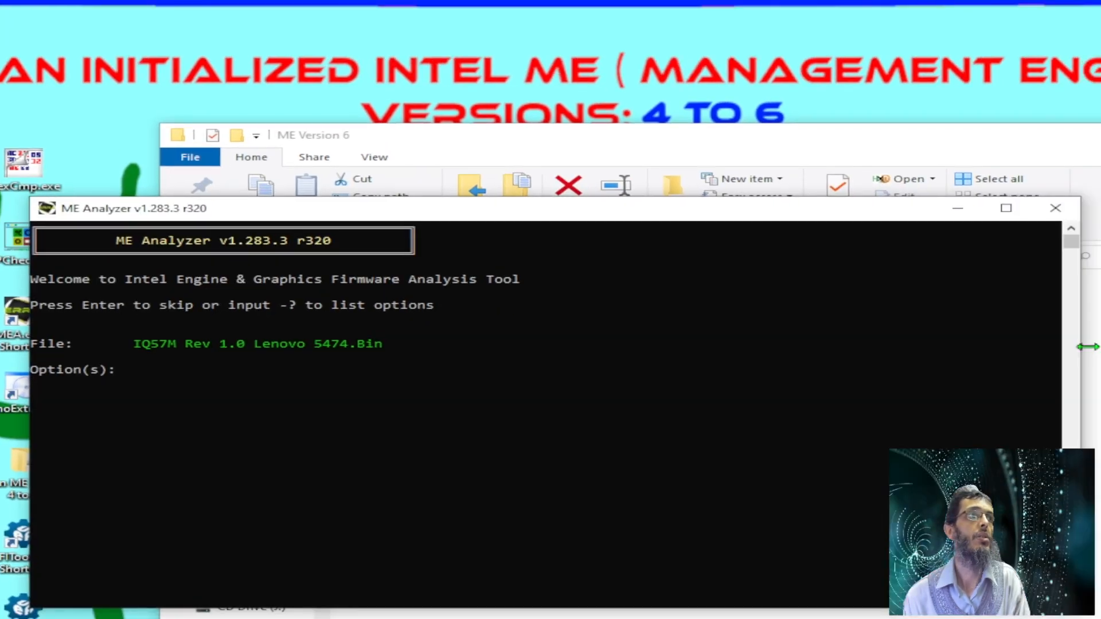
drag(979, 337, 481, 377)
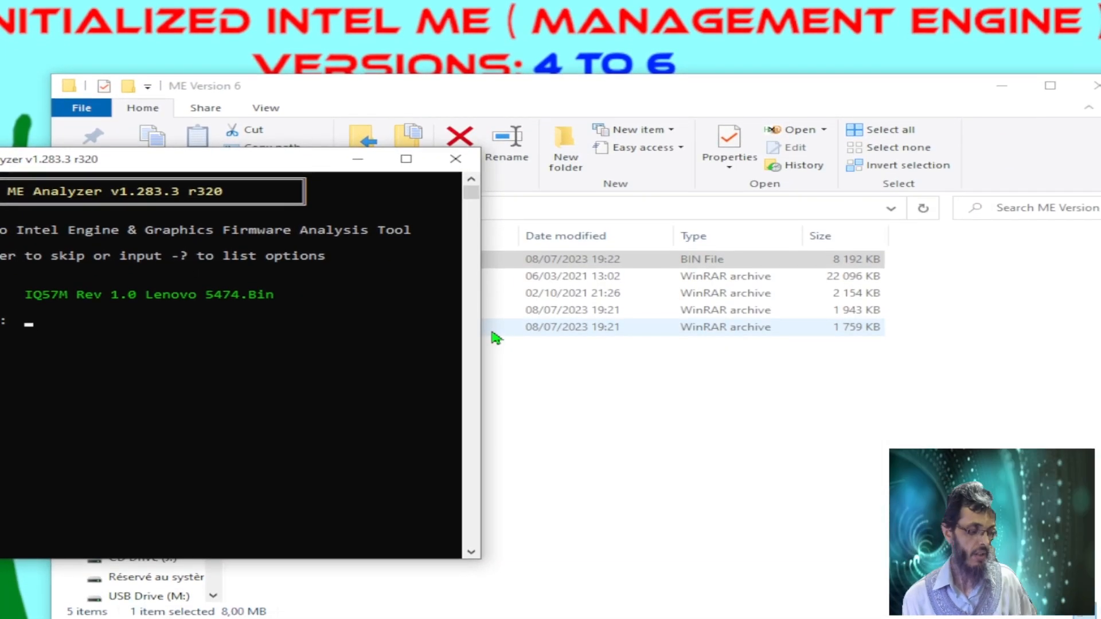
key(Return)
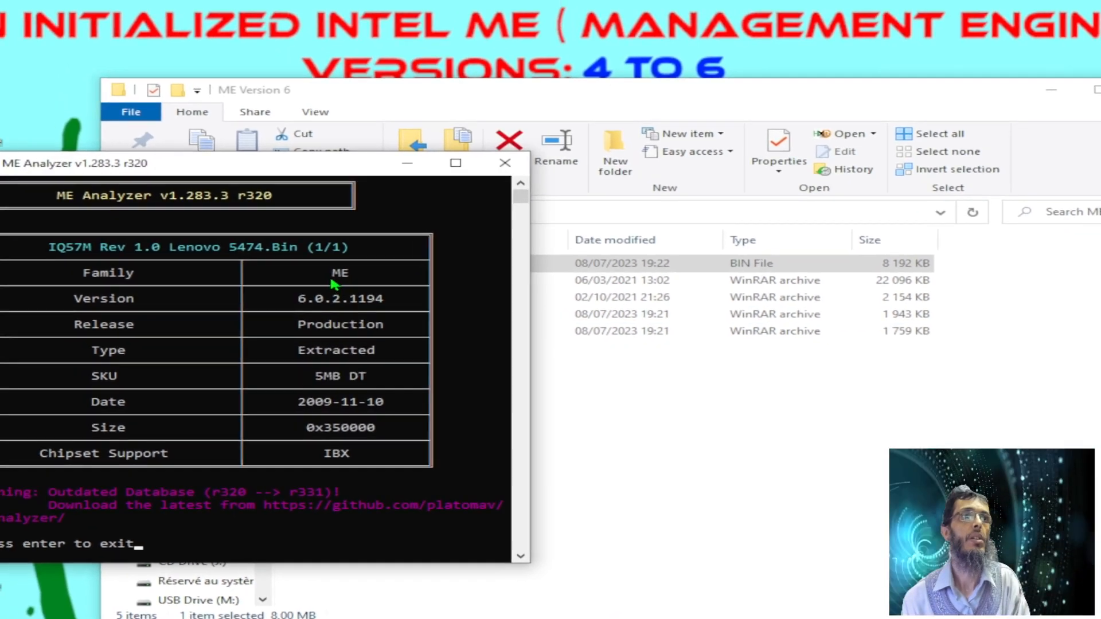
drag(331, 280, 401, 453)
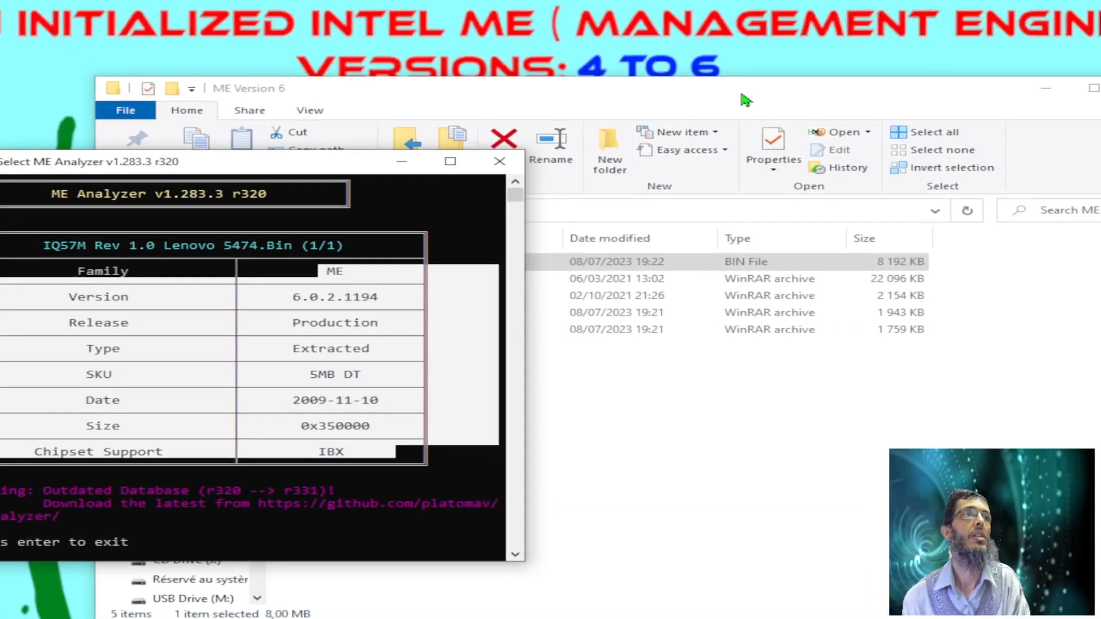
Open ME 6 Repository r22.rar in WinRAR, dismiss the licence reminder, and place the archive window beside the ME Analyzer report
click(744, 100)
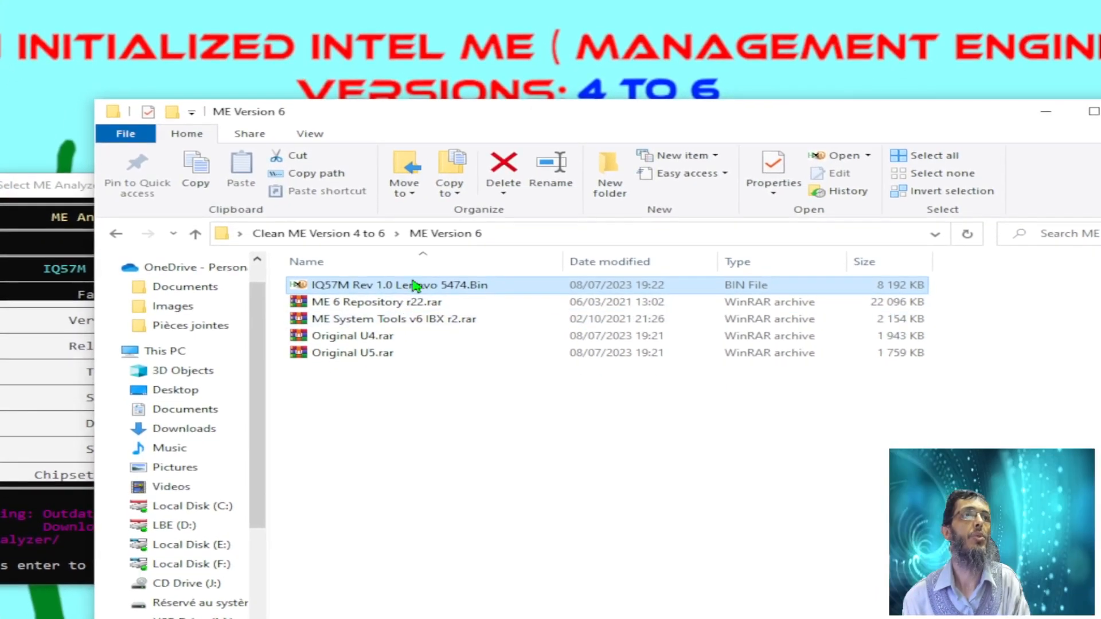
double_click(387, 298)
double_click(452, 325)
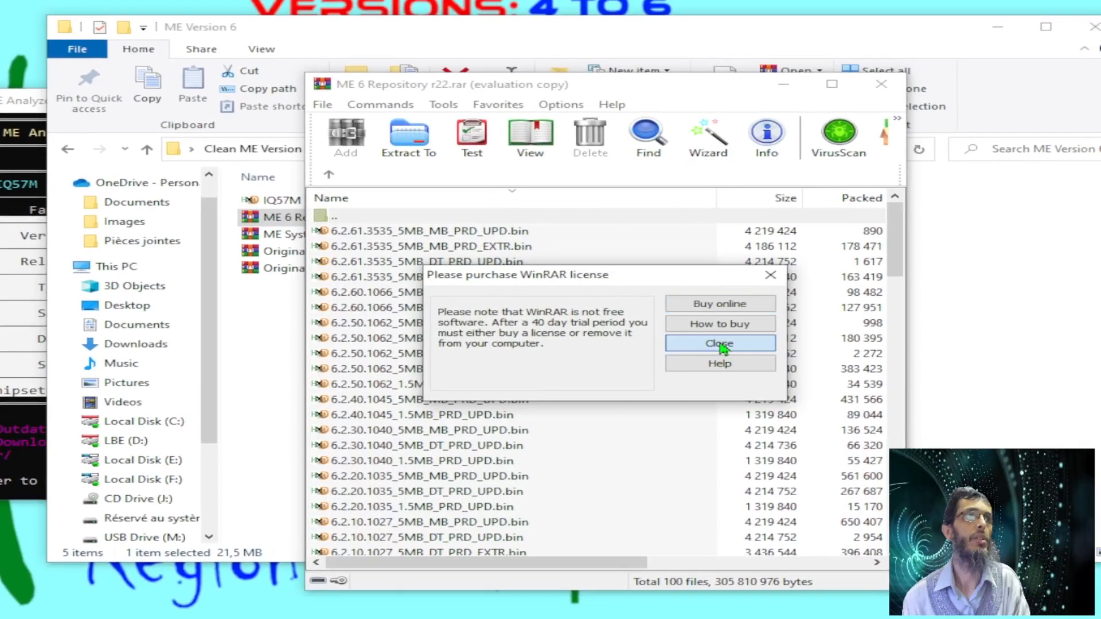
click(720, 343)
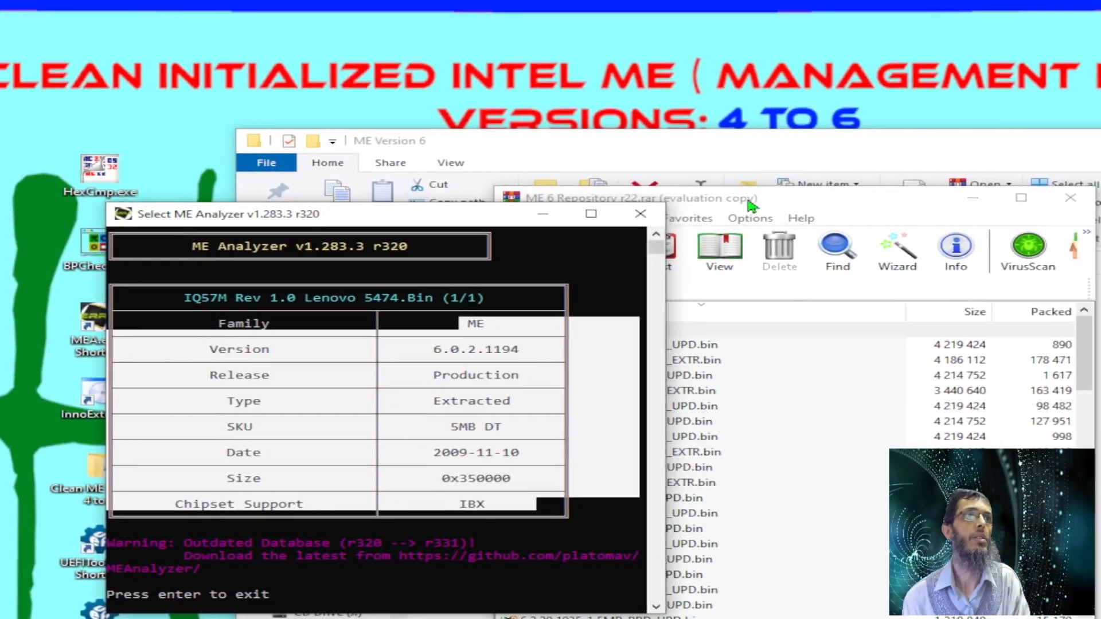
drag(775, 201, 888, 195)
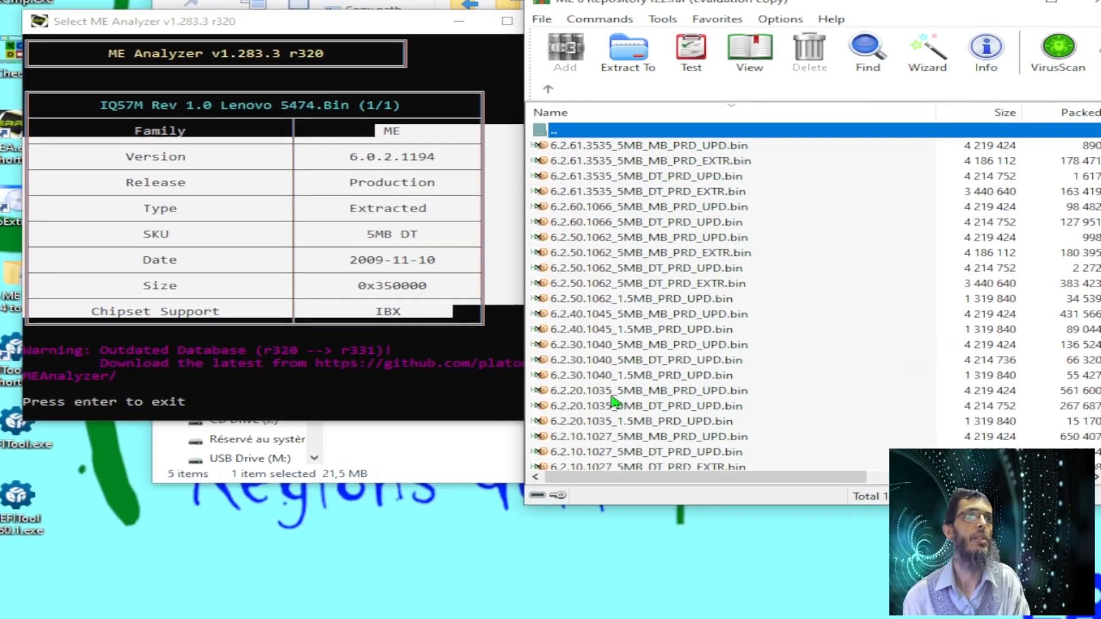
Compare the 6.0.2.1194 files in the repository with the version, type and SKU reported by ME Analyzer
scroll(633, 389, down, 5)
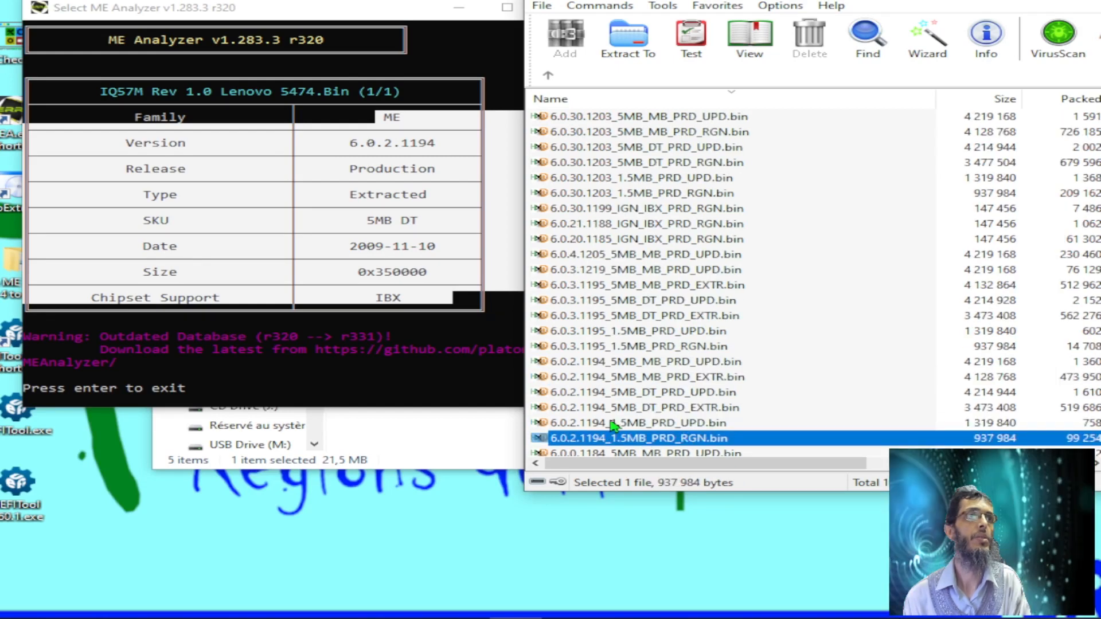
click(621, 379)
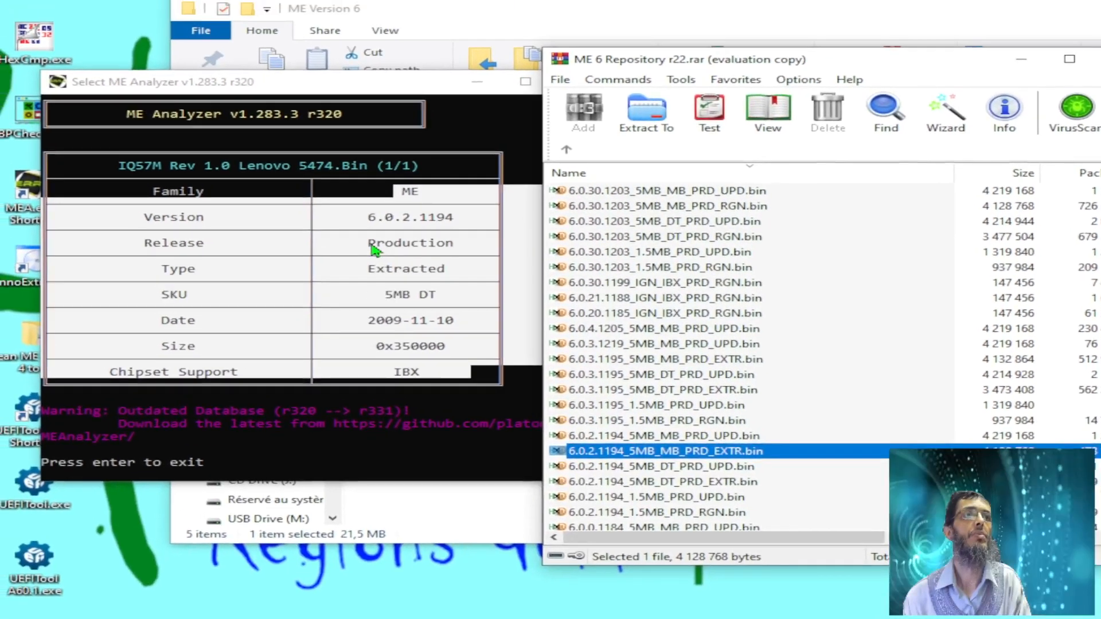
click(416, 206)
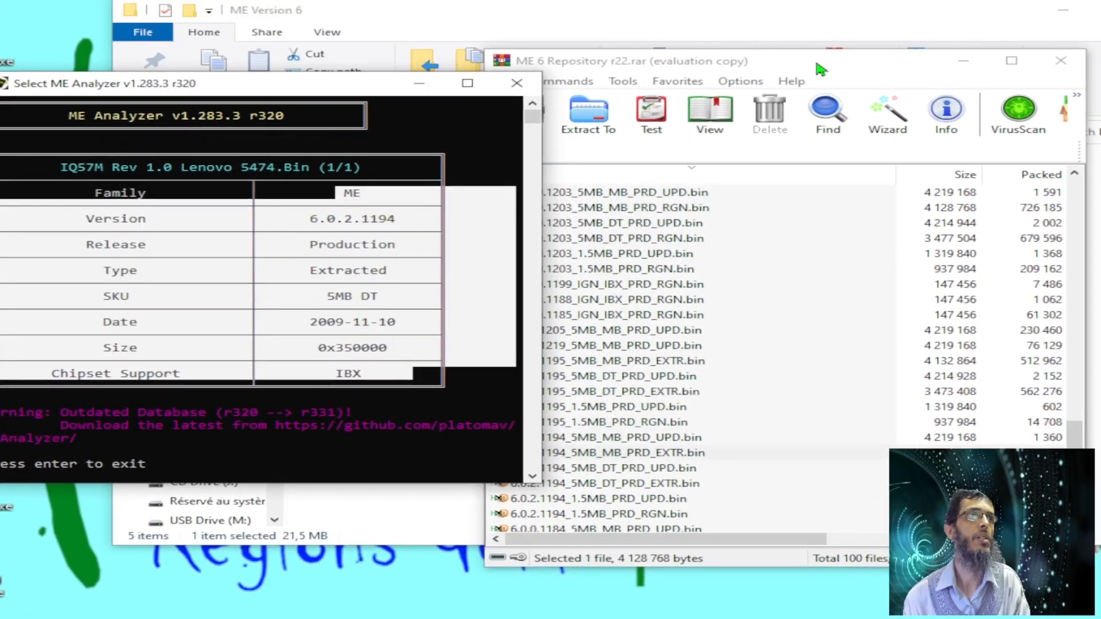
click(865, 31)
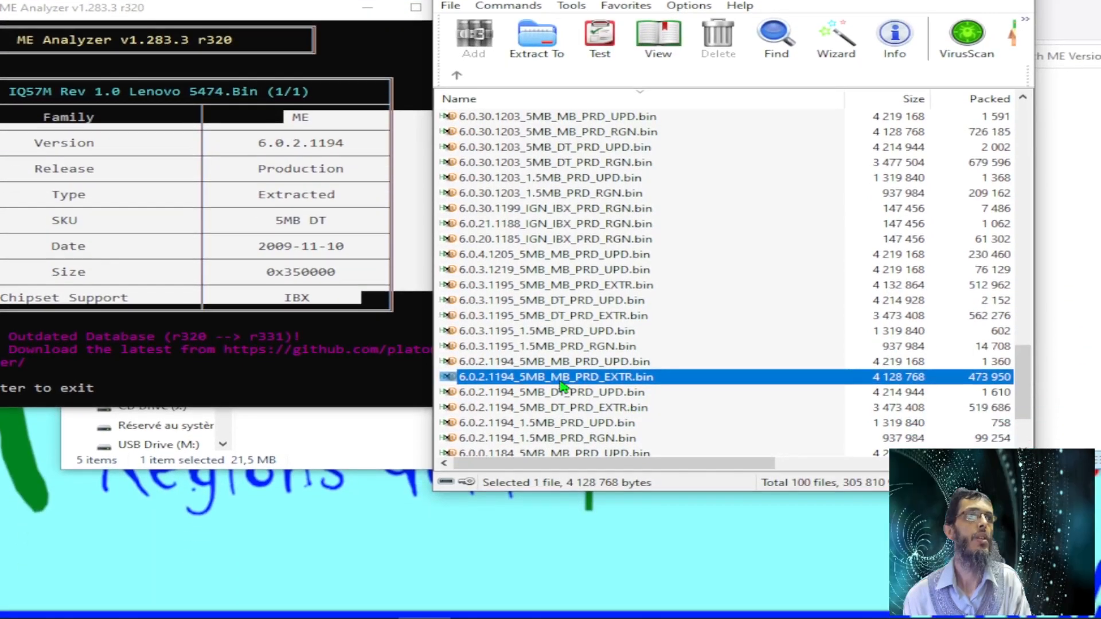
click(522, 361)
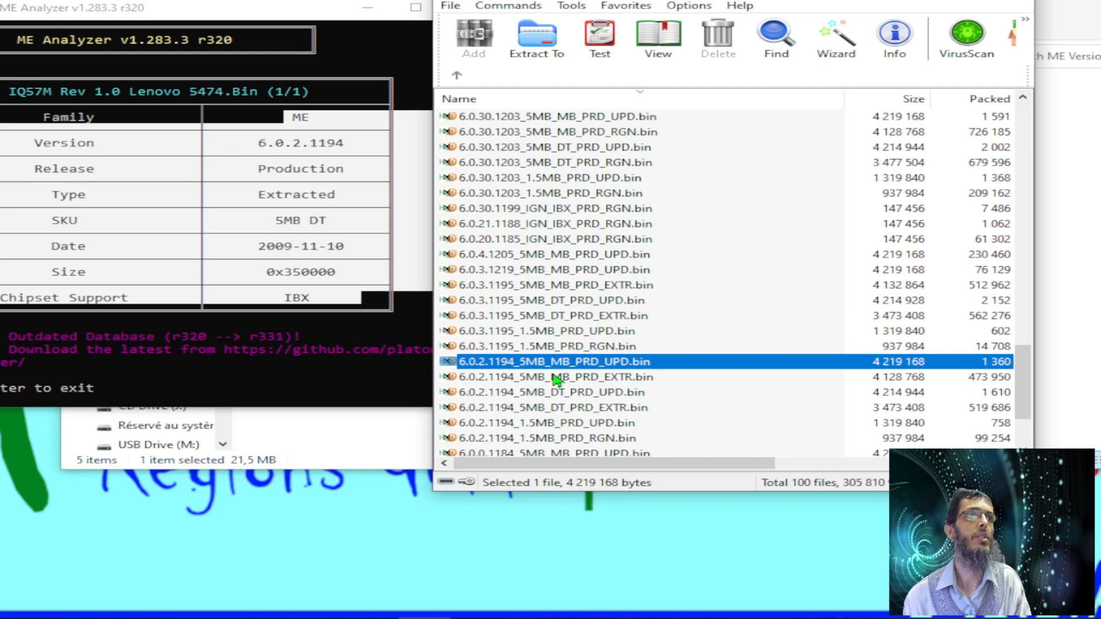
click(552, 393)
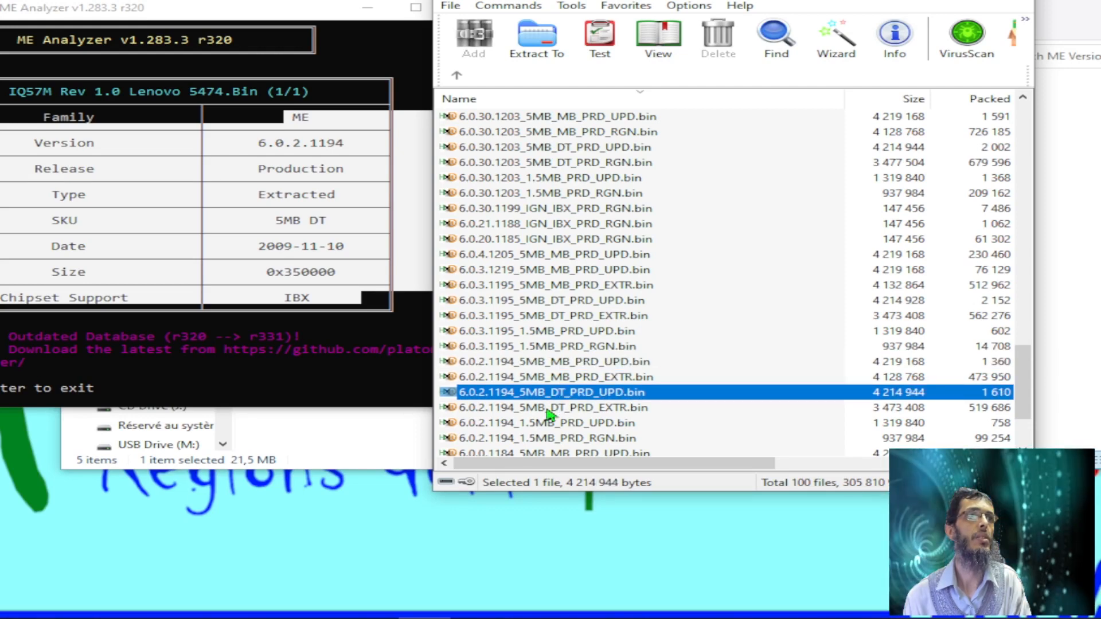
click(547, 409)
click(549, 395)
click(553, 405)
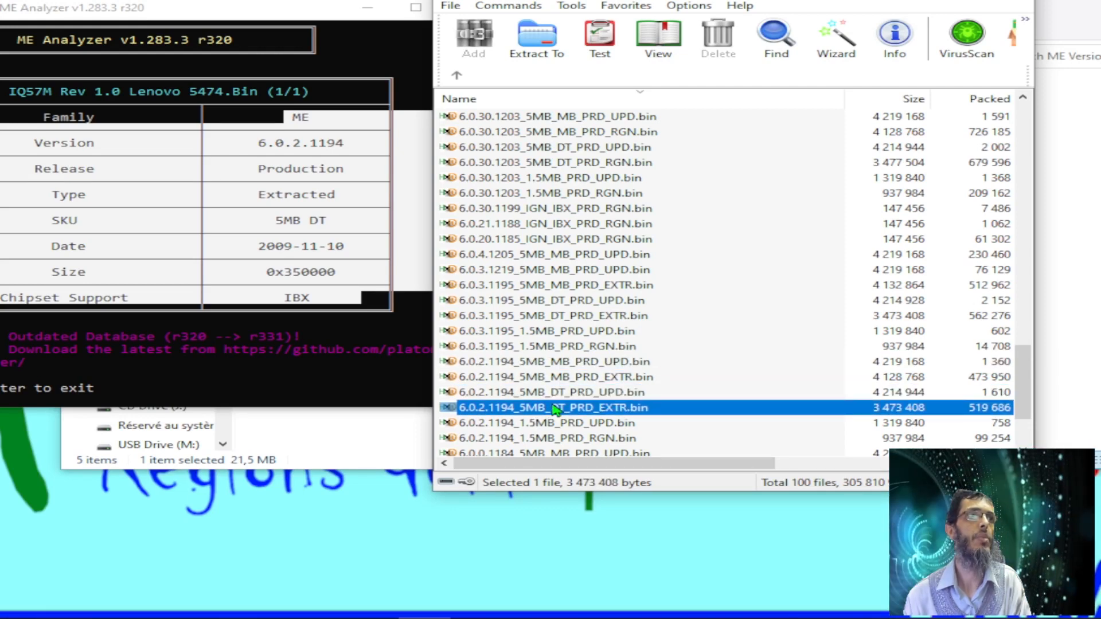
click(612, 398)
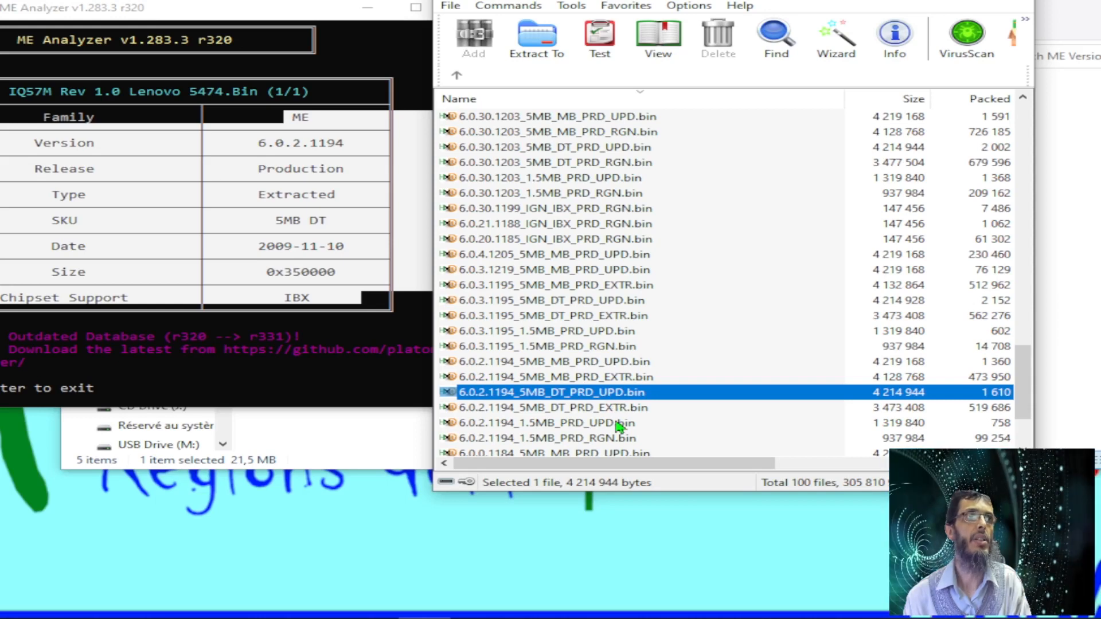
Extract 6.0.2.1194_5MB_DT_PRD_EXTR.bin from the repository into the ME Version 6 folder and close the archive
click(613, 408)
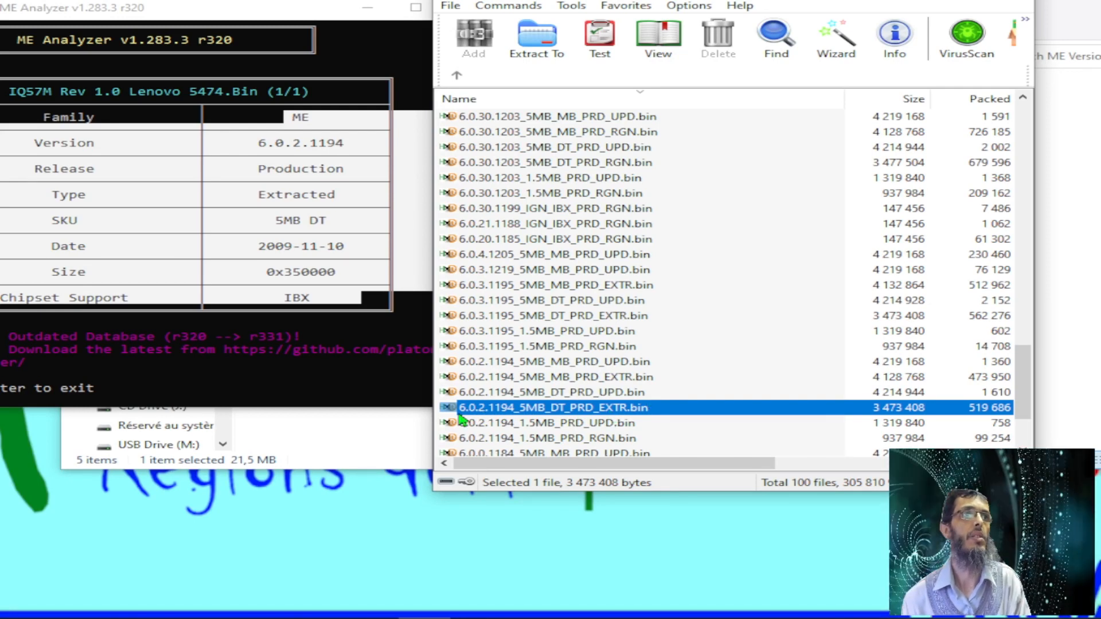
drag(455, 411, 1062, 336)
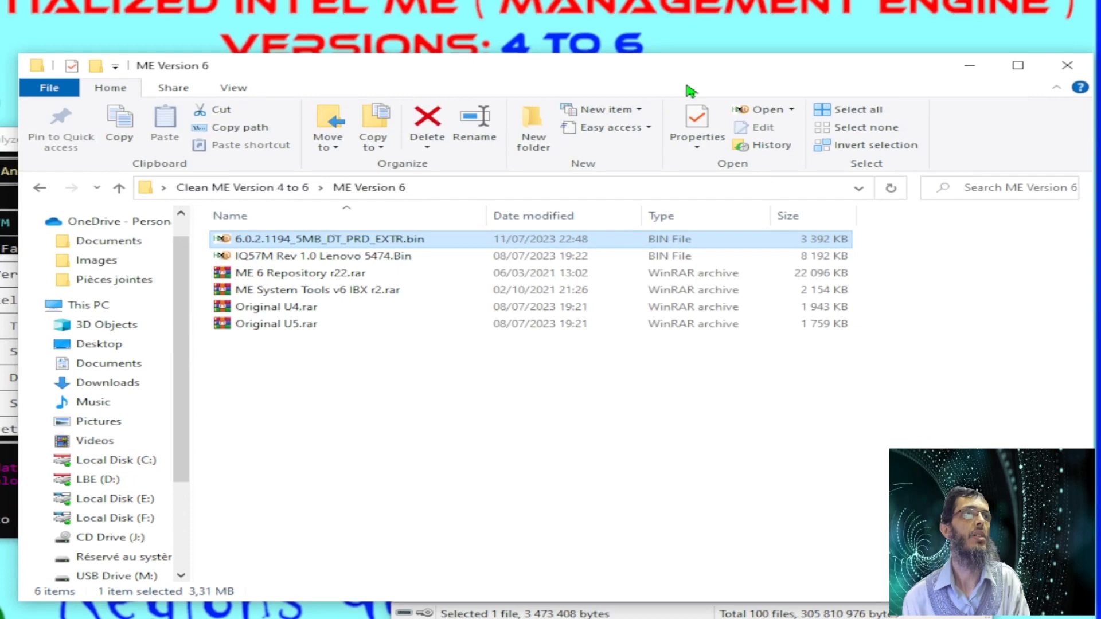
drag(683, 65, 651, 235)
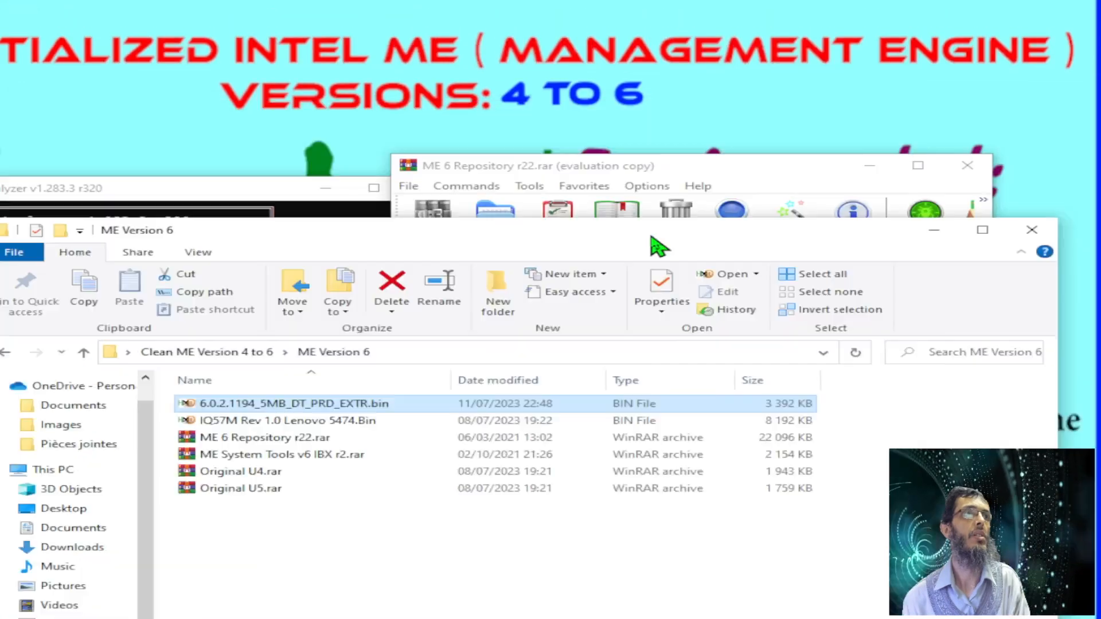
click(706, 197)
click(967, 192)
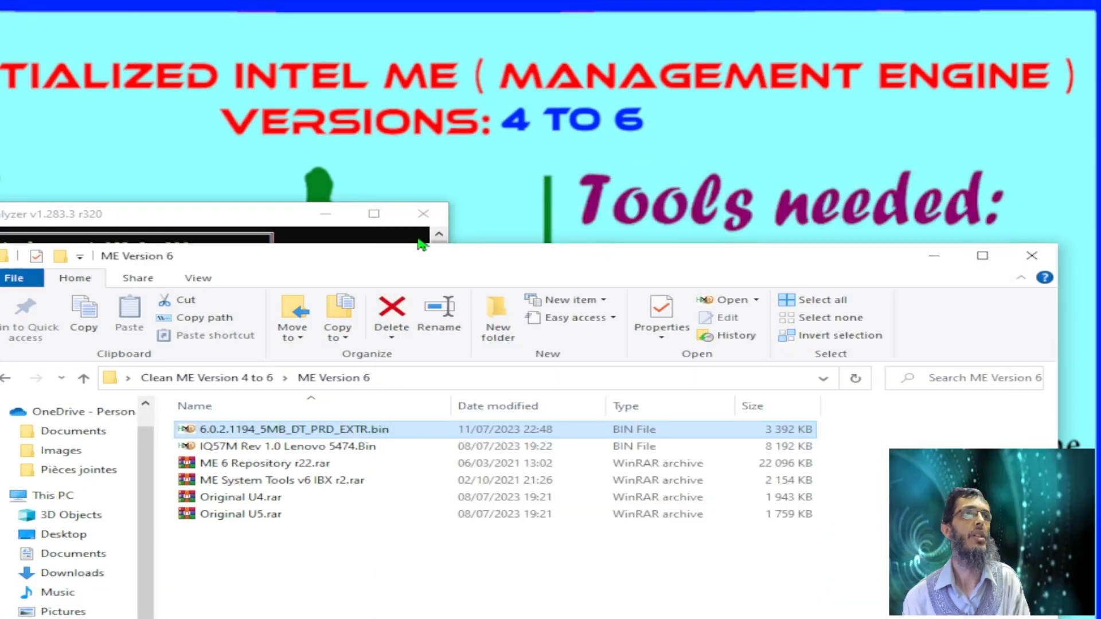
Open ME System Tools v6 IBX r2.rar and browse to the 6.0.40.1212 folder inside Flash Image Tool
click(415, 222)
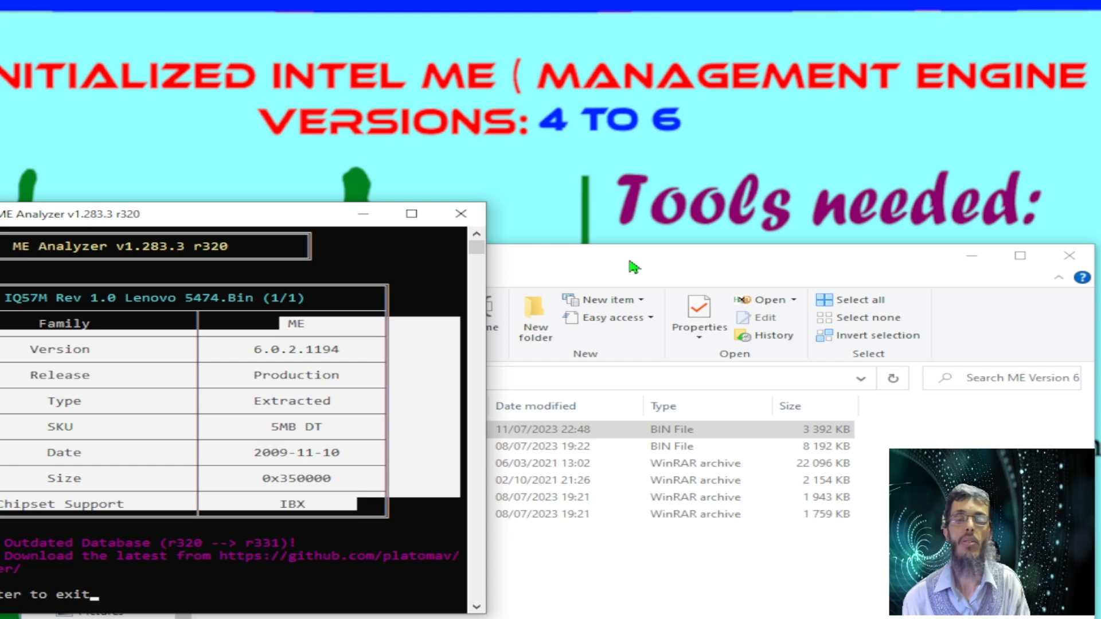
click(633, 267)
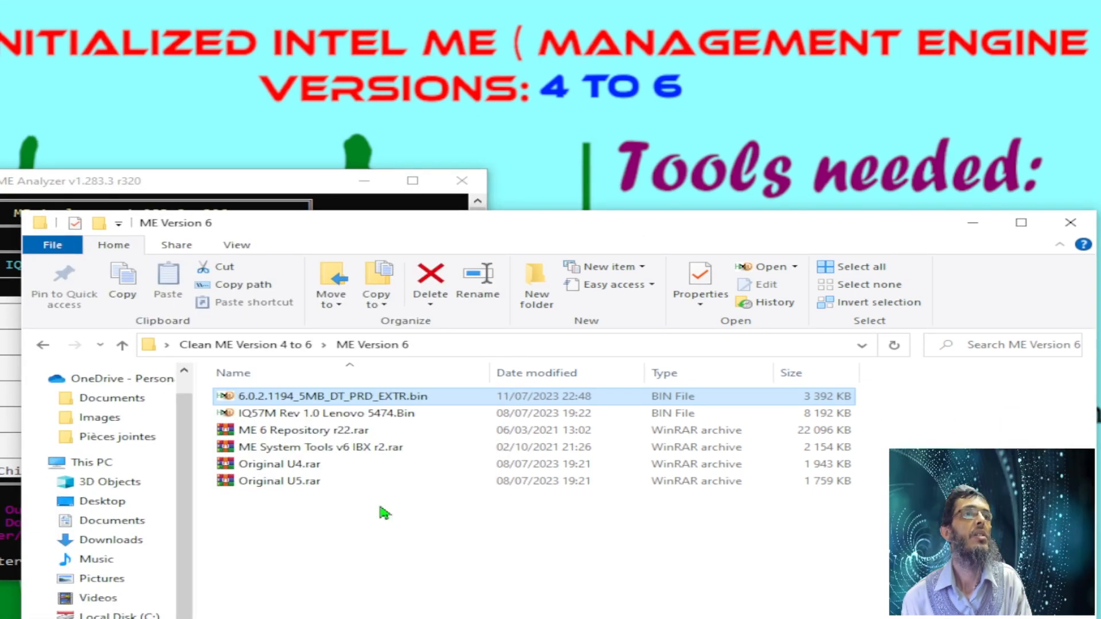
click(315, 446)
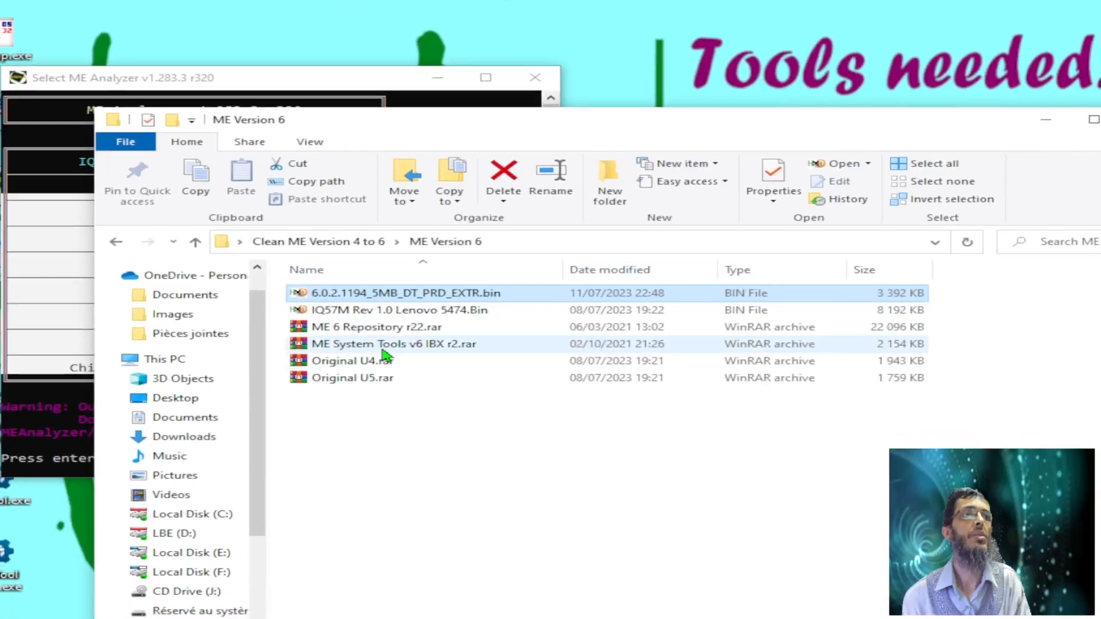
click(360, 385)
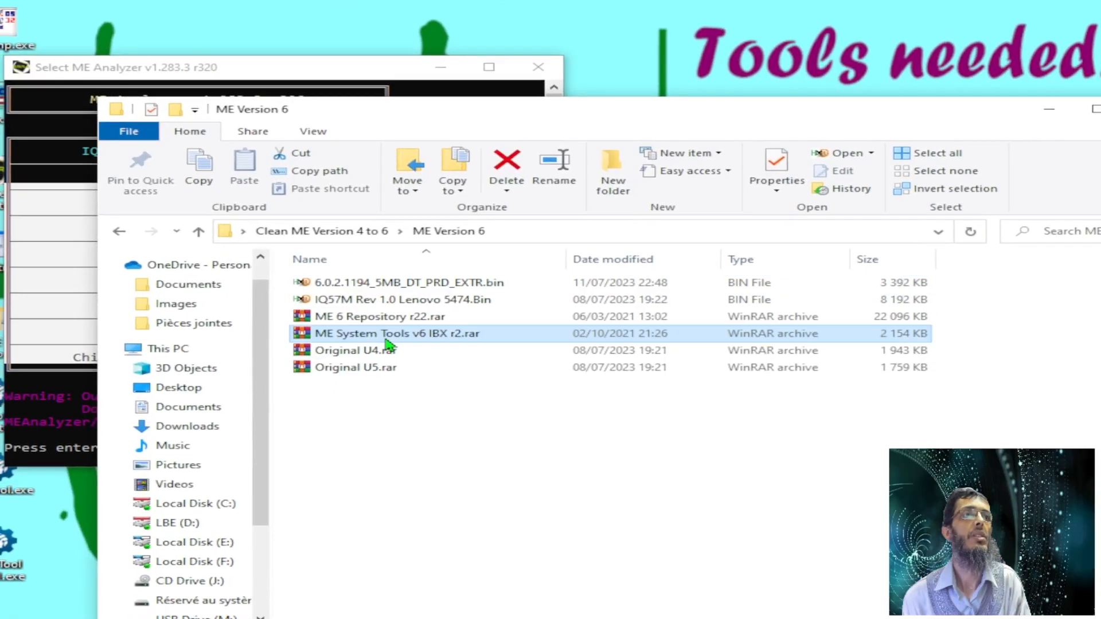
double_click(387, 336)
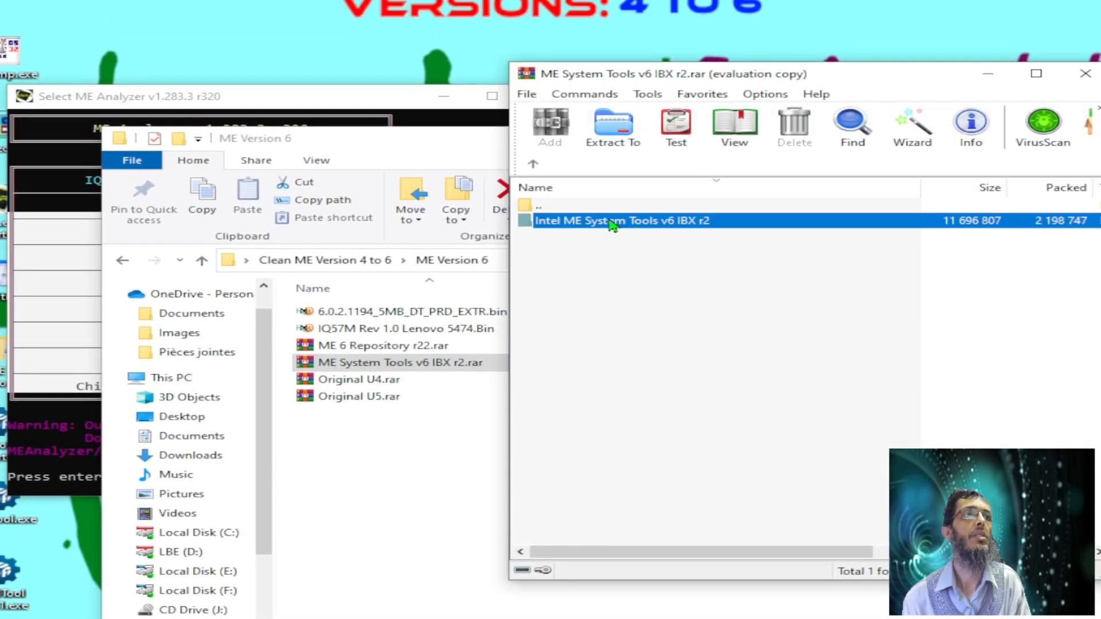
double_click(612, 225)
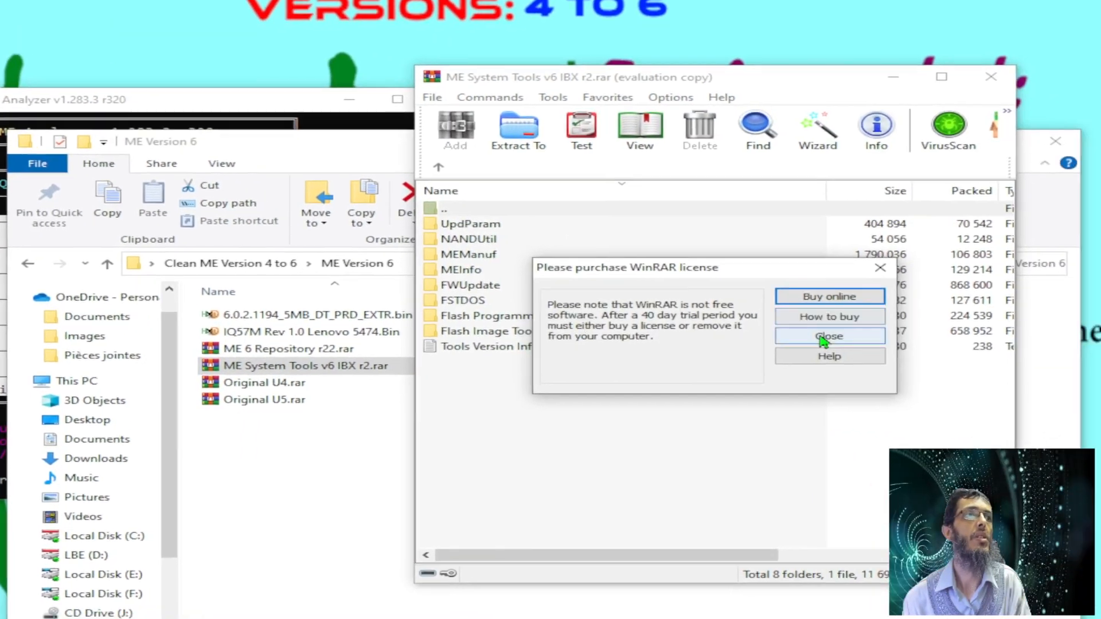
click(988, 345)
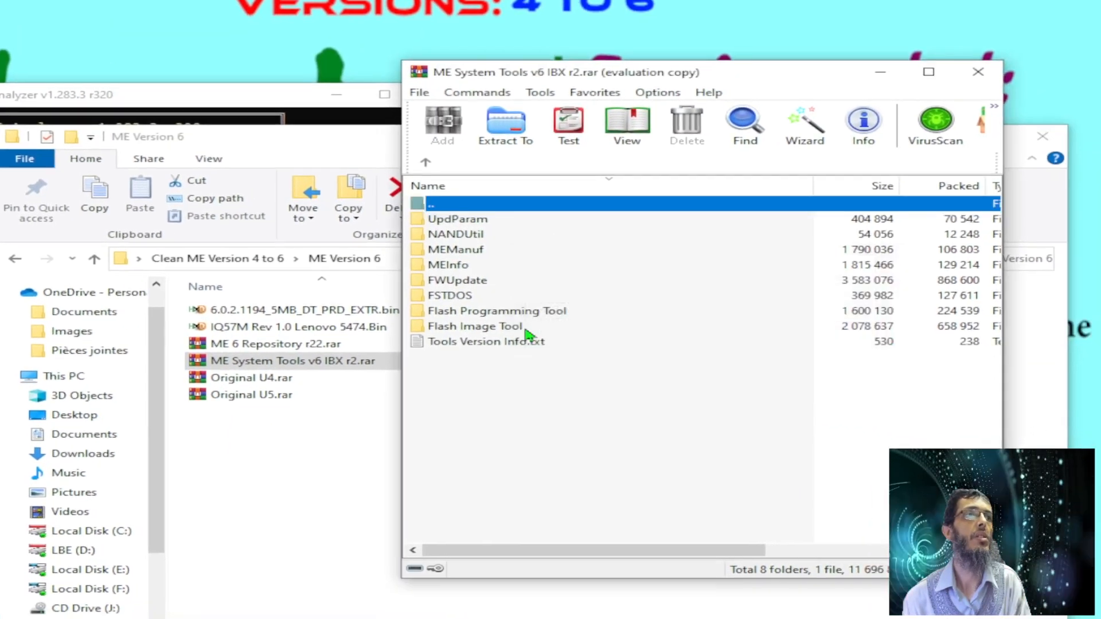
double_click(504, 326)
click(453, 227)
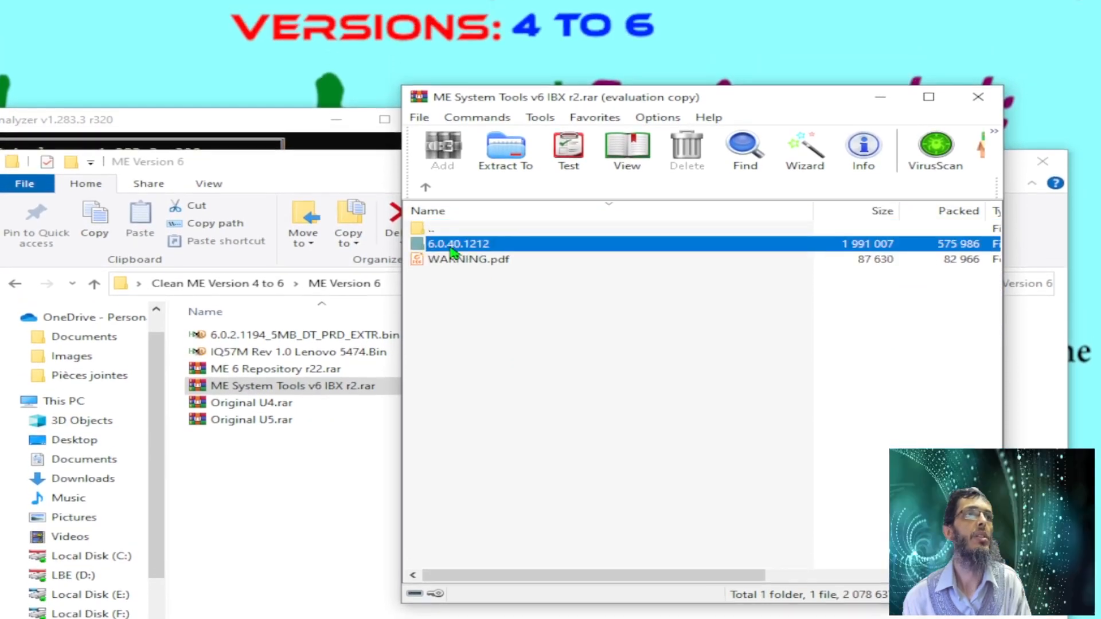
double_click(453, 245)
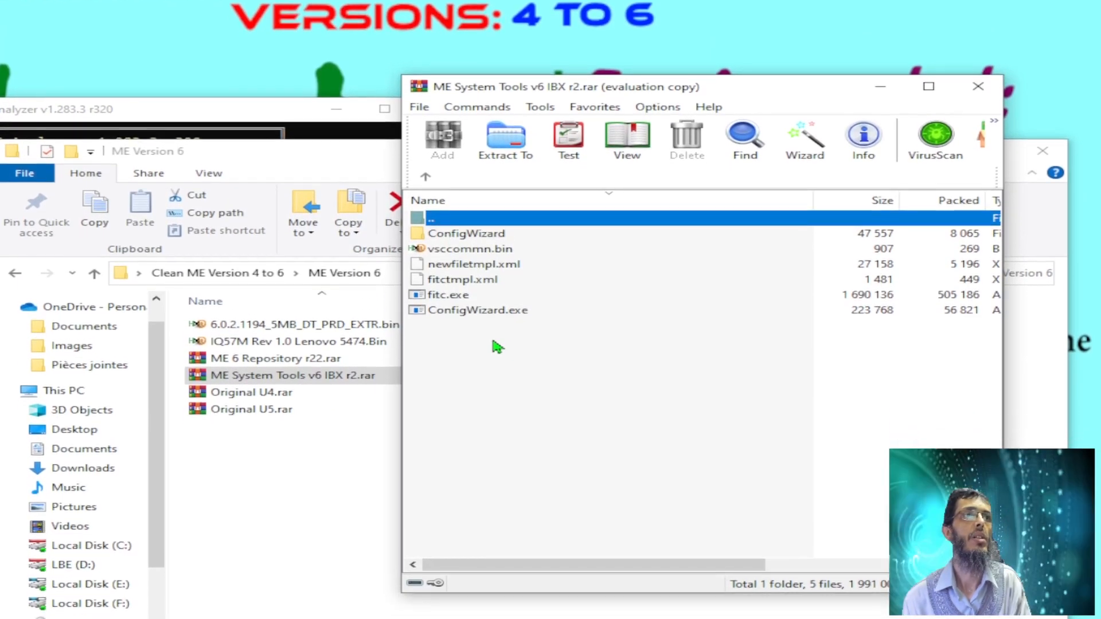
Extract all contents of the 6.0.40.1212 folder, including fitc.exe, into the ME Version 6 folder
click(494, 342)
click(425, 177)
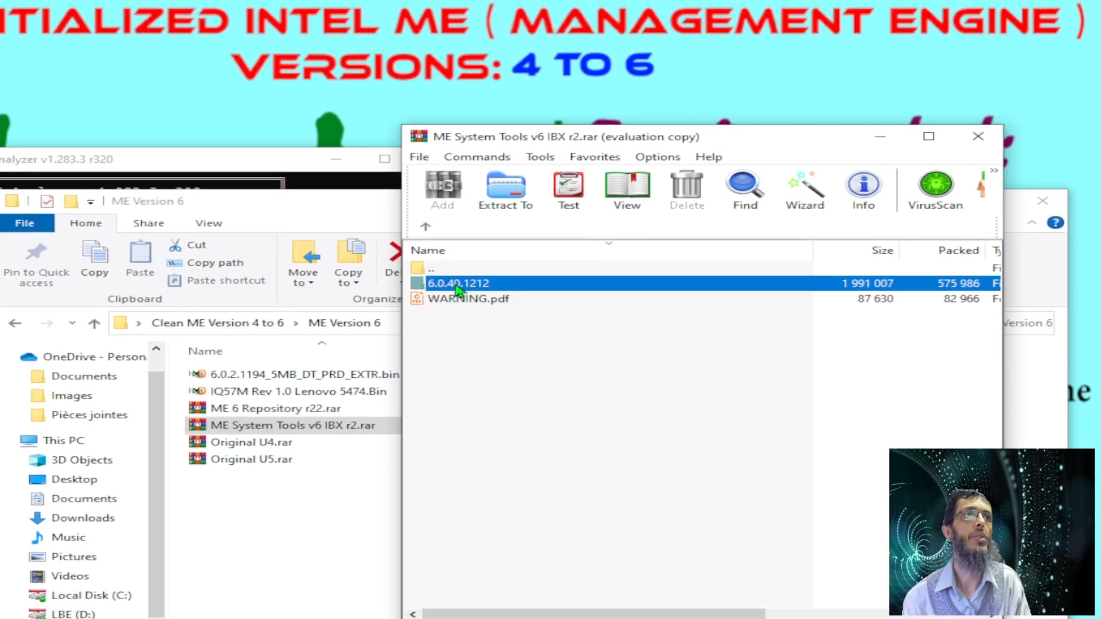
double_click(458, 283)
drag(480, 380, 300, 529)
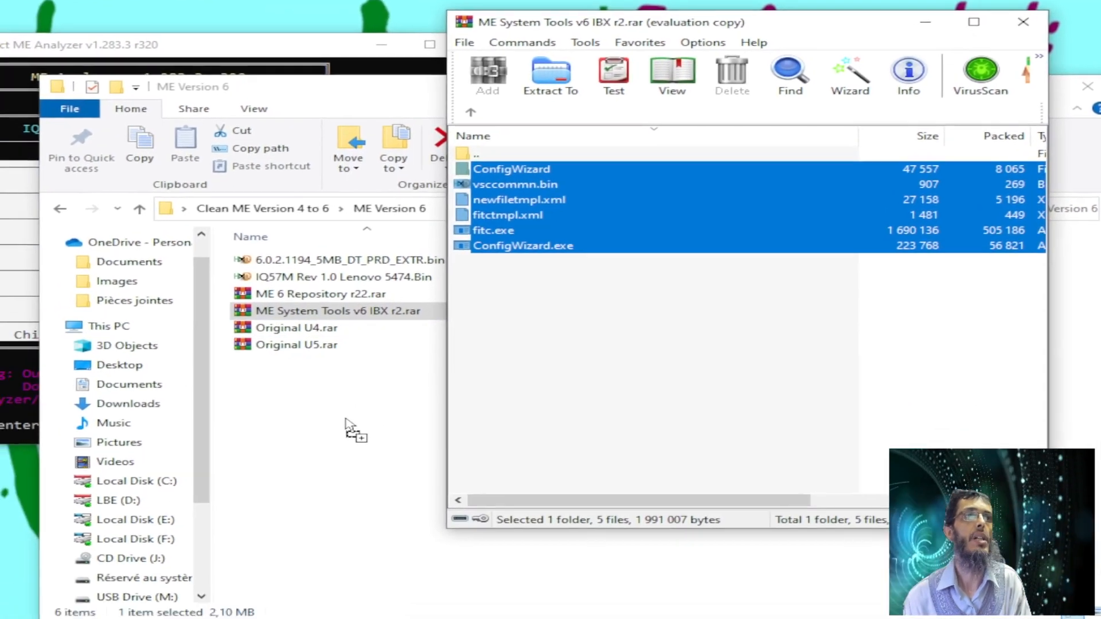
drag(345, 424, 344, 425)
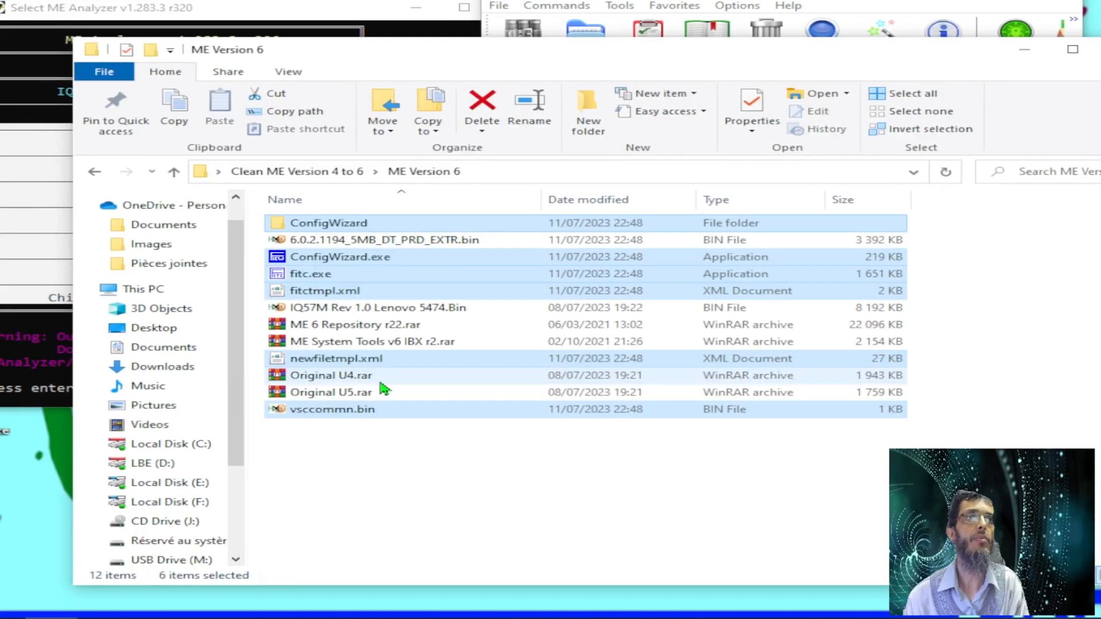
Launch fitc.exe and load IQ57M Rev 1.0 Lenovo 5474.Bin into Flash Image Tool for the Intel 5 Series Chipset platform
double_click(312, 274)
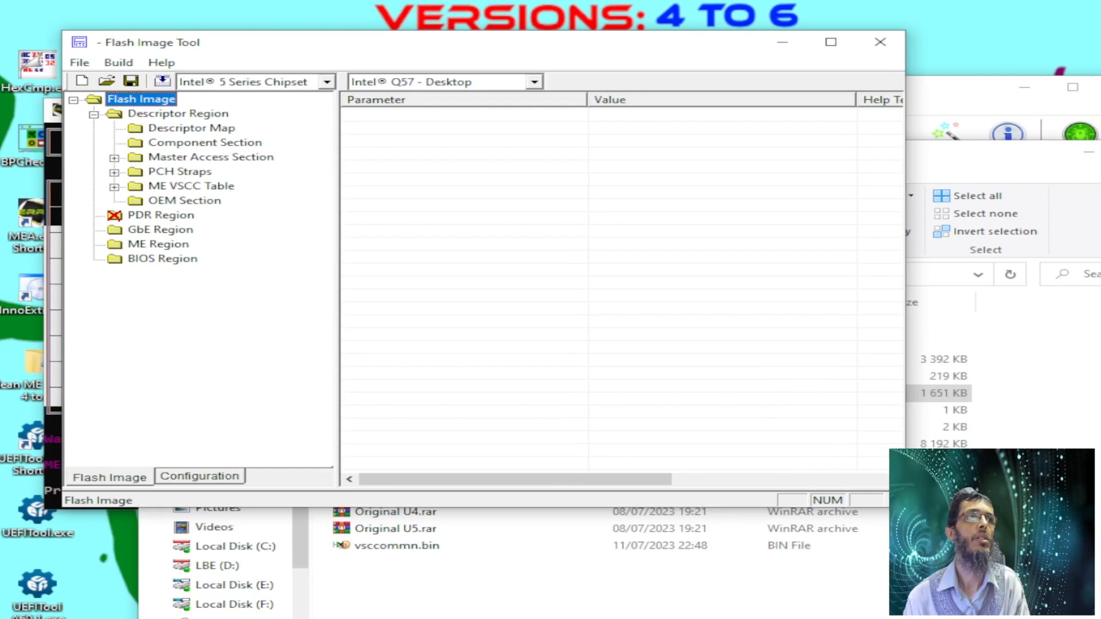
click(645, 533)
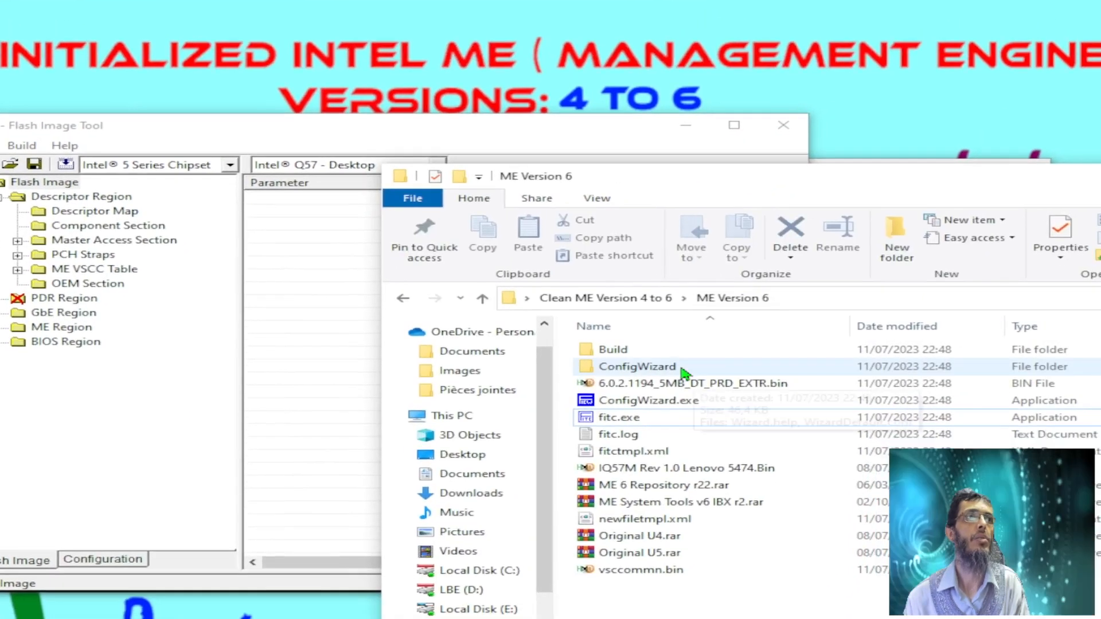
drag(607, 467, 346, 411)
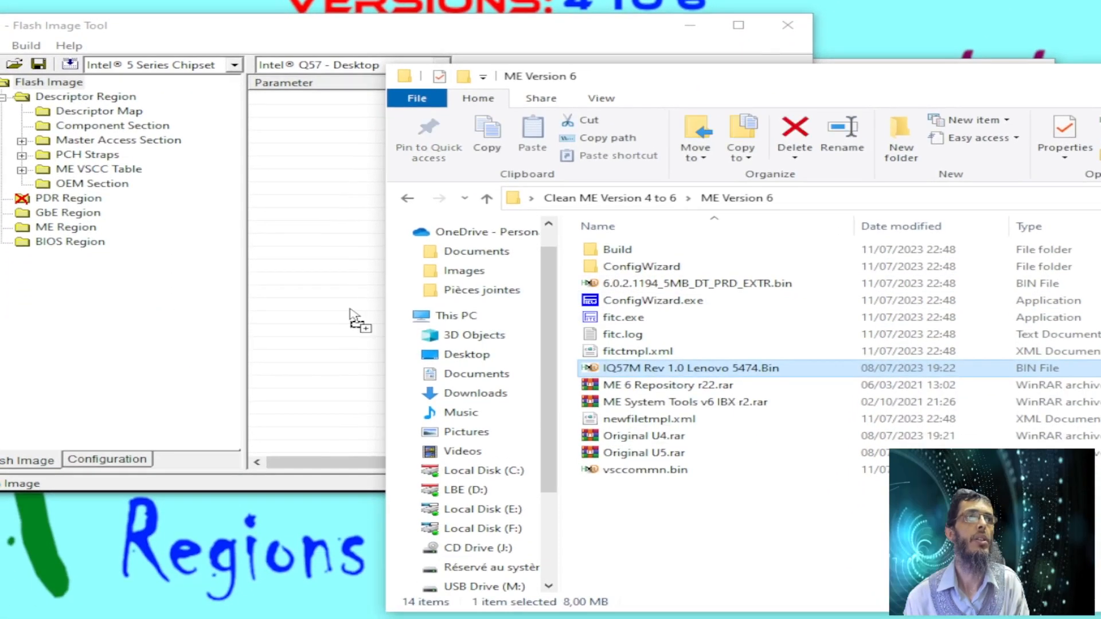
drag(350, 309, 378, 293)
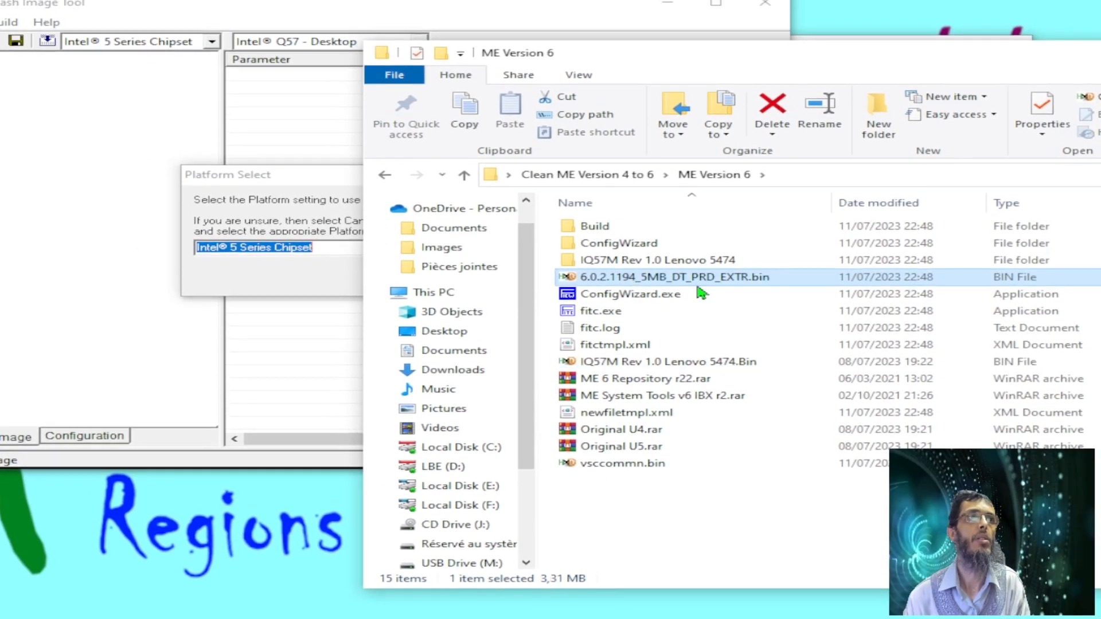
click(303, 293)
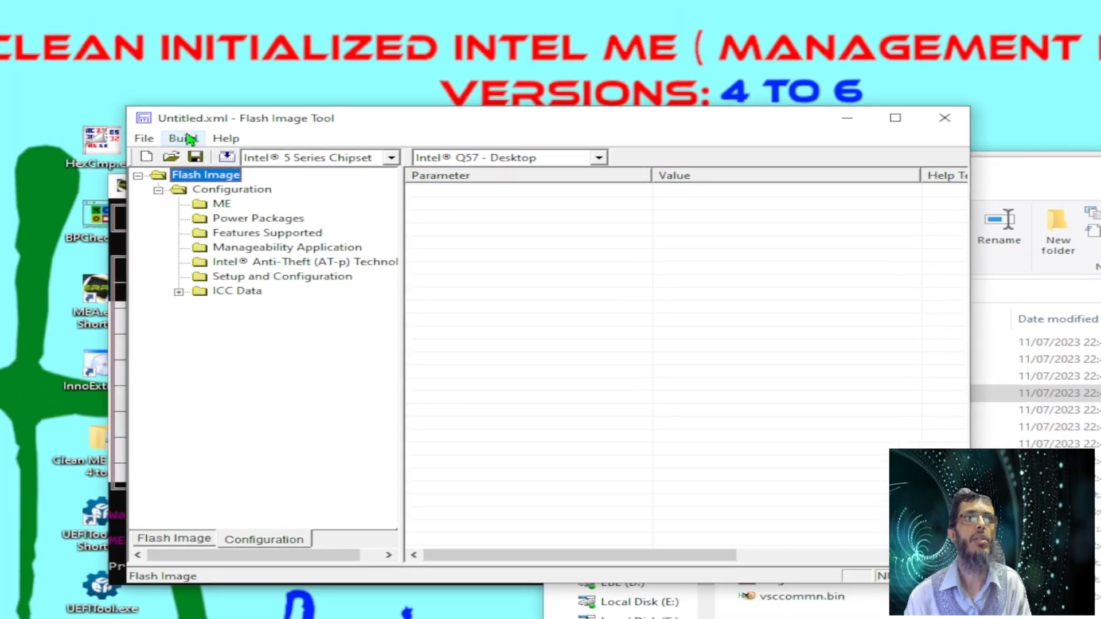
Confirm the build settings with generation of intermediate build files turned off
click(90, 61)
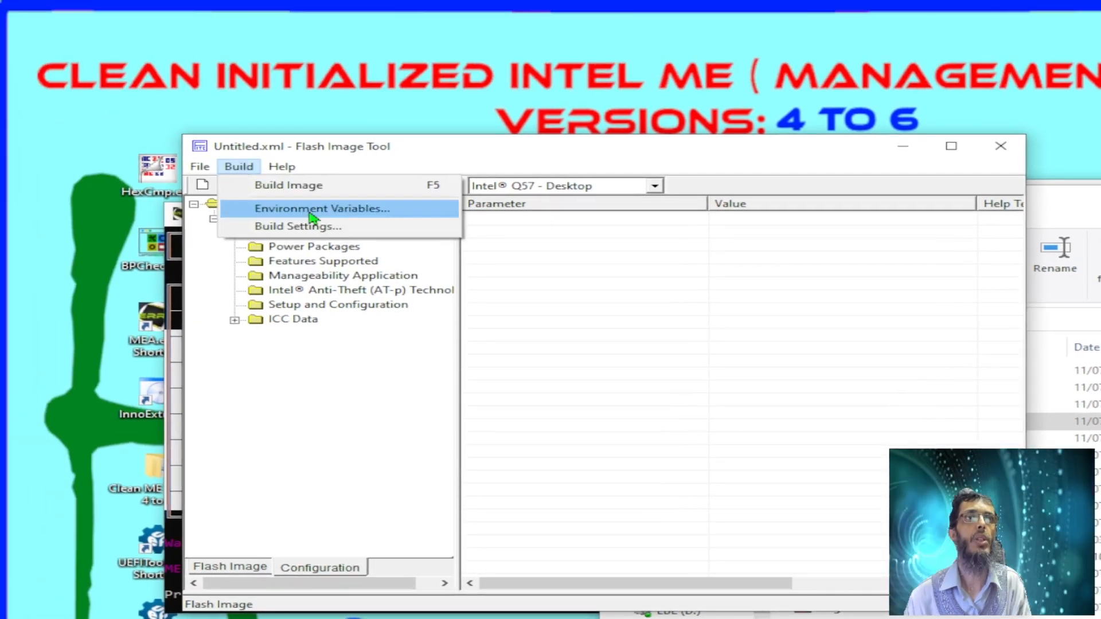
click(308, 236)
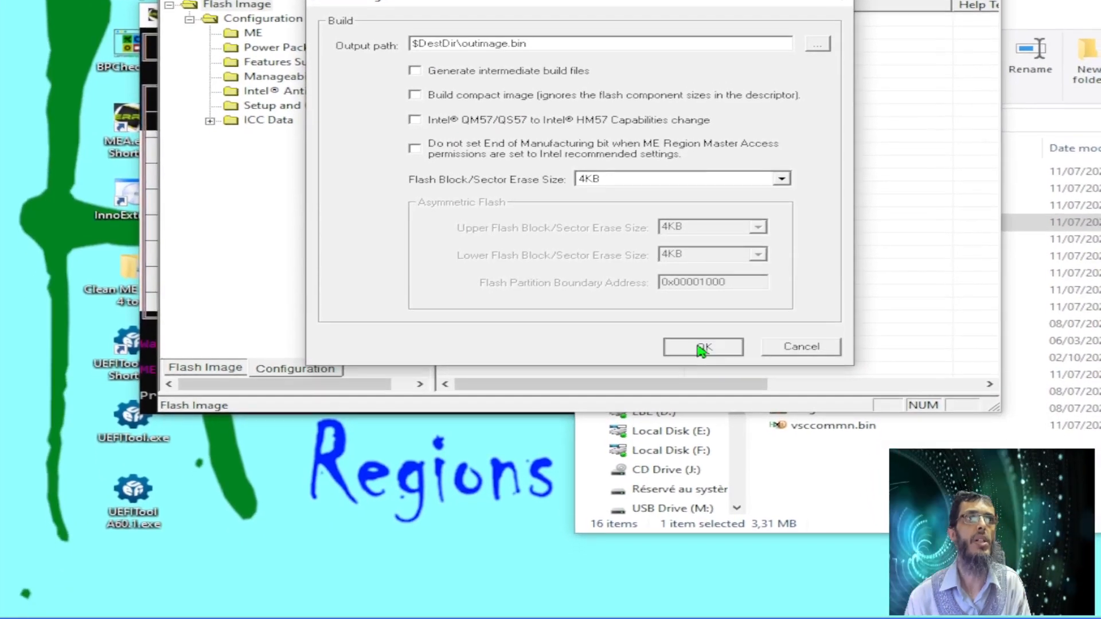
click(707, 387)
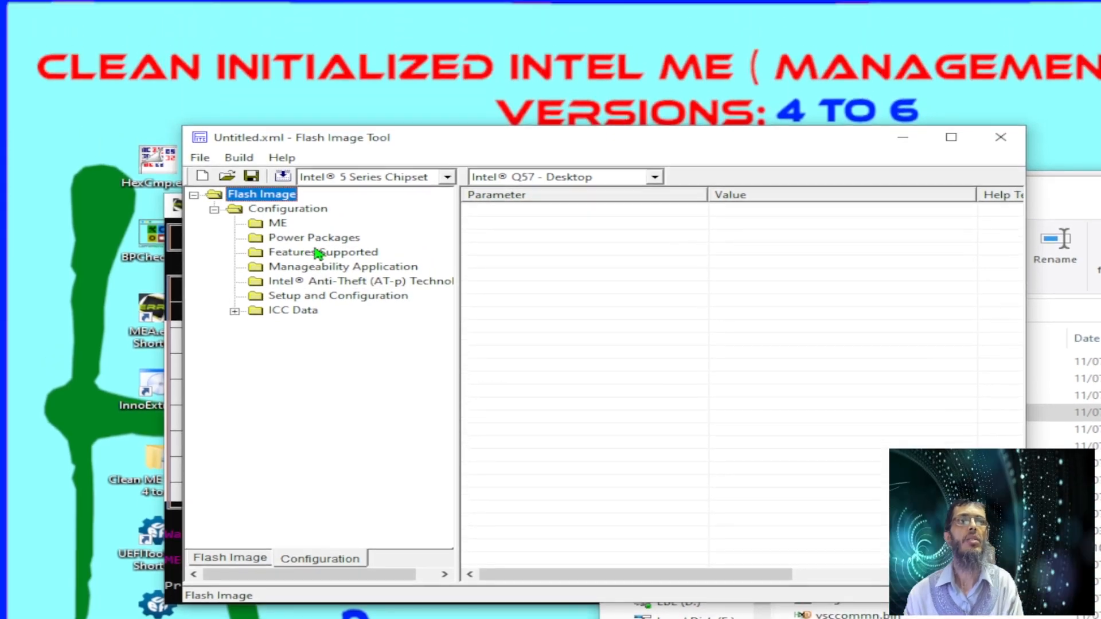
Under Features Supported, set Intel Anti-Theft Technology Permanently Disabled to Yes
click(317, 253)
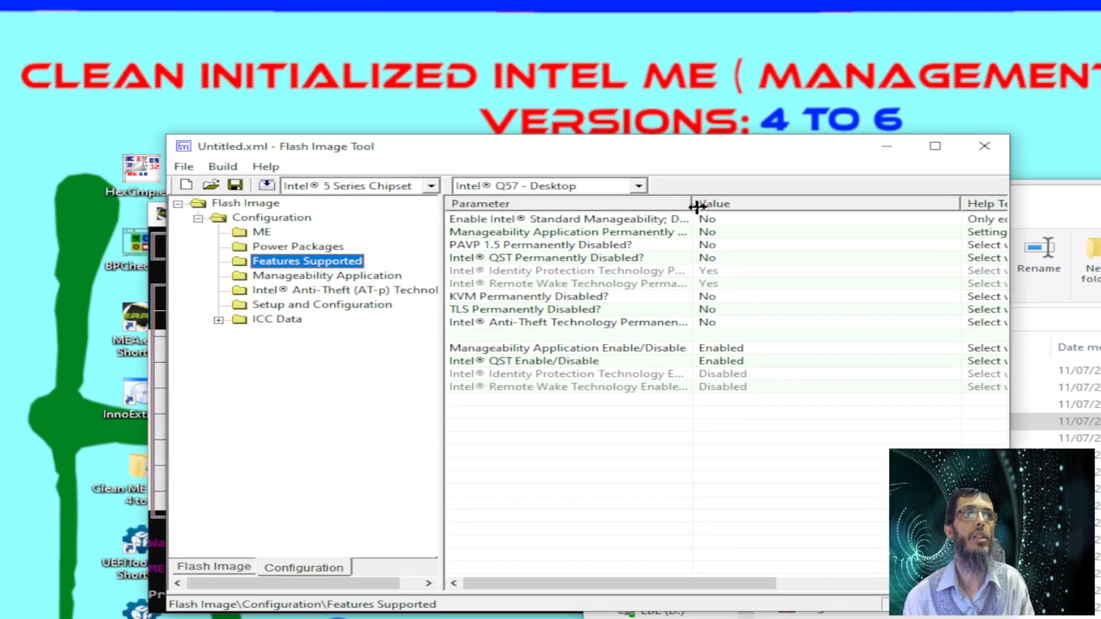
drag(697, 206, 800, 205)
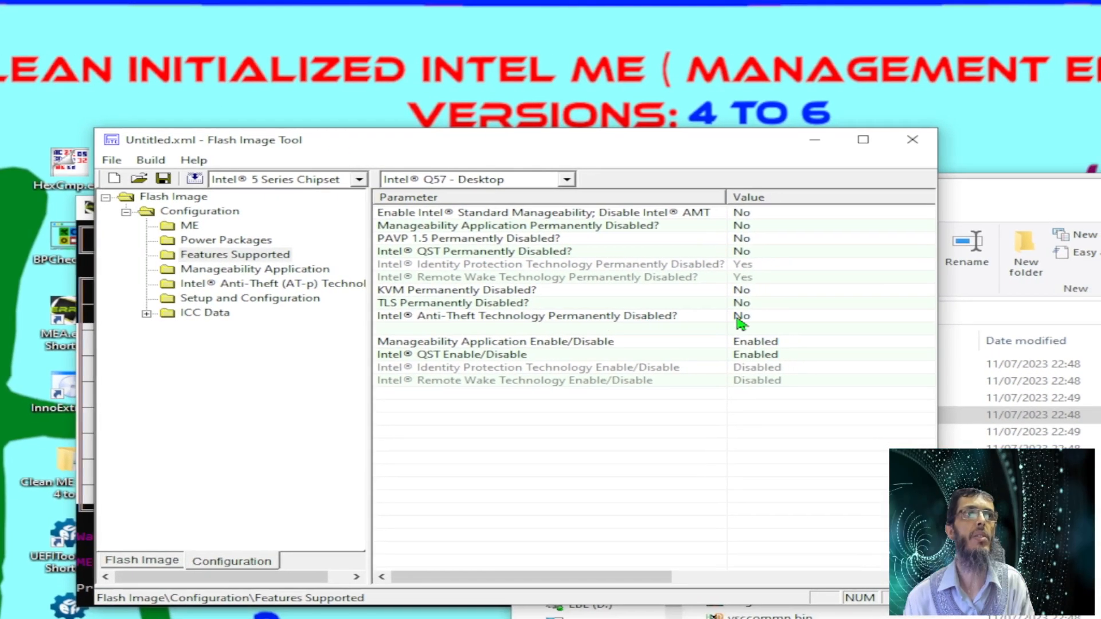
double_click(759, 319)
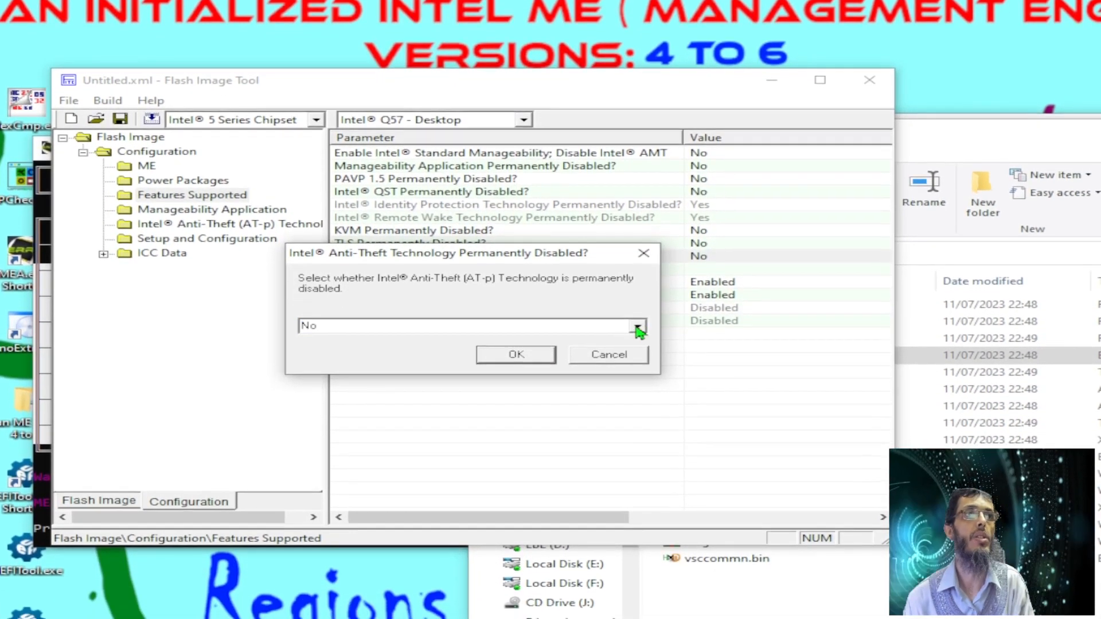
click(637, 334)
click(507, 351)
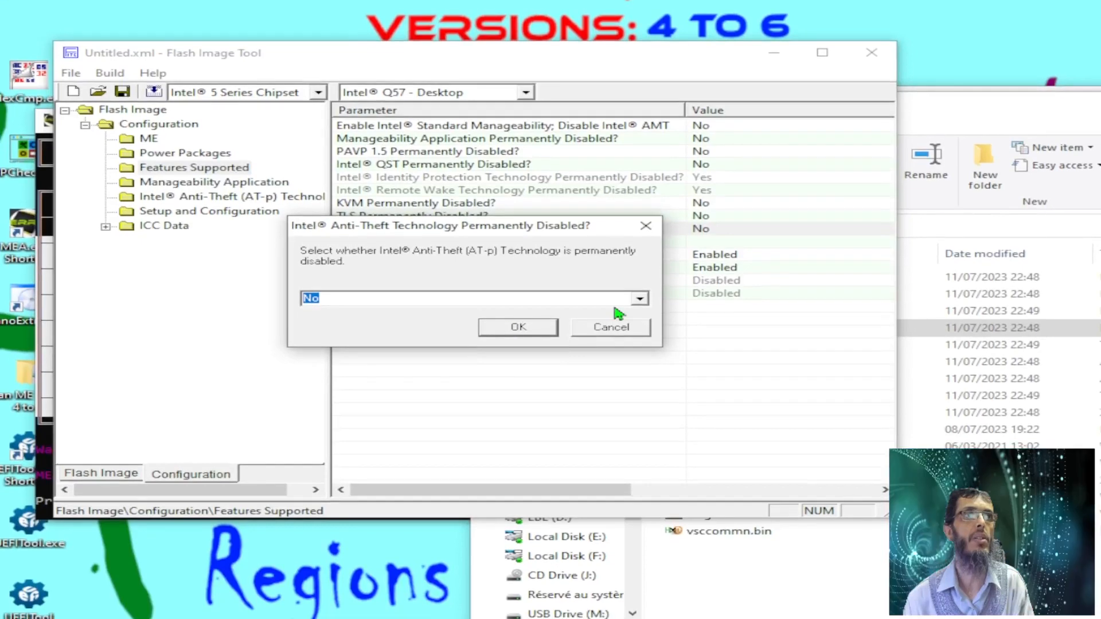
click(639, 301)
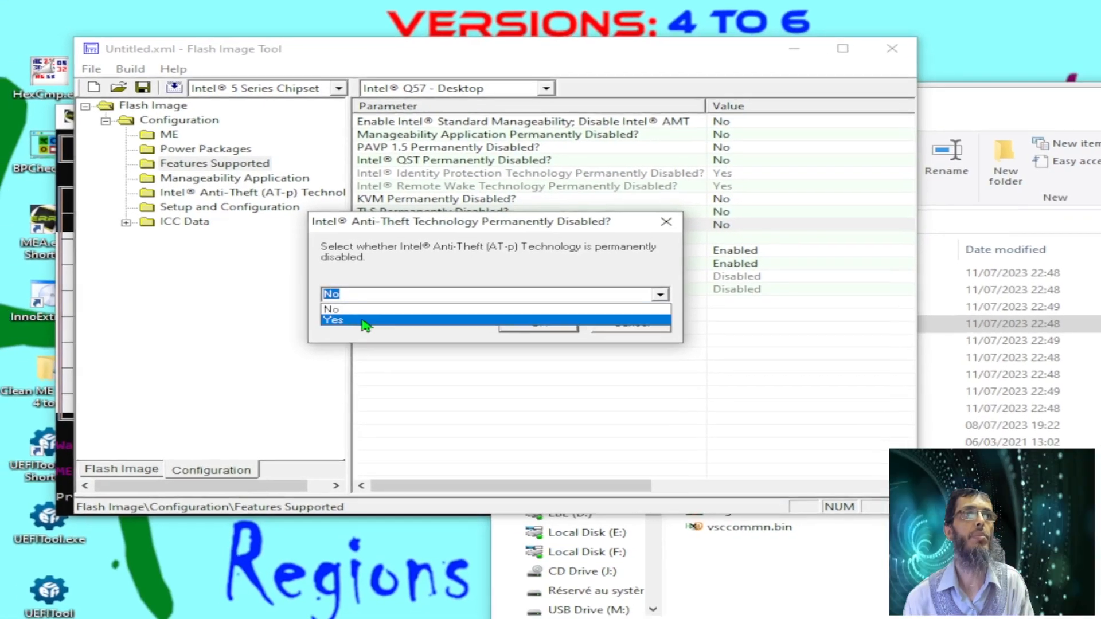
click(365, 320)
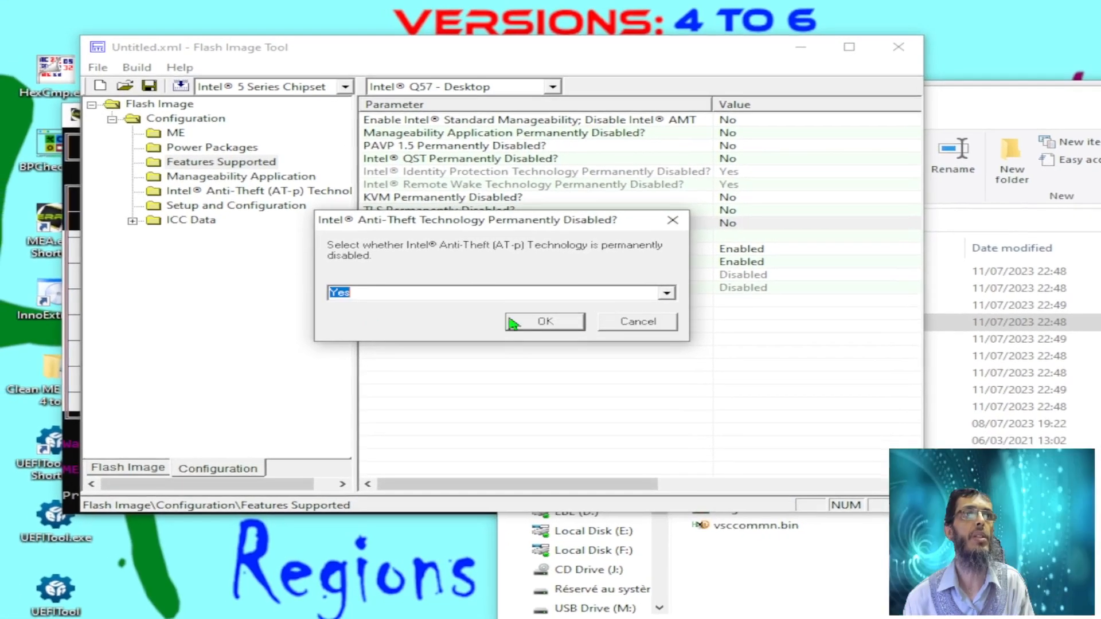
click(555, 323)
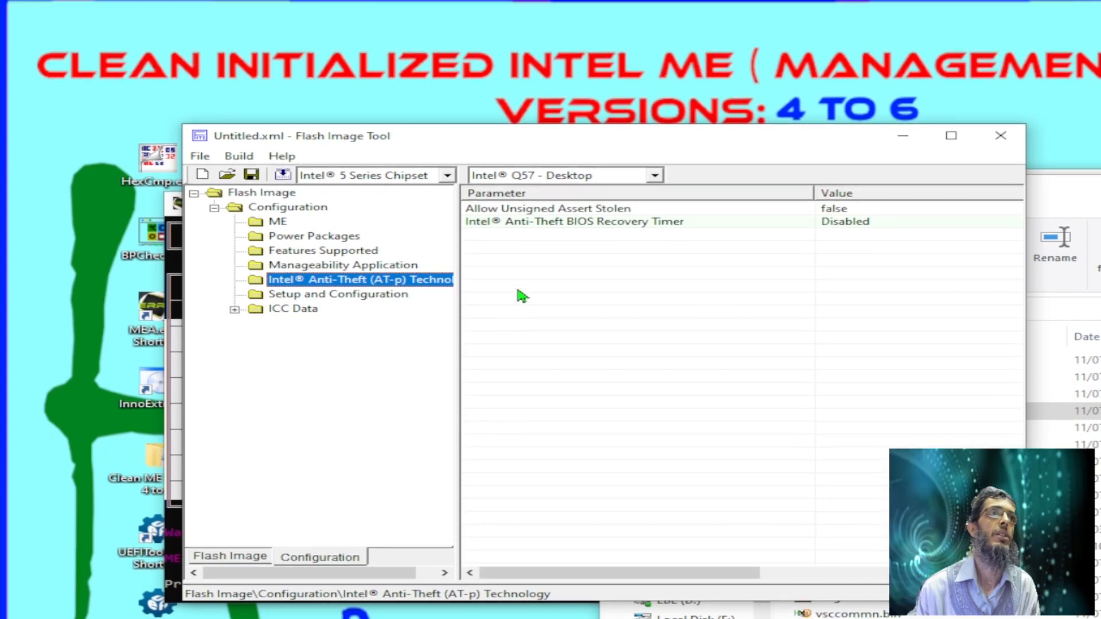
Review the Intel Anti-Theft (AT-p) Technology parameters, including the BIOS Recovery Timer
click(530, 232)
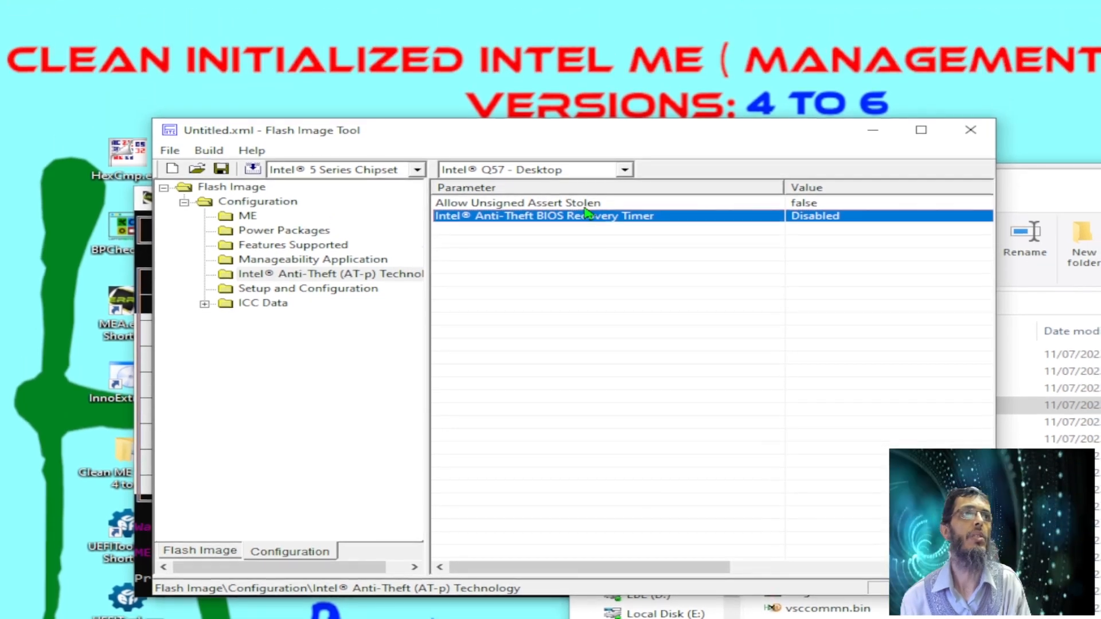
click(596, 117)
click(598, 139)
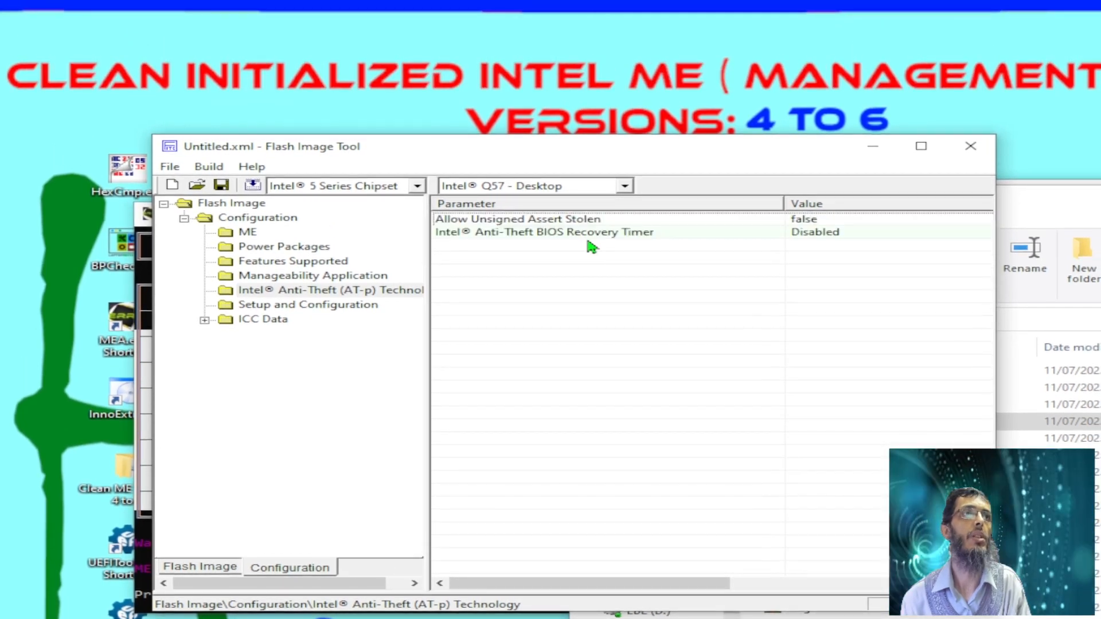
click(592, 235)
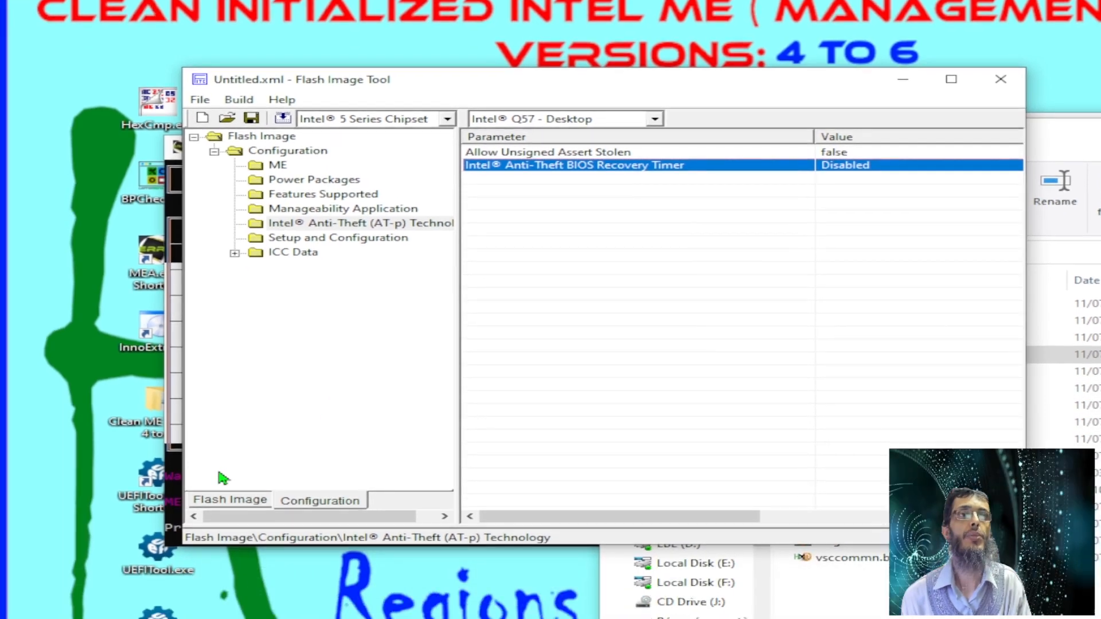
Inspect the PCH Strap 2 parameters in the Descriptor Region, and return to the Features Supported configuration
click(200, 566)
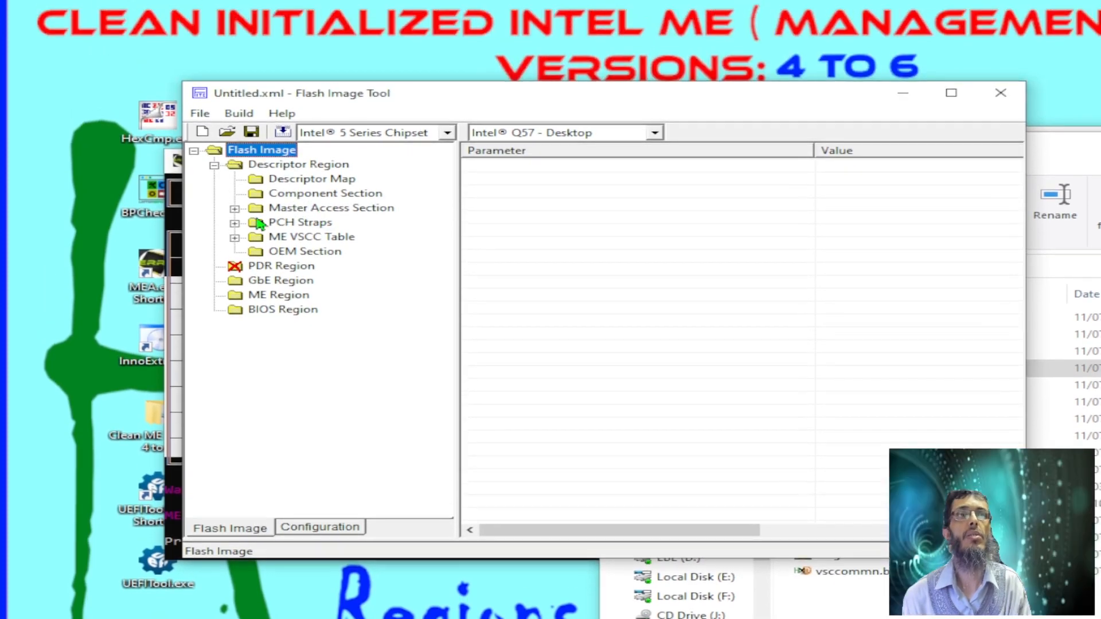
click(235, 264)
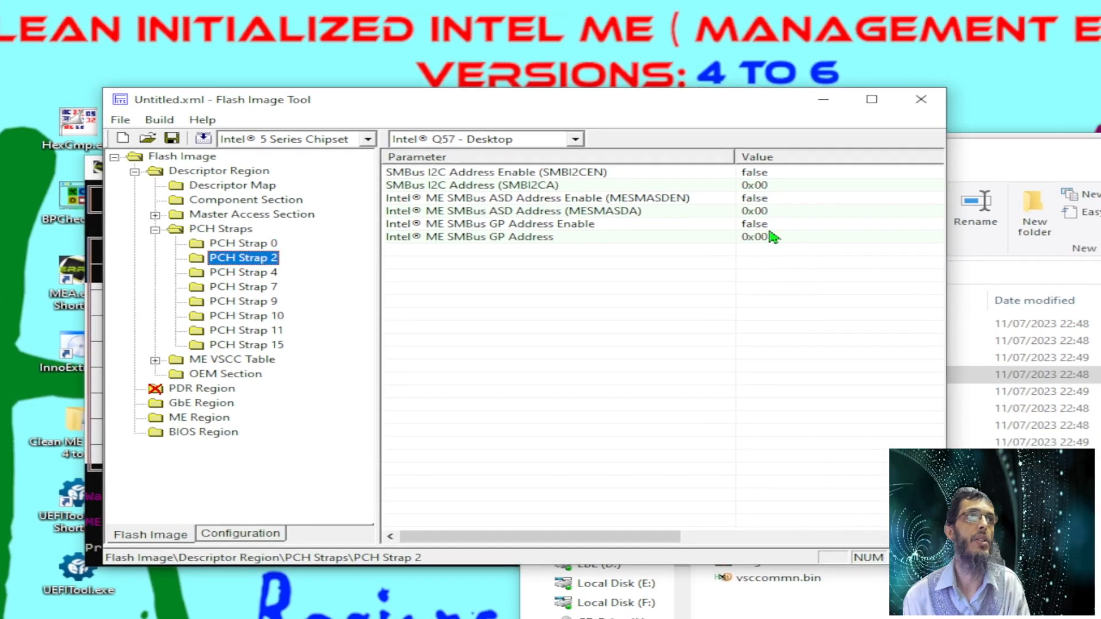
click(834, 214)
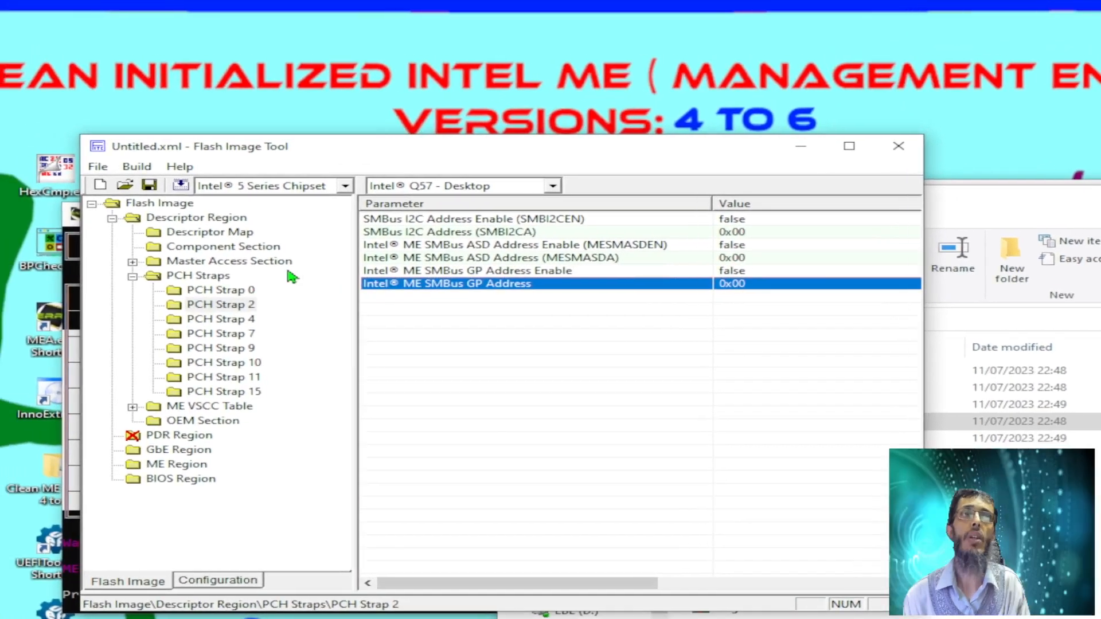
click(218, 580)
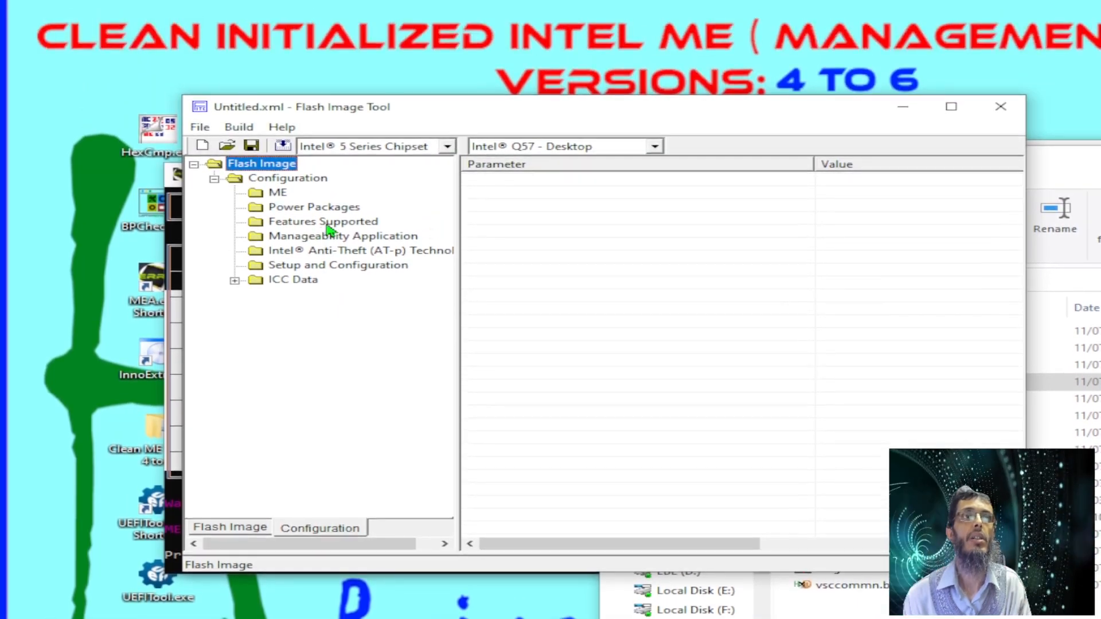
click(326, 225)
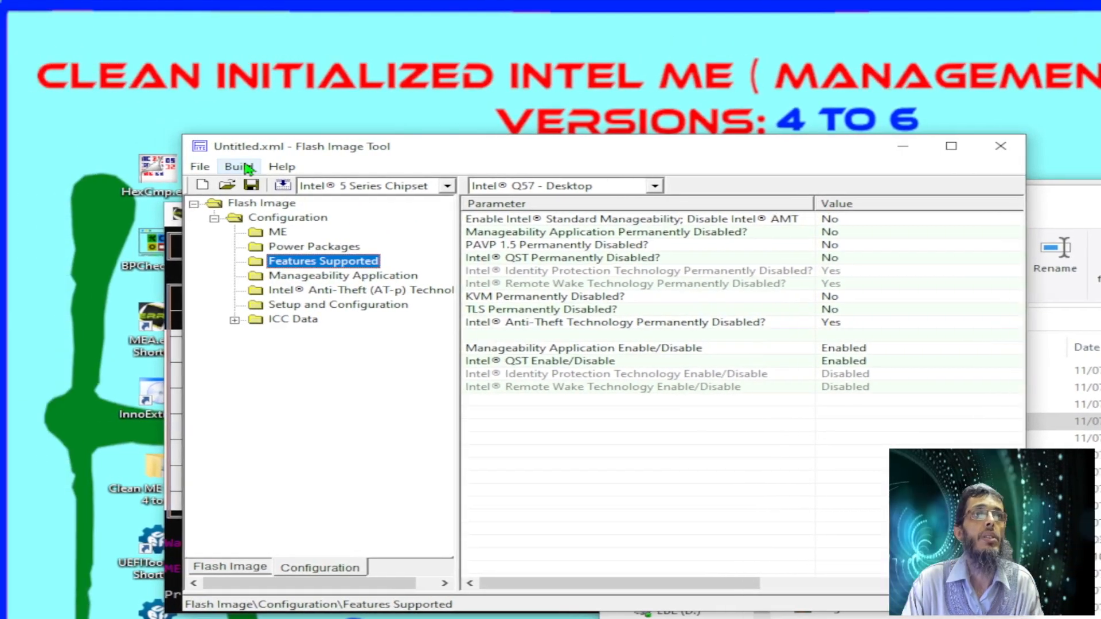
Save the configuration as V6.xml in the ME Version 6 folder and close Flash Image Tool
mouse_move(192, 172)
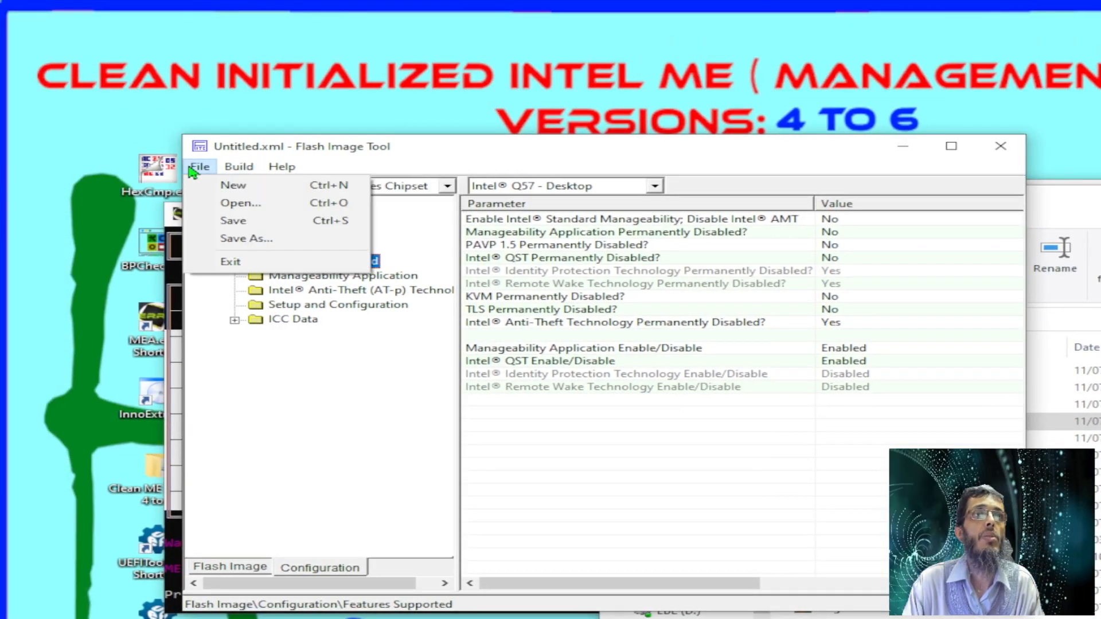
click(240, 237)
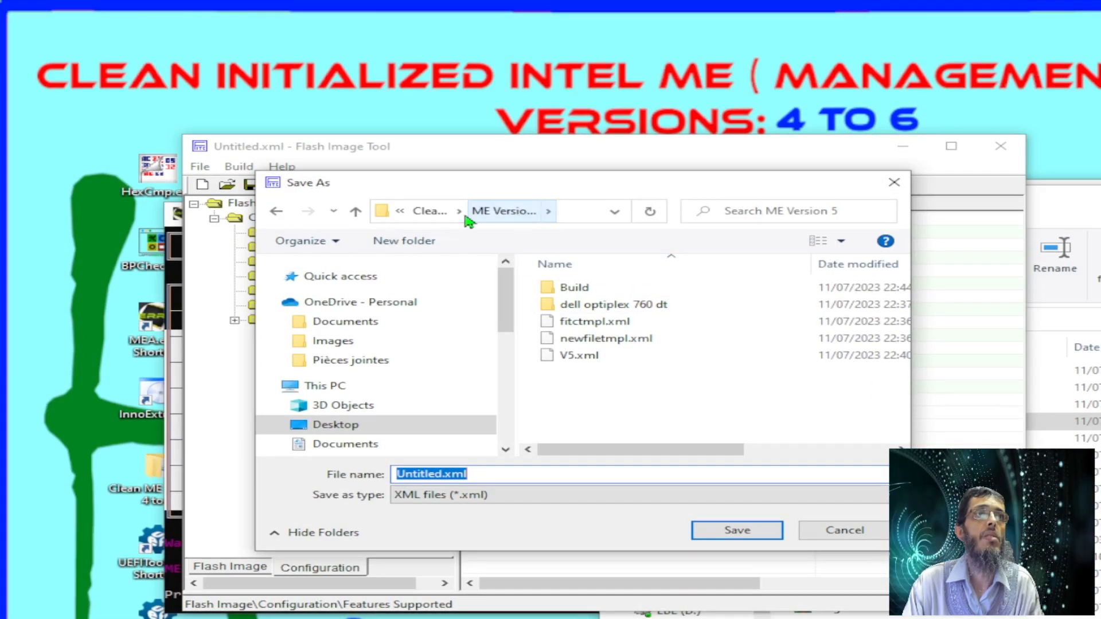
click(440, 212)
click(593, 320)
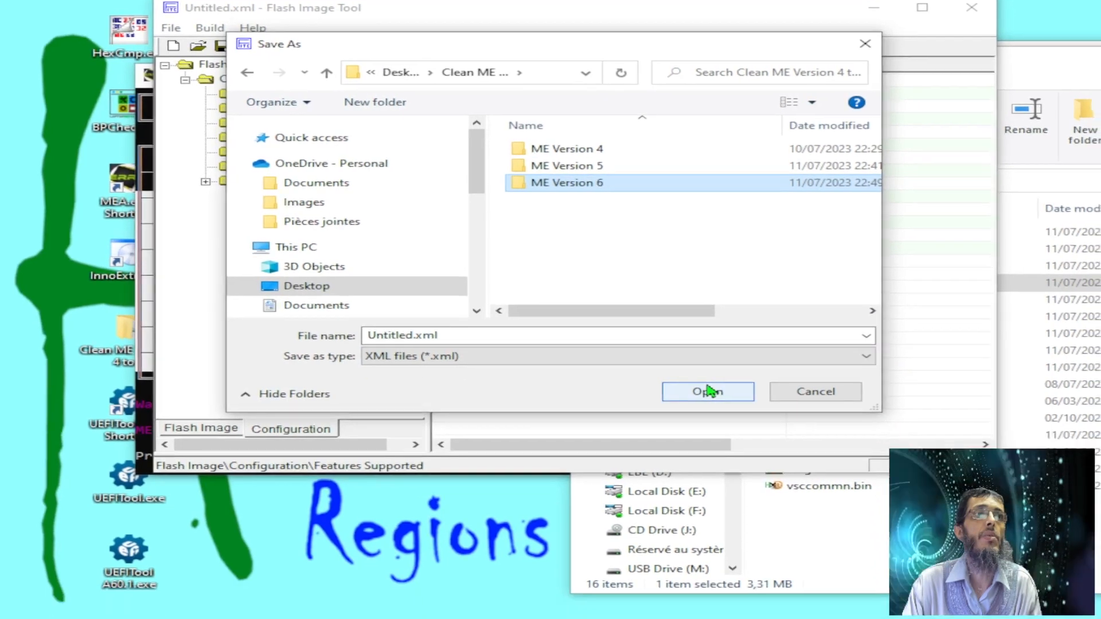
click(725, 457)
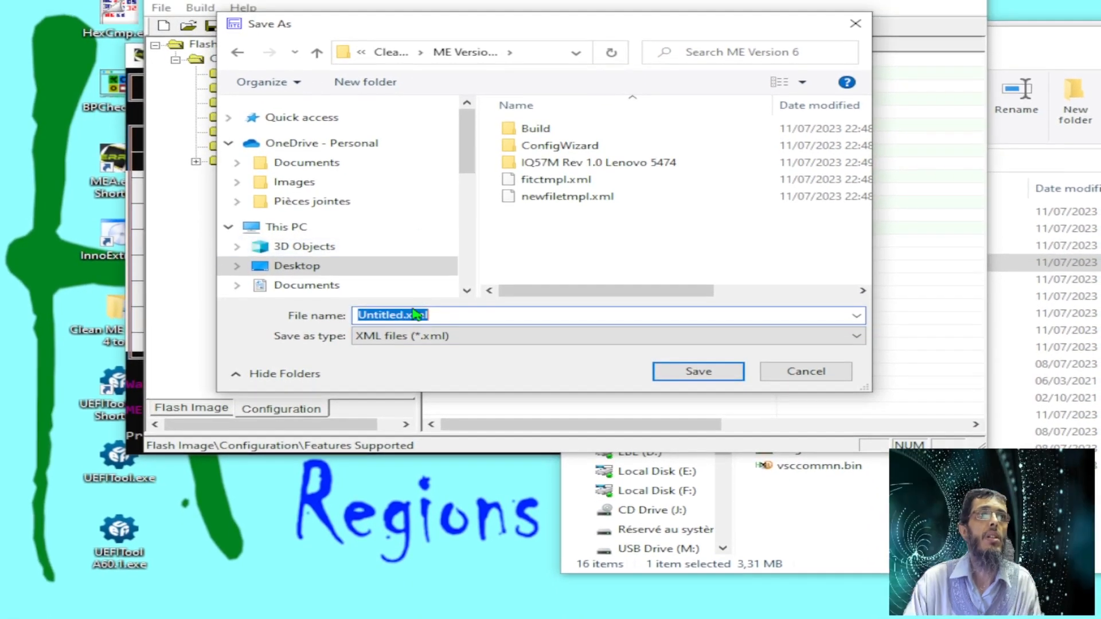
click(398, 314)
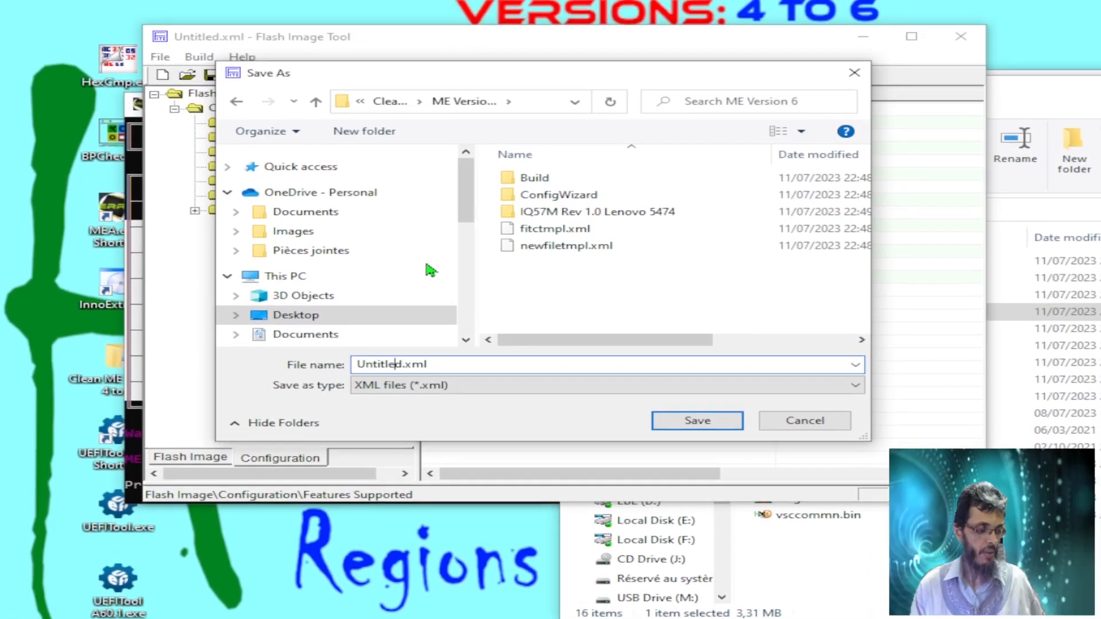
key(BackSpace)
key(BackSpace)
key(BackSpace)
key(BackSpace)
key(BackSpace)
key(BackSpace)
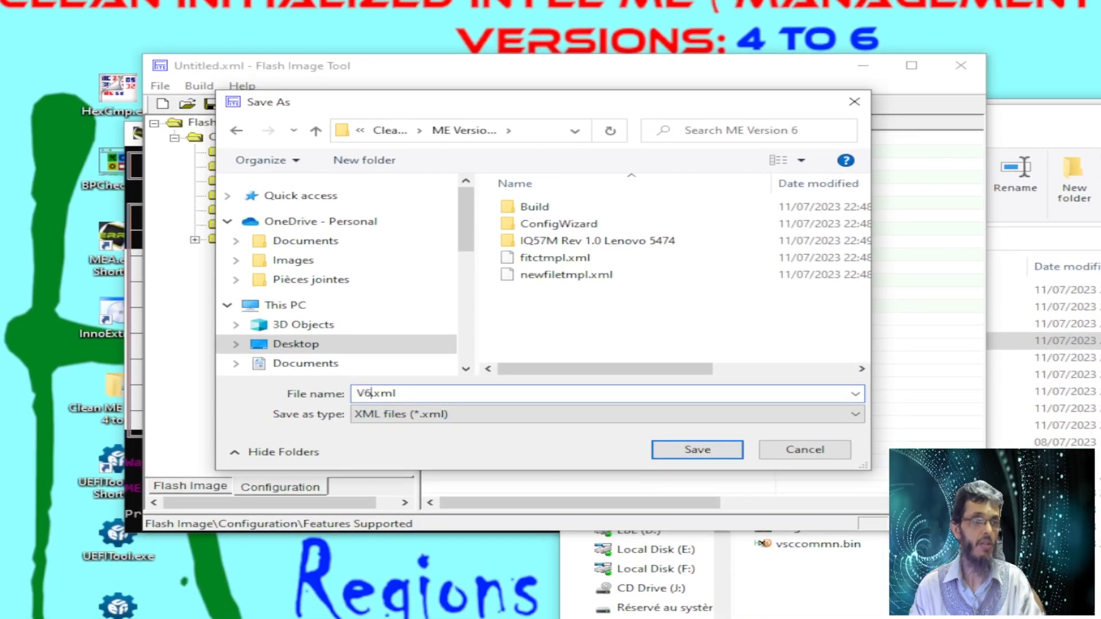
text(V6)
click(697, 449)
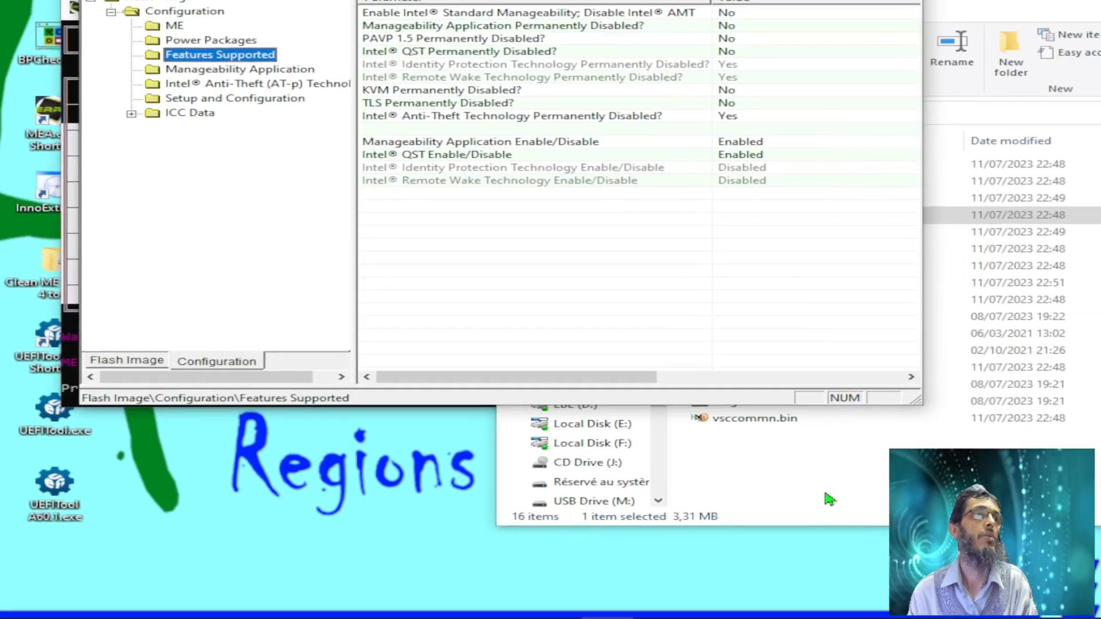
click(829, 499)
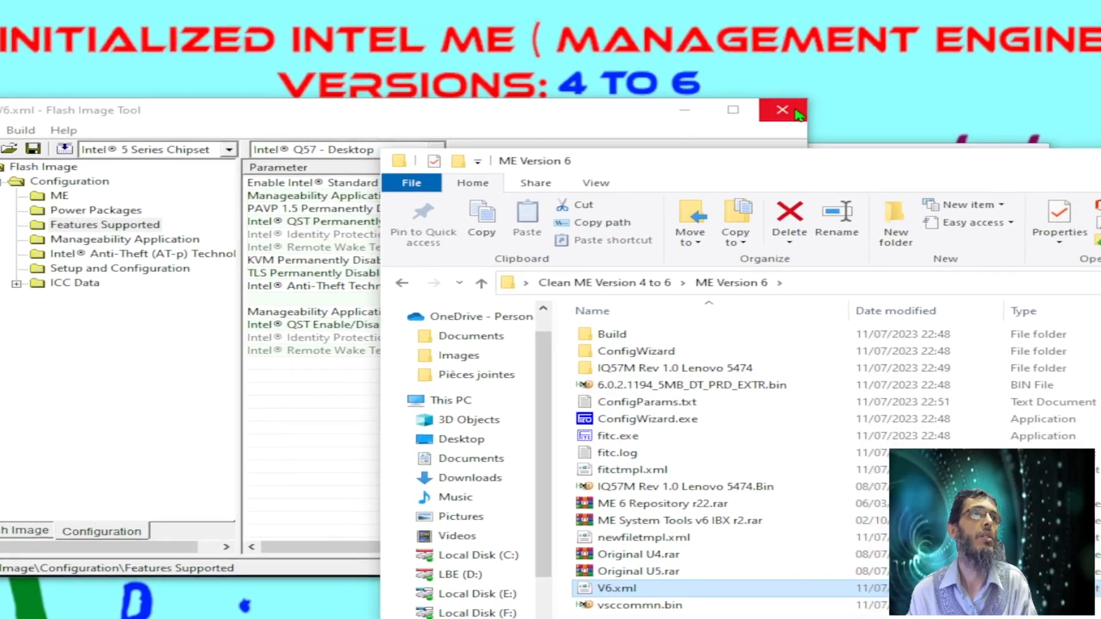
click(797, 112)
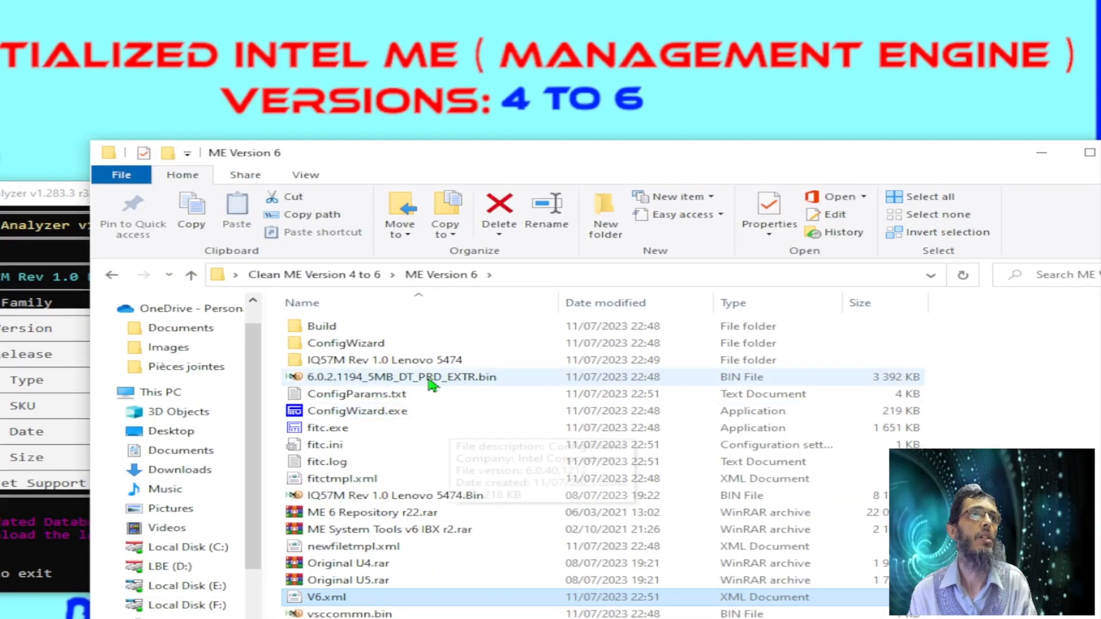
Copy 6.0.2.1194_5MB_DT_PRD_EXTR.bin into the Decomp folder inside IQ57M Rev 1.0 Lenovo 5474
click(367, 398)
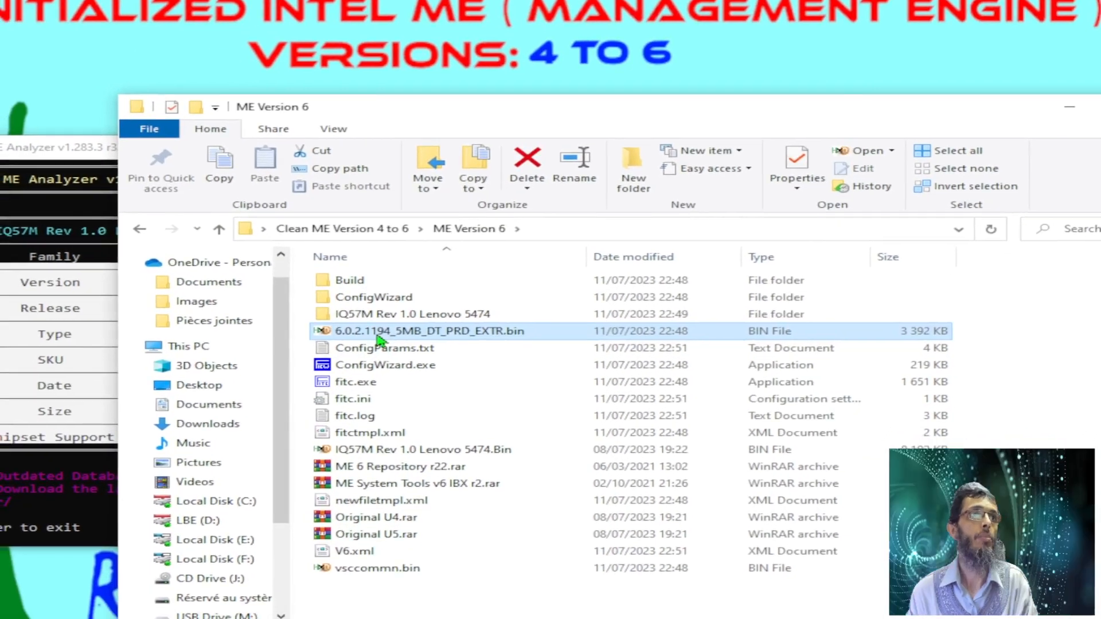
right_click(378, 339)
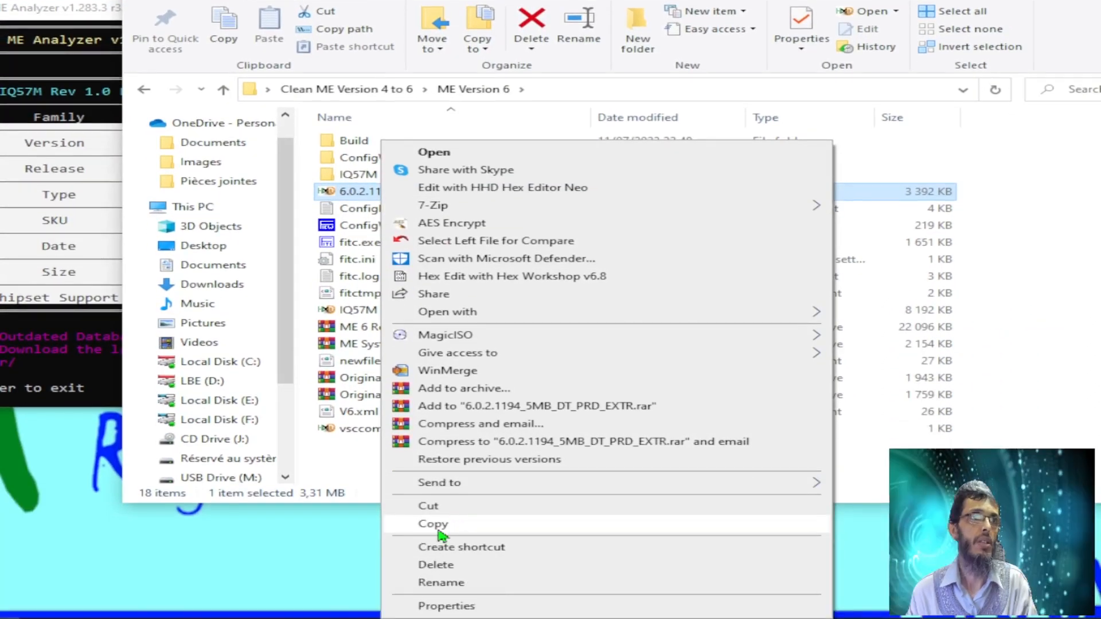
click(439, 530)
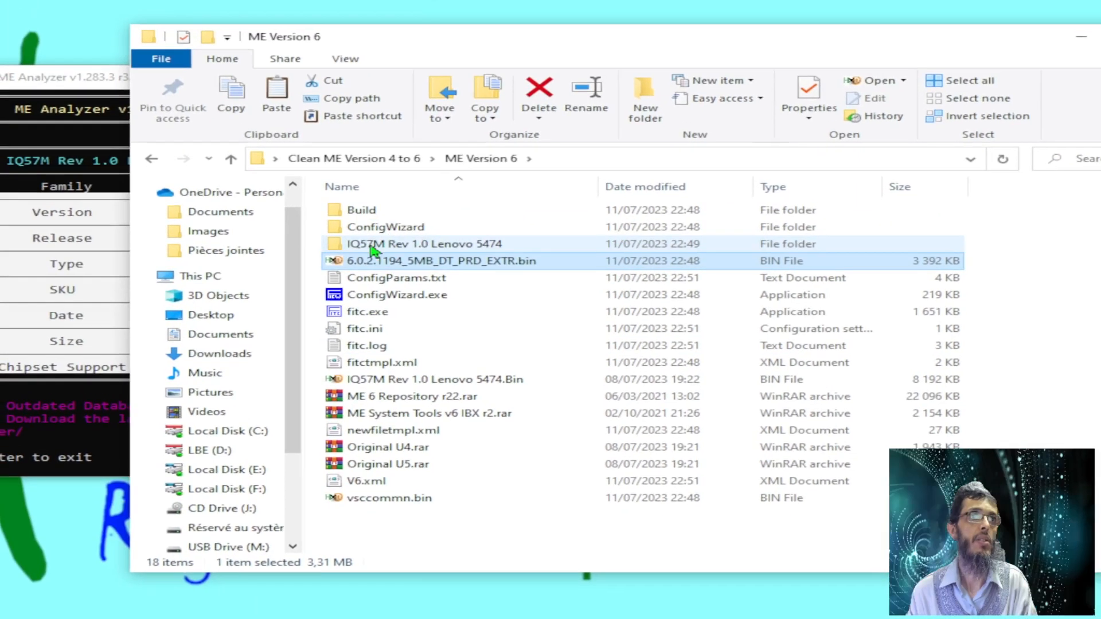
double_click(361, 175)
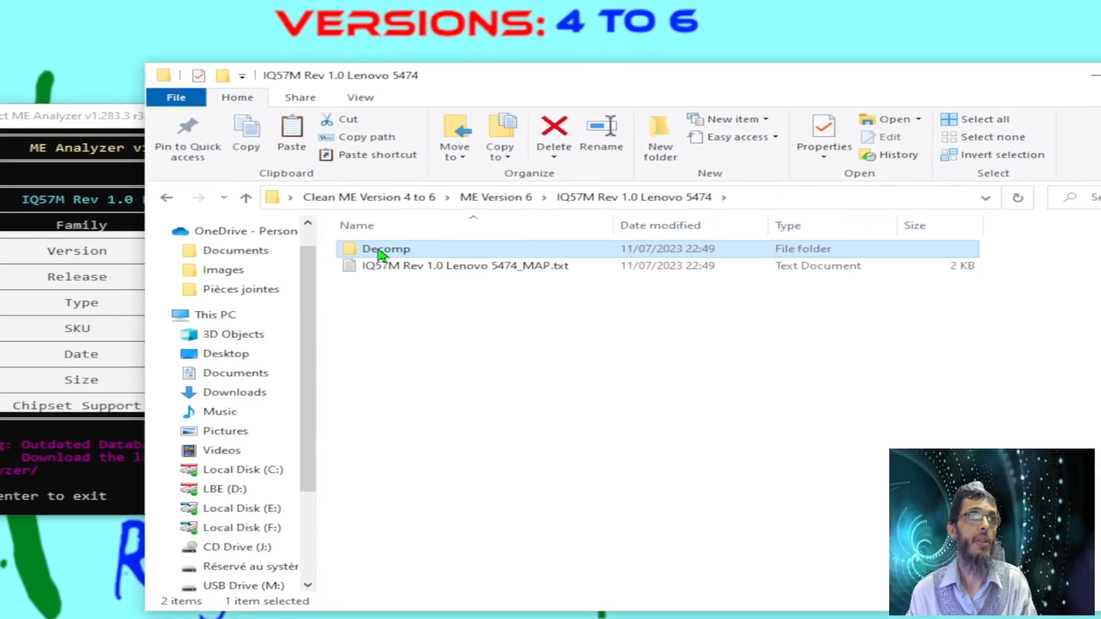
double_click(374, 227)
right_click(388, 411)
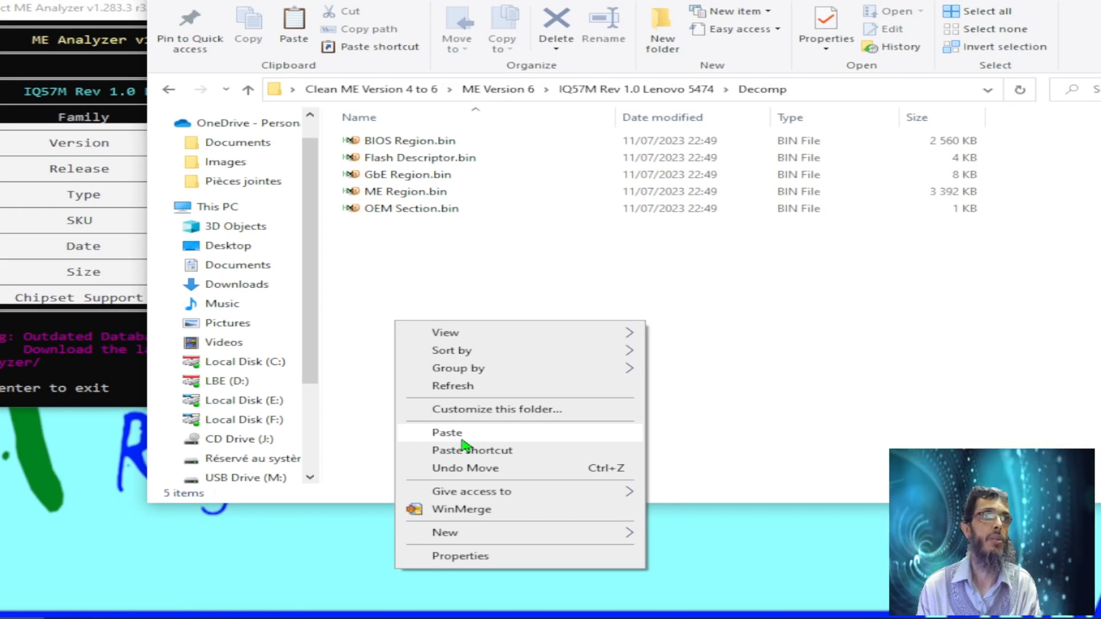
click(449, 434)
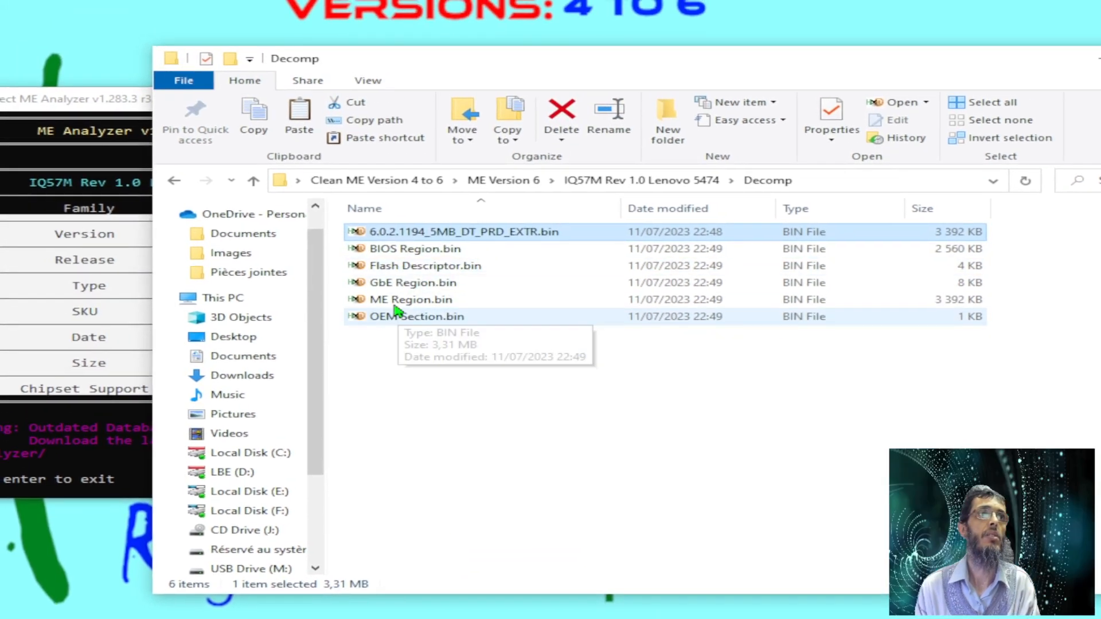
Rename the original ME Region.bin to .bin, and rename 6.0.2.1194_5MB_DT_PRD_EXTR.bin to ME Region.bin in the Decomp folder
click(419, 289)
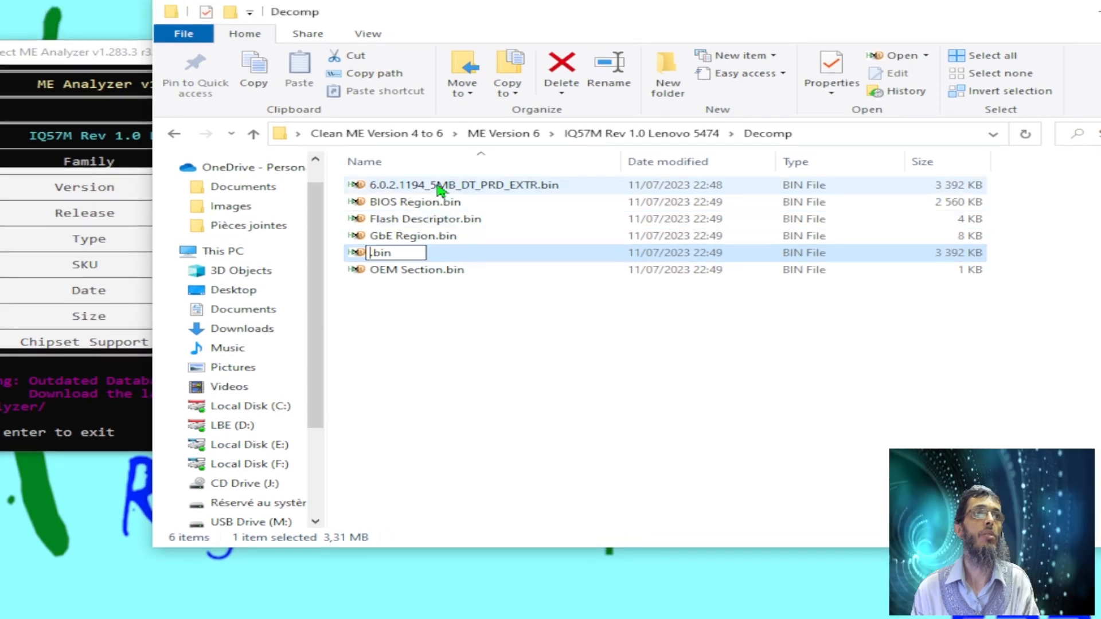
click(432, 146)
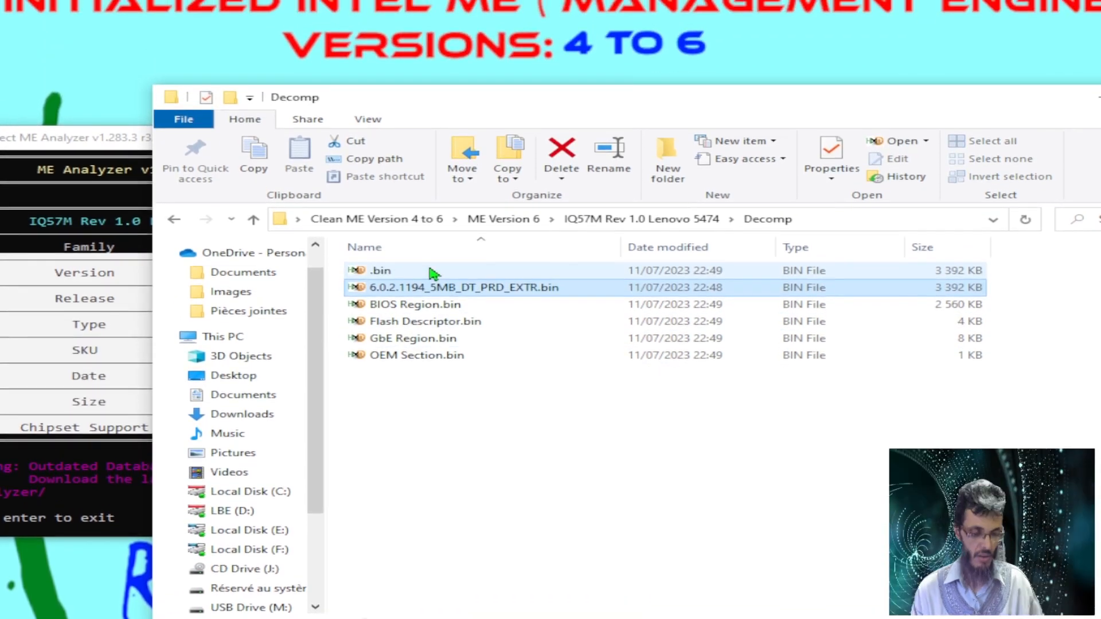
key(F2)
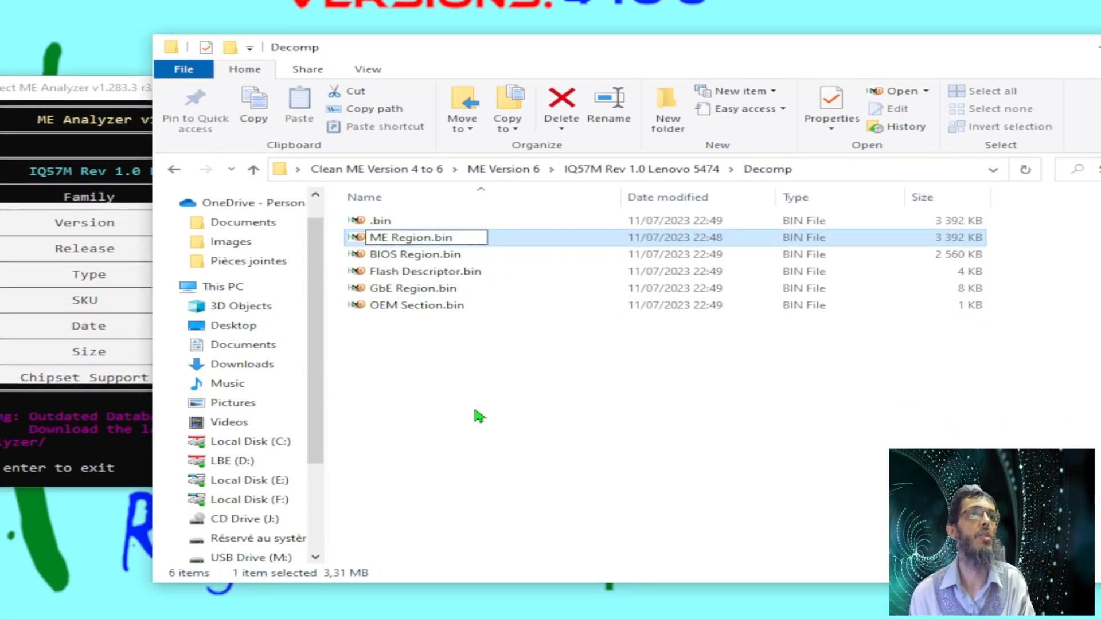
click(476, 492)
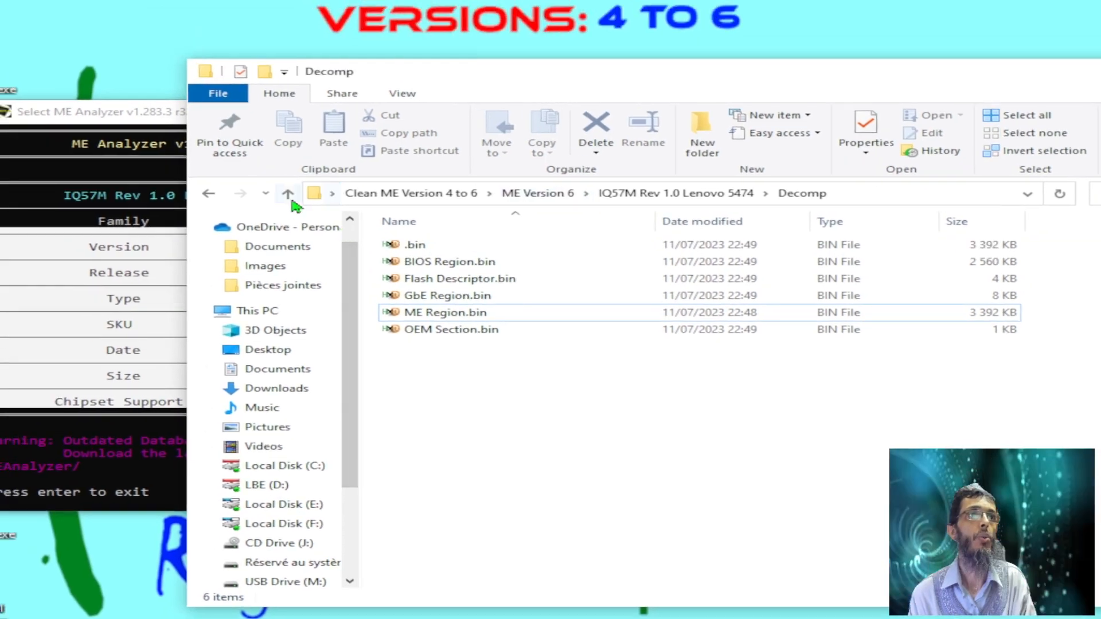
Launch fitc.exe from the ME Version 6 folder and open the Build folder, arranging both windows so they are visible together
click(252, 118)
click(319, 226)
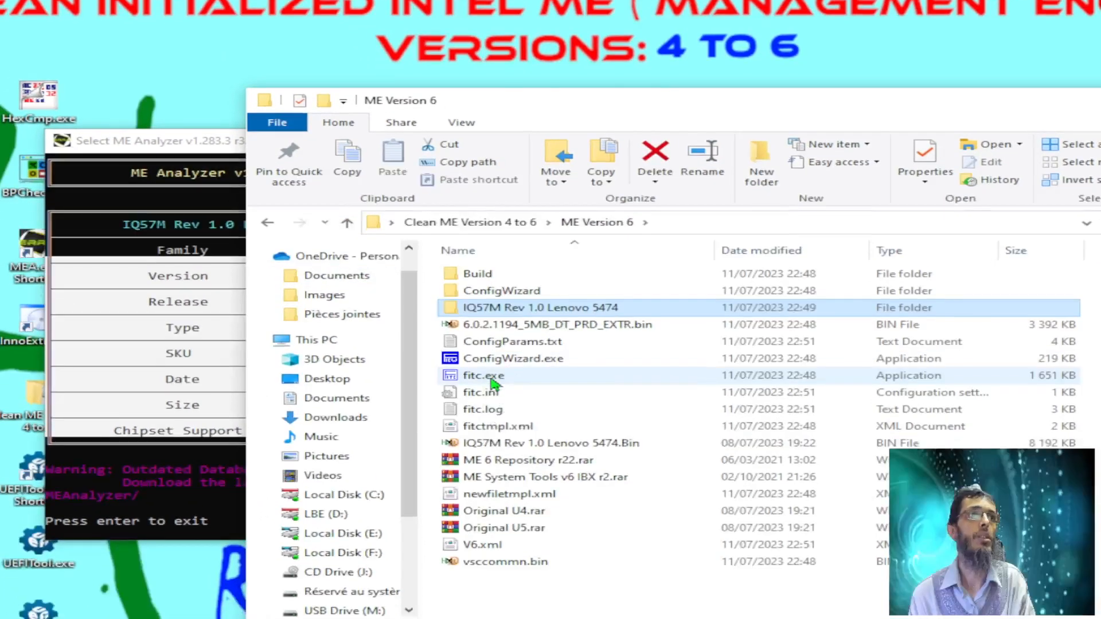
click(461, 382)
double_click(484, 357)
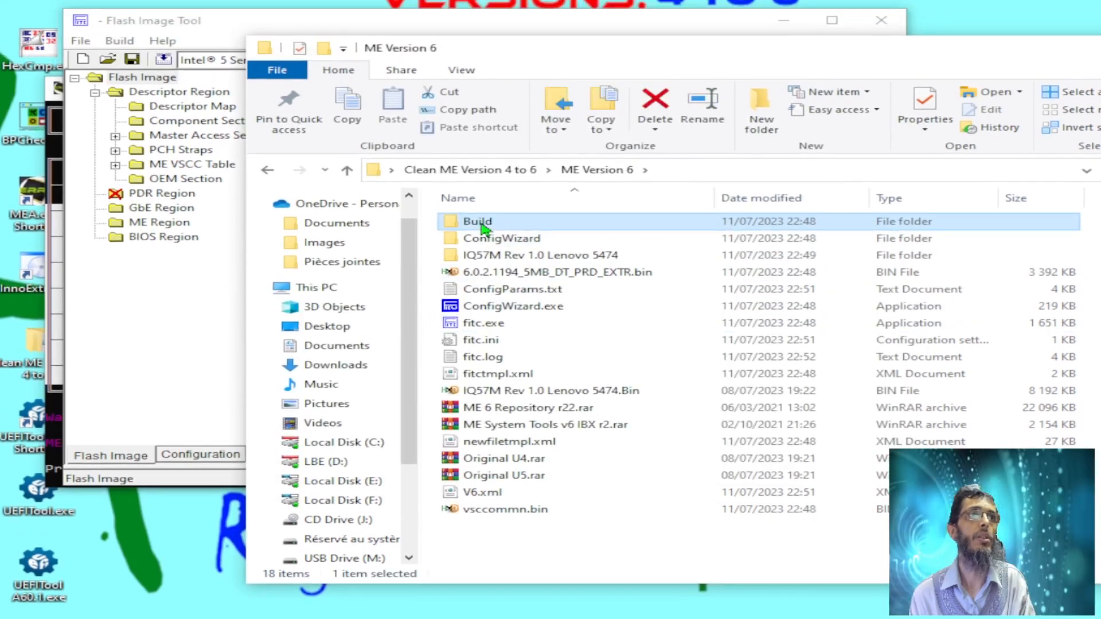
double_click(478, 159)
drag(526, 148, 438, 82)
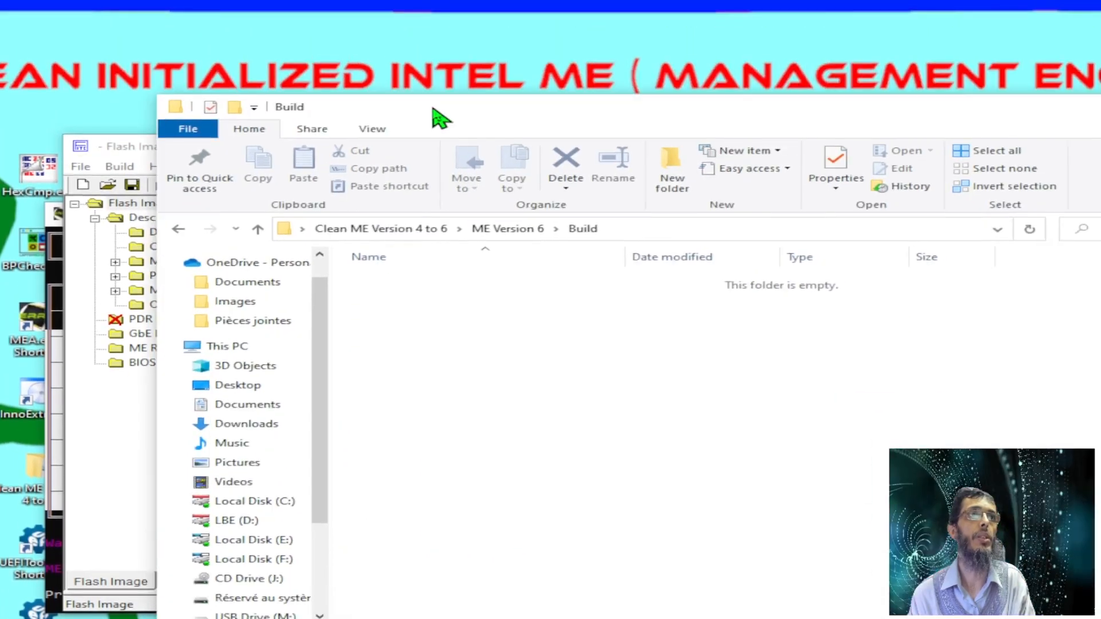
click(142, 476)
drag(559, 155, 676, 335)
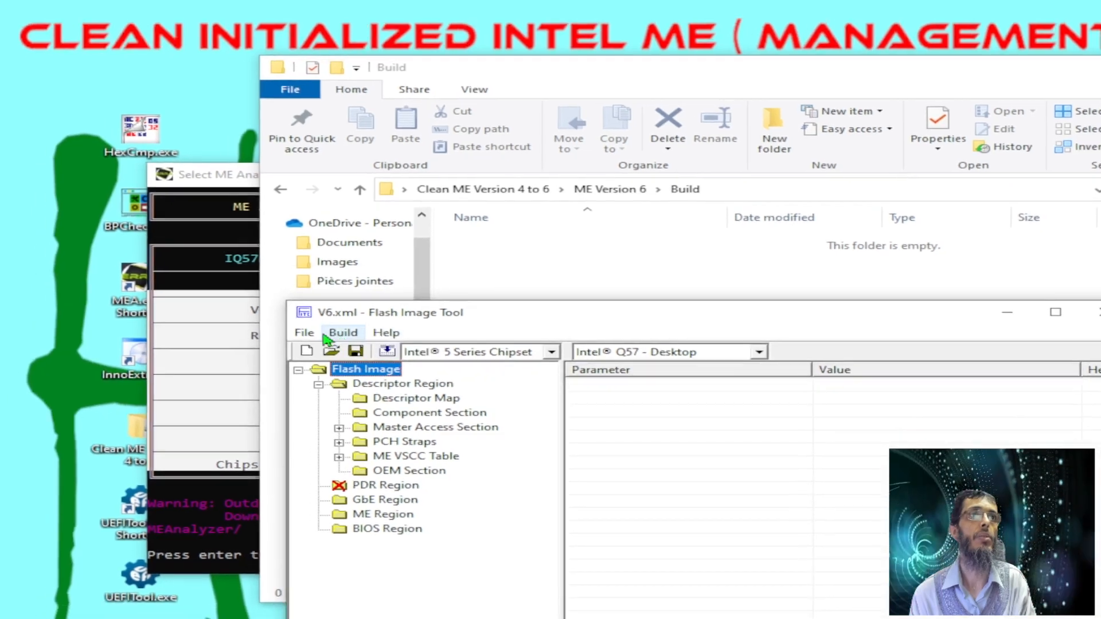
Load the V6.xml configuration into Flash Image Tool and build the flash image
click(277, 328)
click(366, 343)
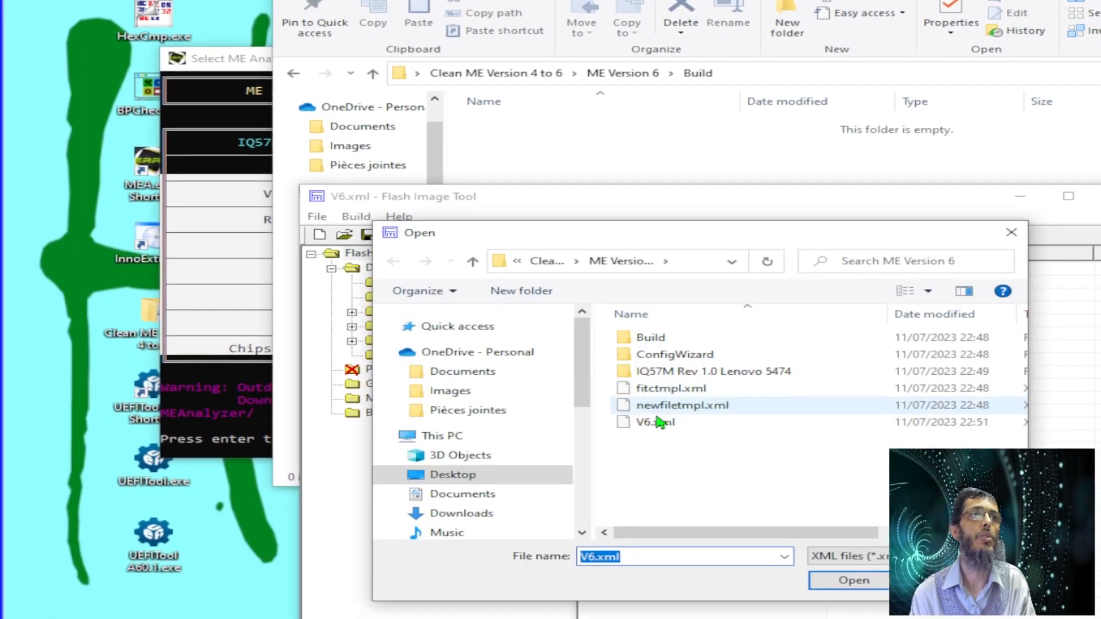
click(659, 422)
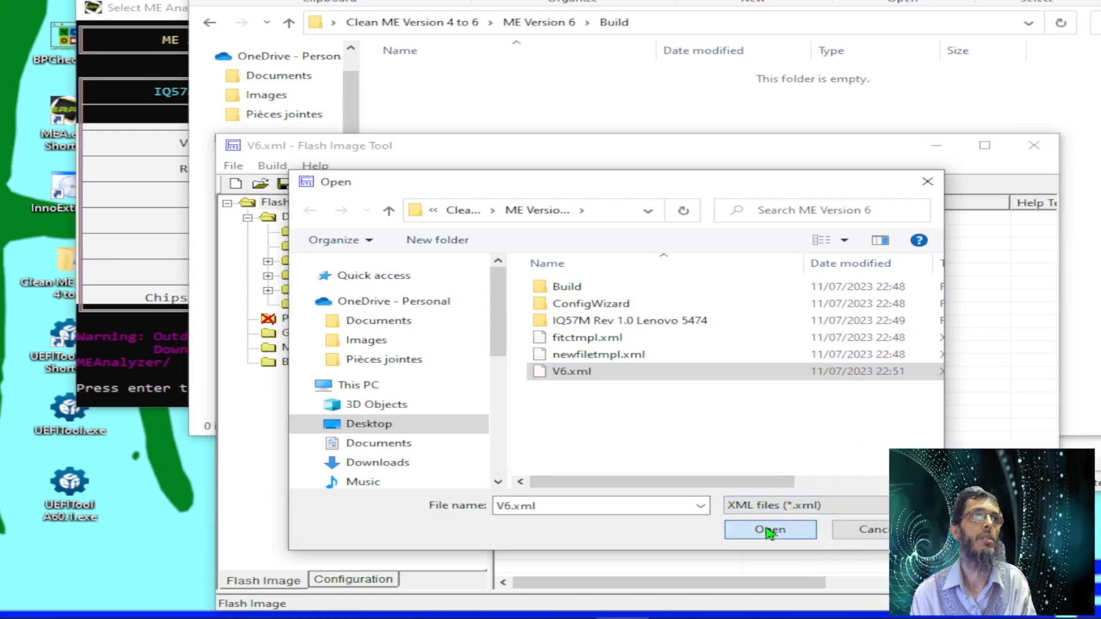
click(851, 530)
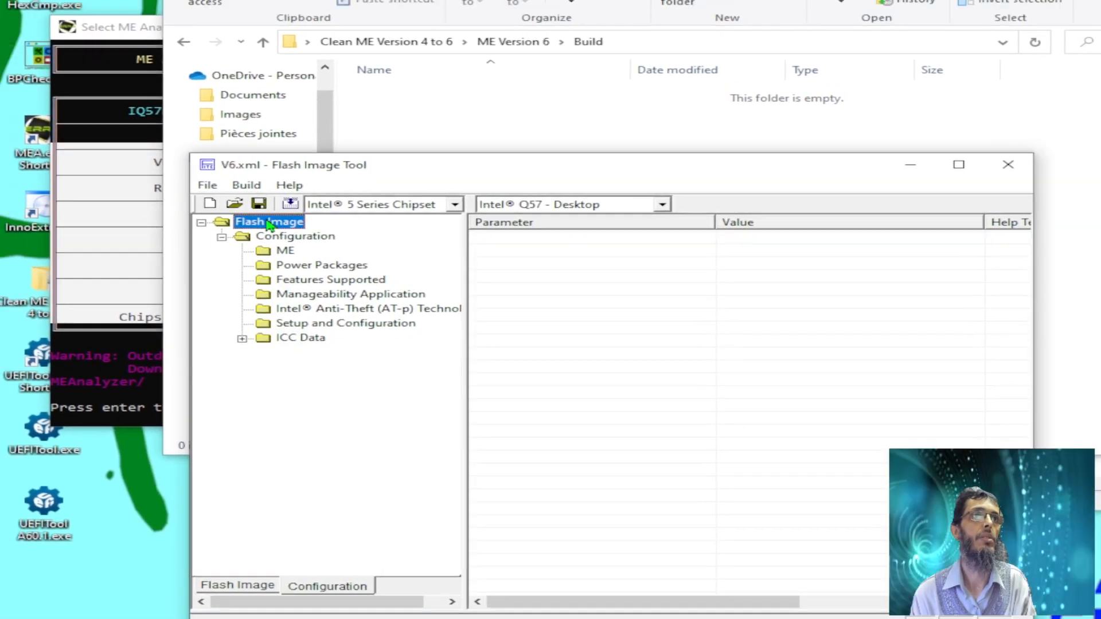
click(243, 167)
click(304, 246)
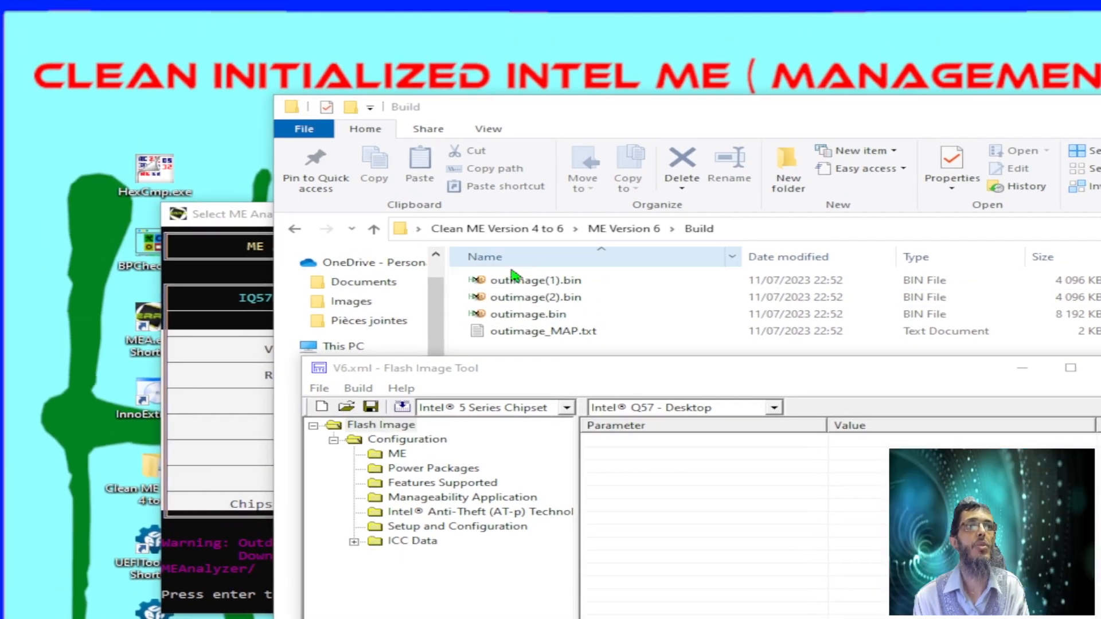
Examine the generated outimage BIN files in the Build folder, comparing the two split images with the full image
click(498, 286)
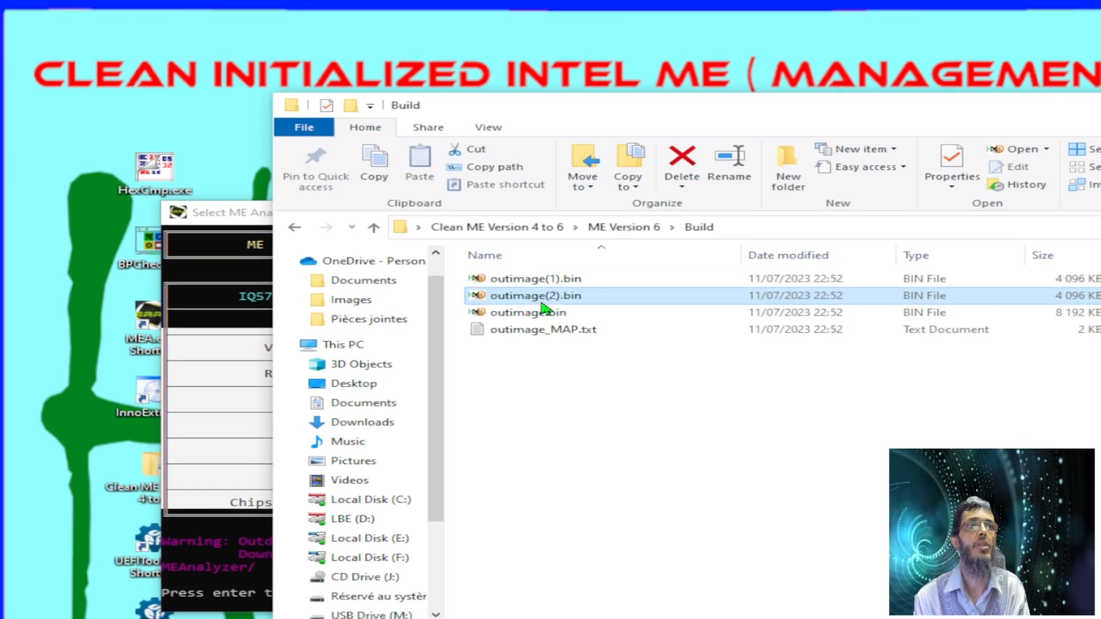
click(554, 280)
click(544, 299)
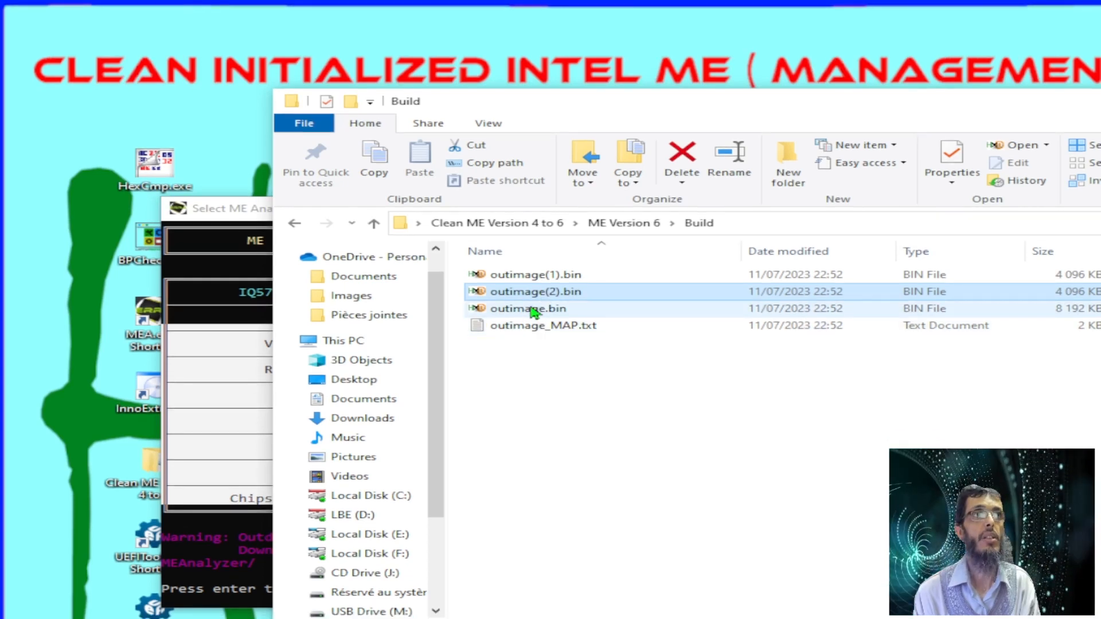
click(533, 316)
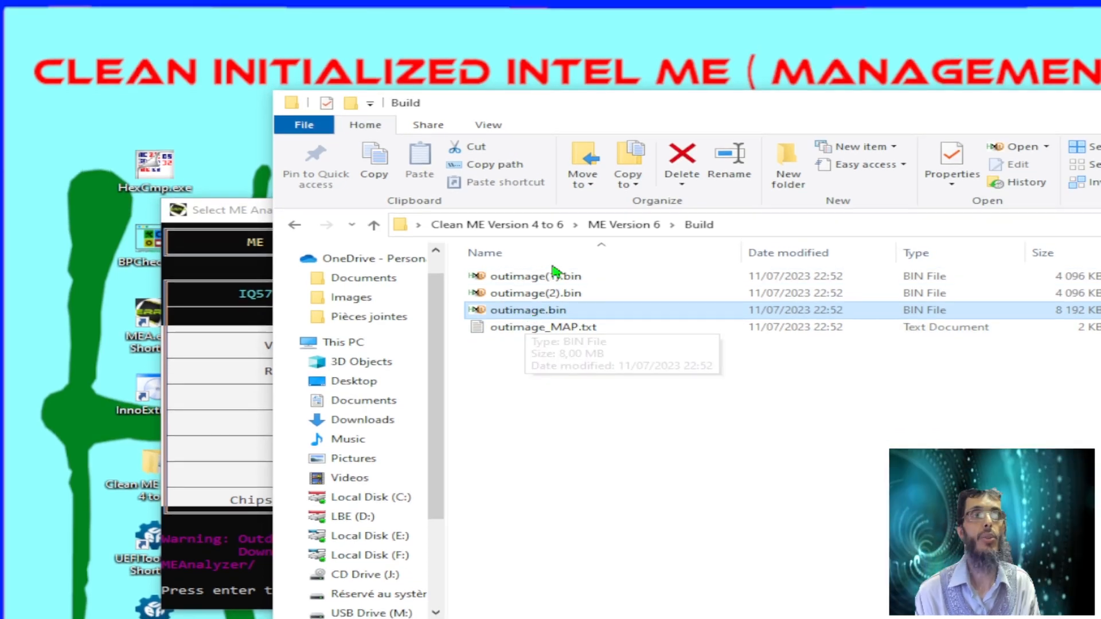
click(545, 291)
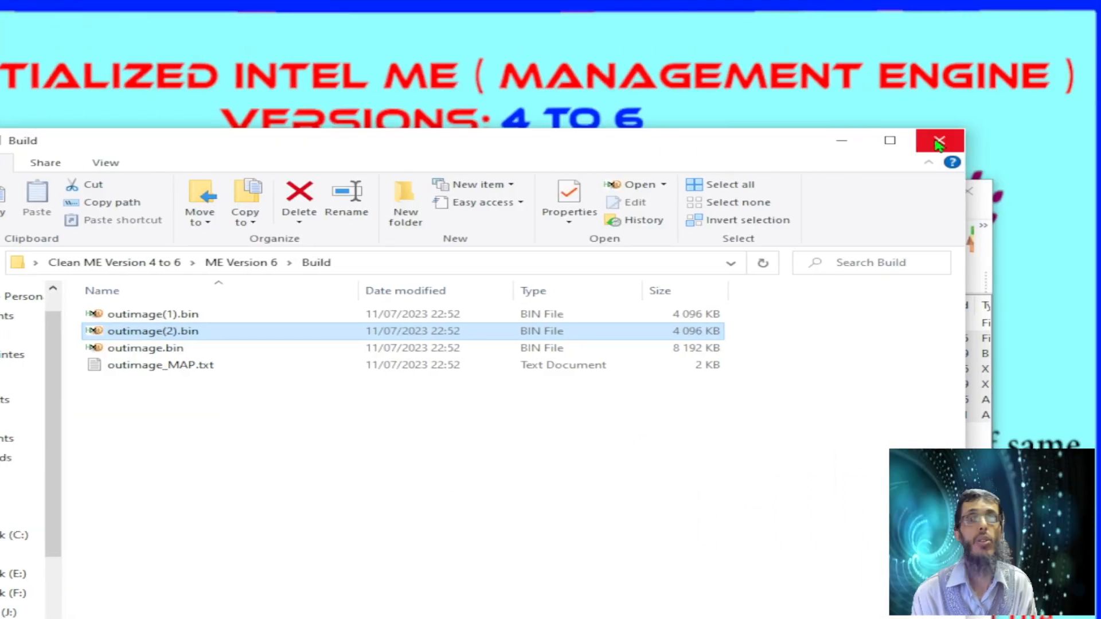
Close the Build folder, Flash Image Tool, ME Analyzer and the ME System Tools v6 IBX r2.rar archive
click(938, 141)
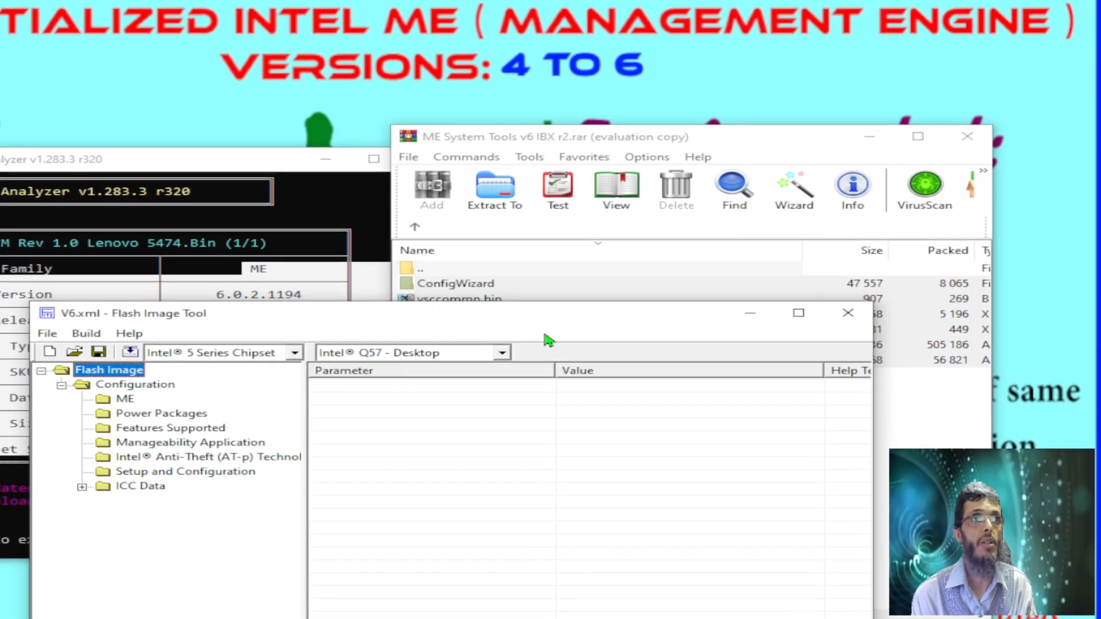
click(854, 300)
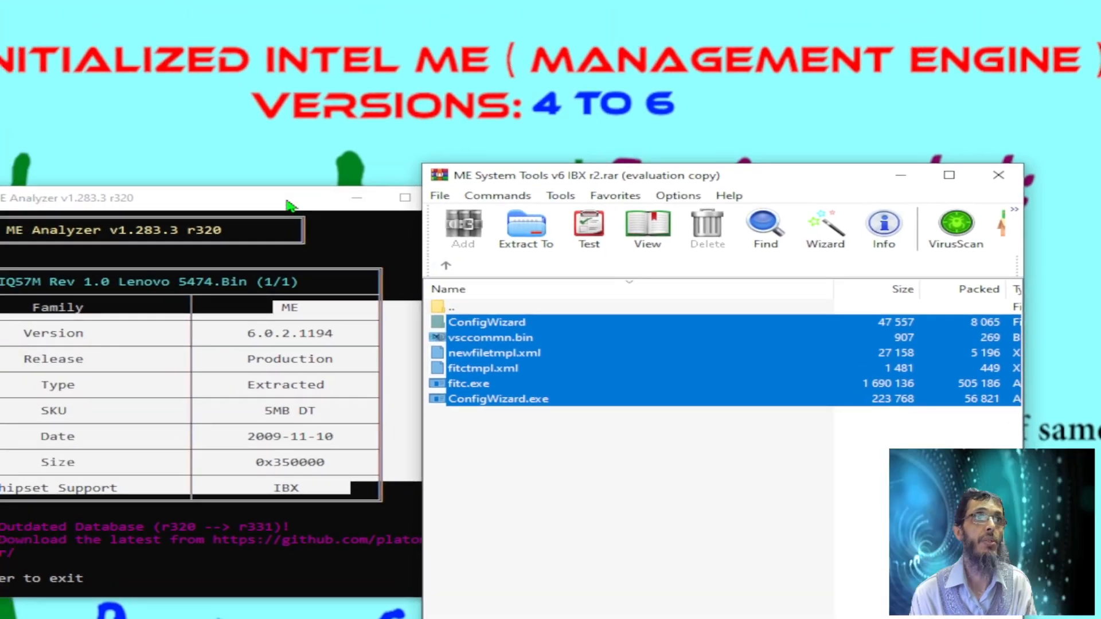
click(290, 205)
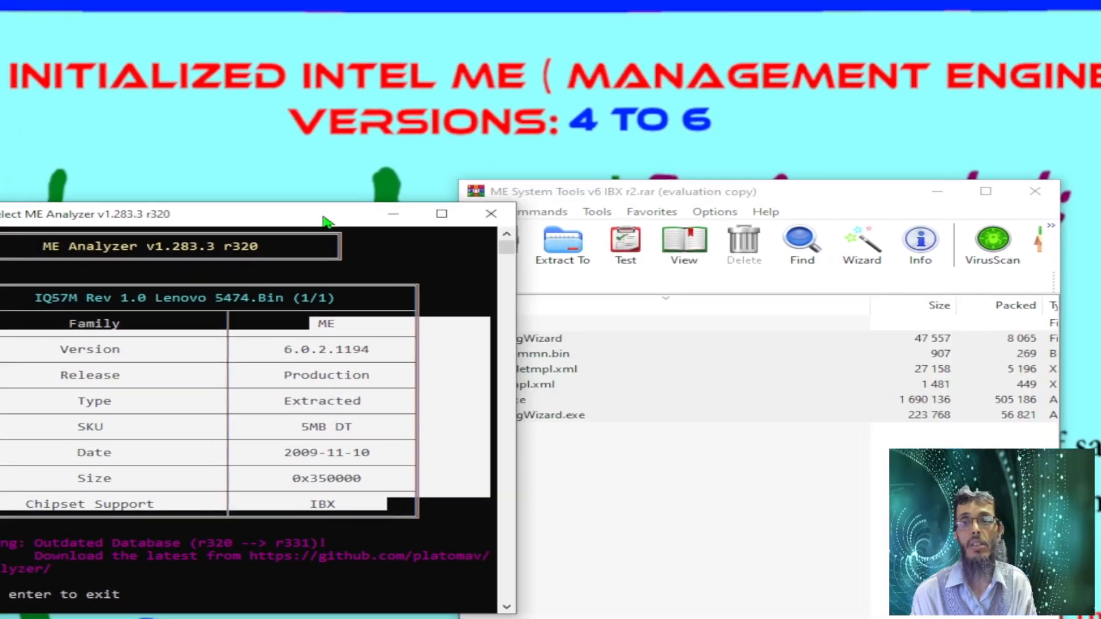
click(503, 219)
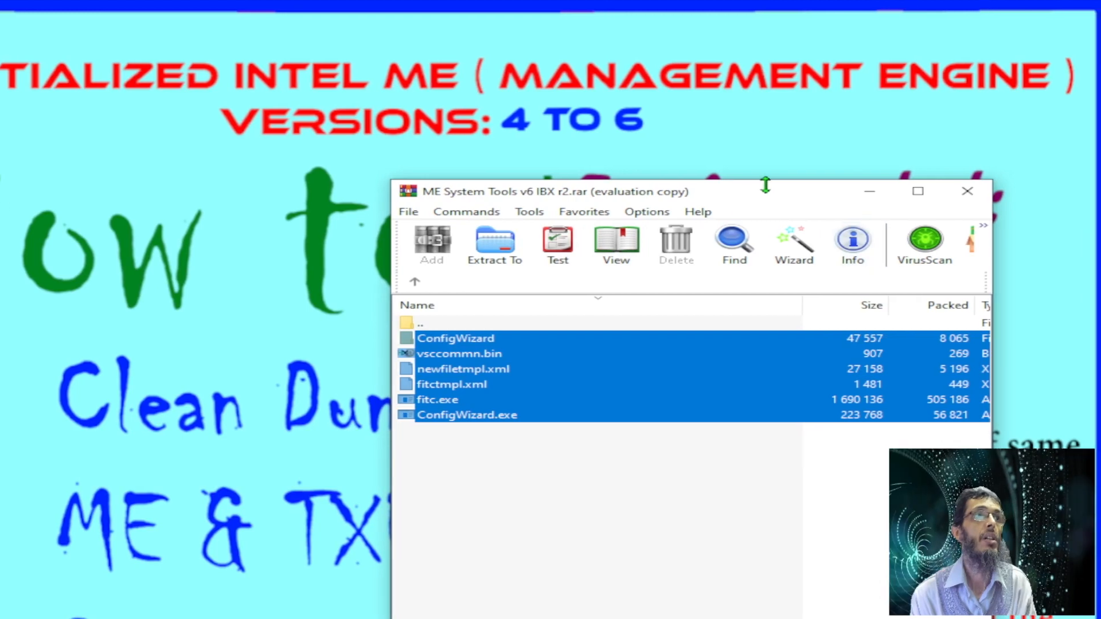
drag(769, 196, 498, 203)
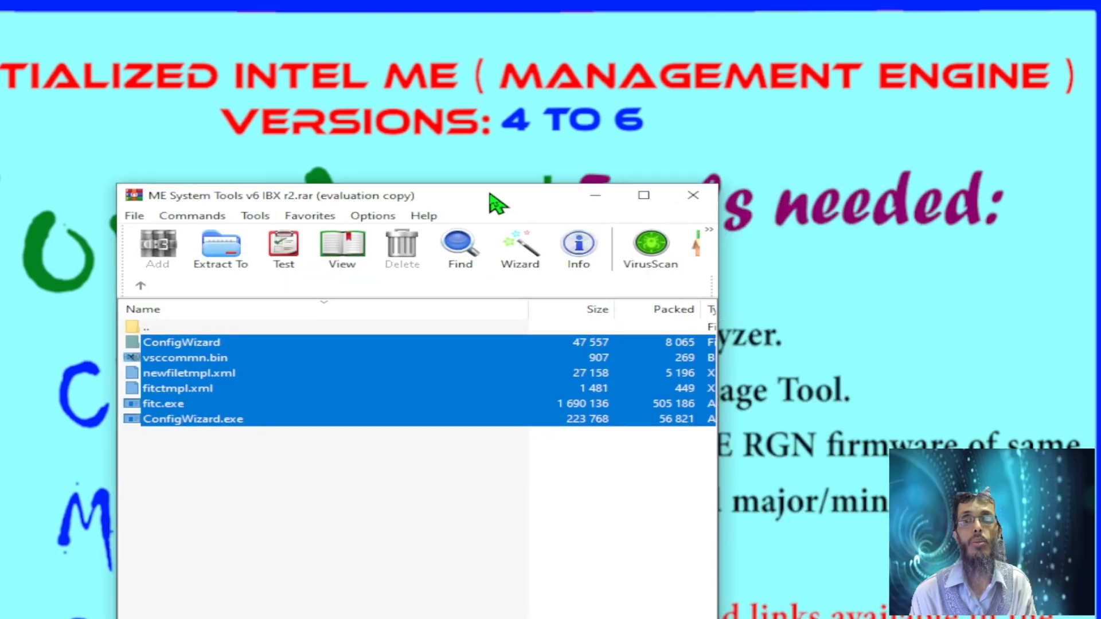
click(692, 199)
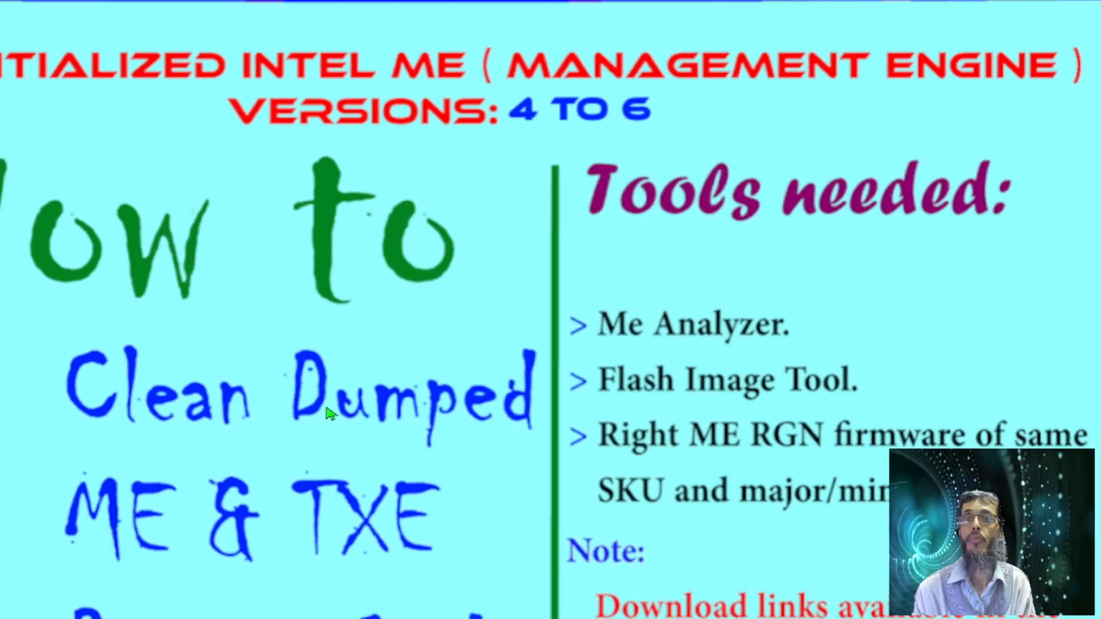